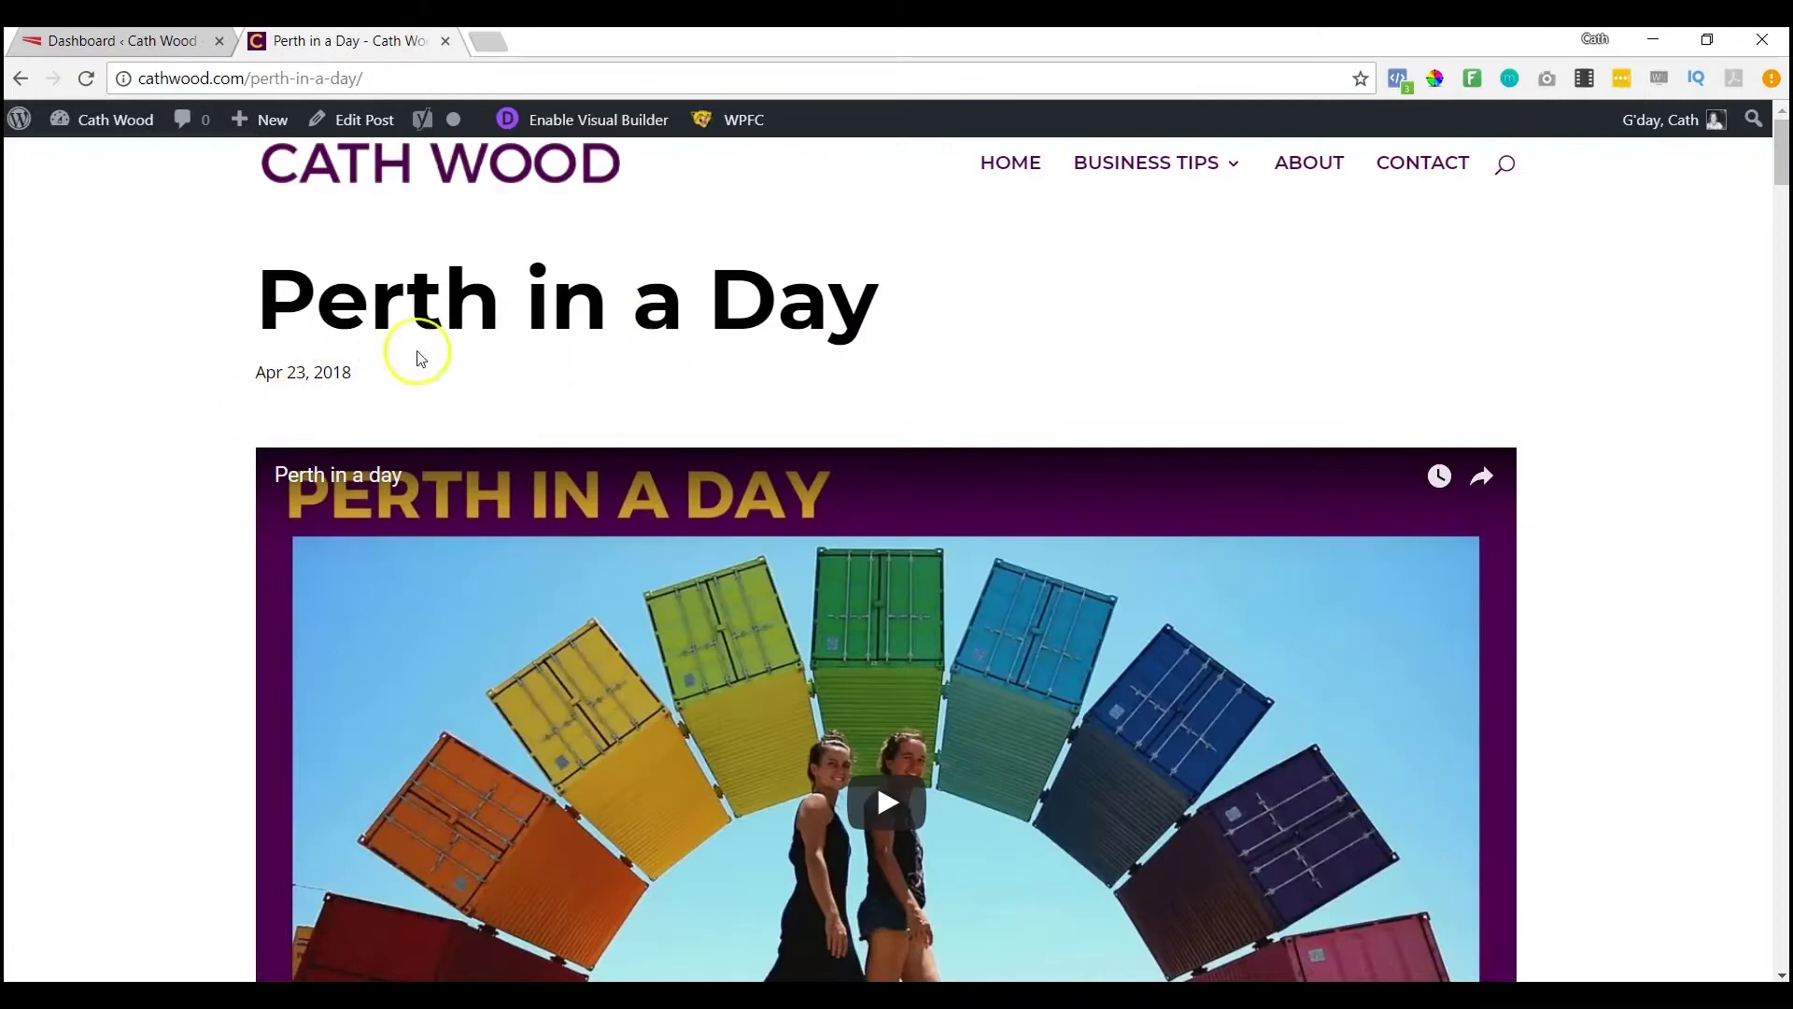
Scroll down the live post to Queens Gardens and show the bronze rabbits photo's title tooltip
{"action": "scroll", "coordinate": [159, 570], "scroll_direction": "down", "scroll_amount": 3}
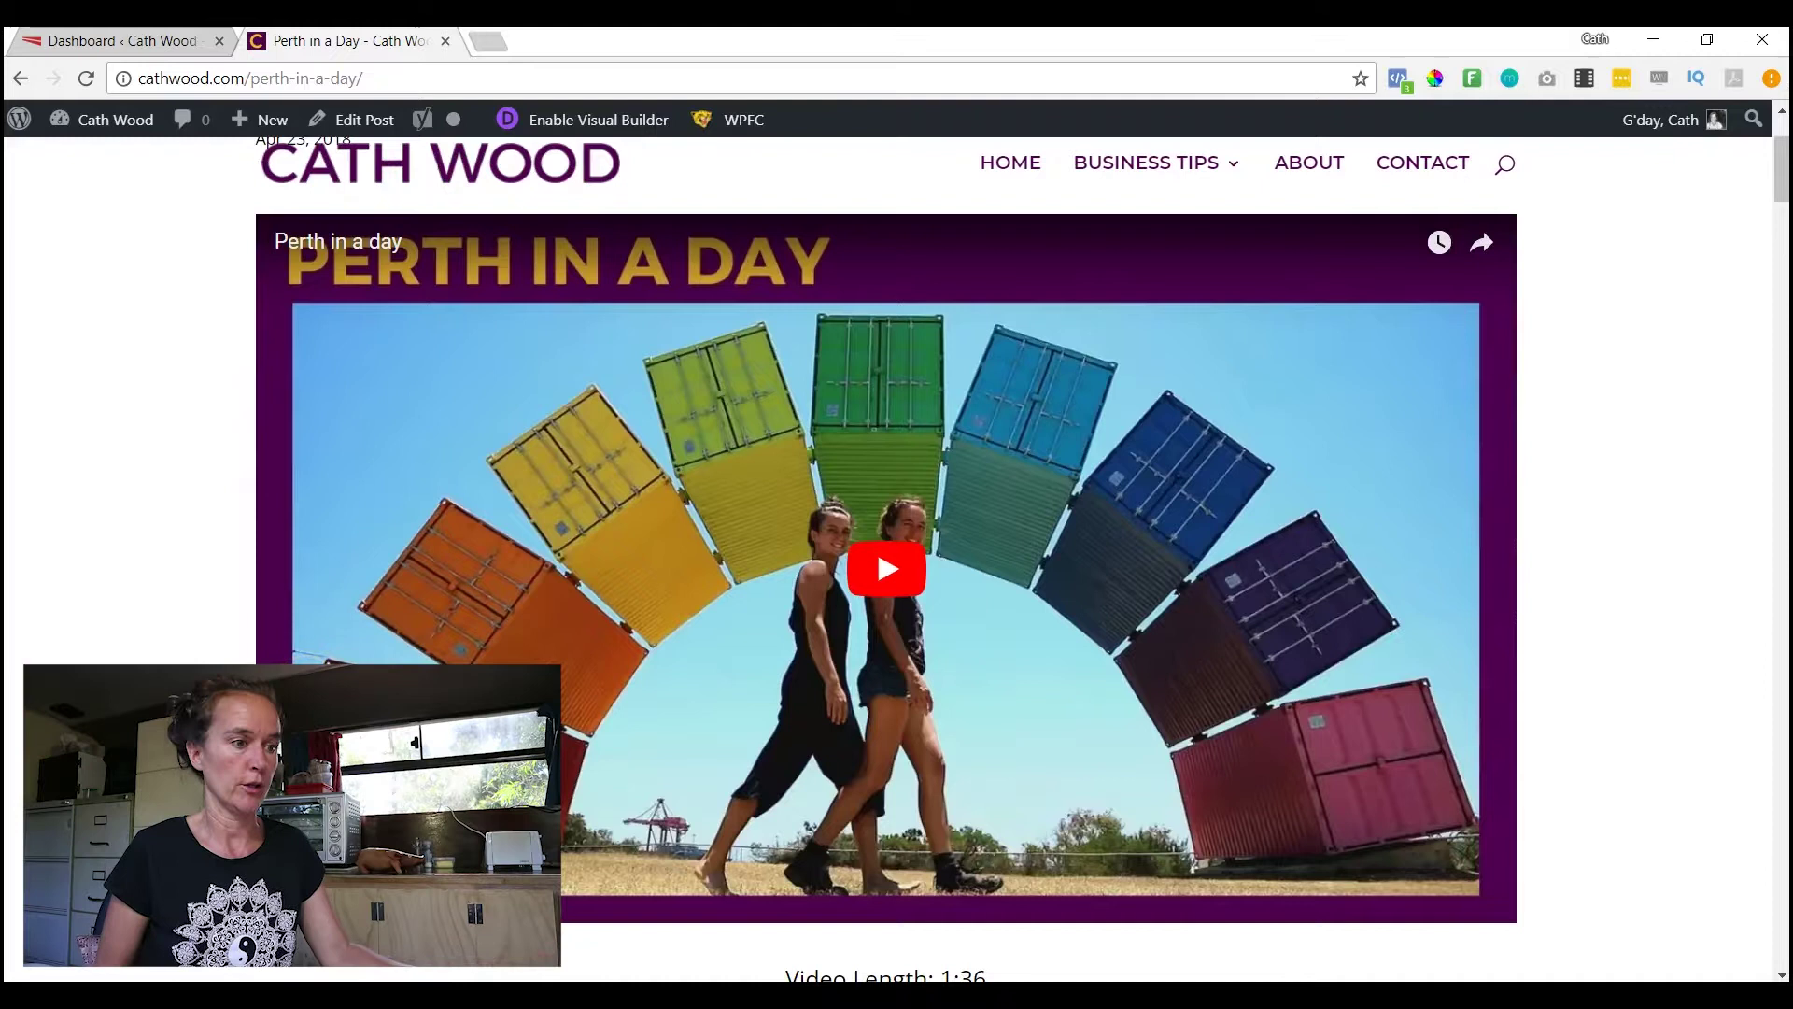
{"action": "scroll", "coordinate": [307, 696], "scroll_direction": "down", "scroll_amount": 4}
{"action": "scroll", "coordinate": [886, 560], "scroll_direction": "down", "scroll_amount": 15}
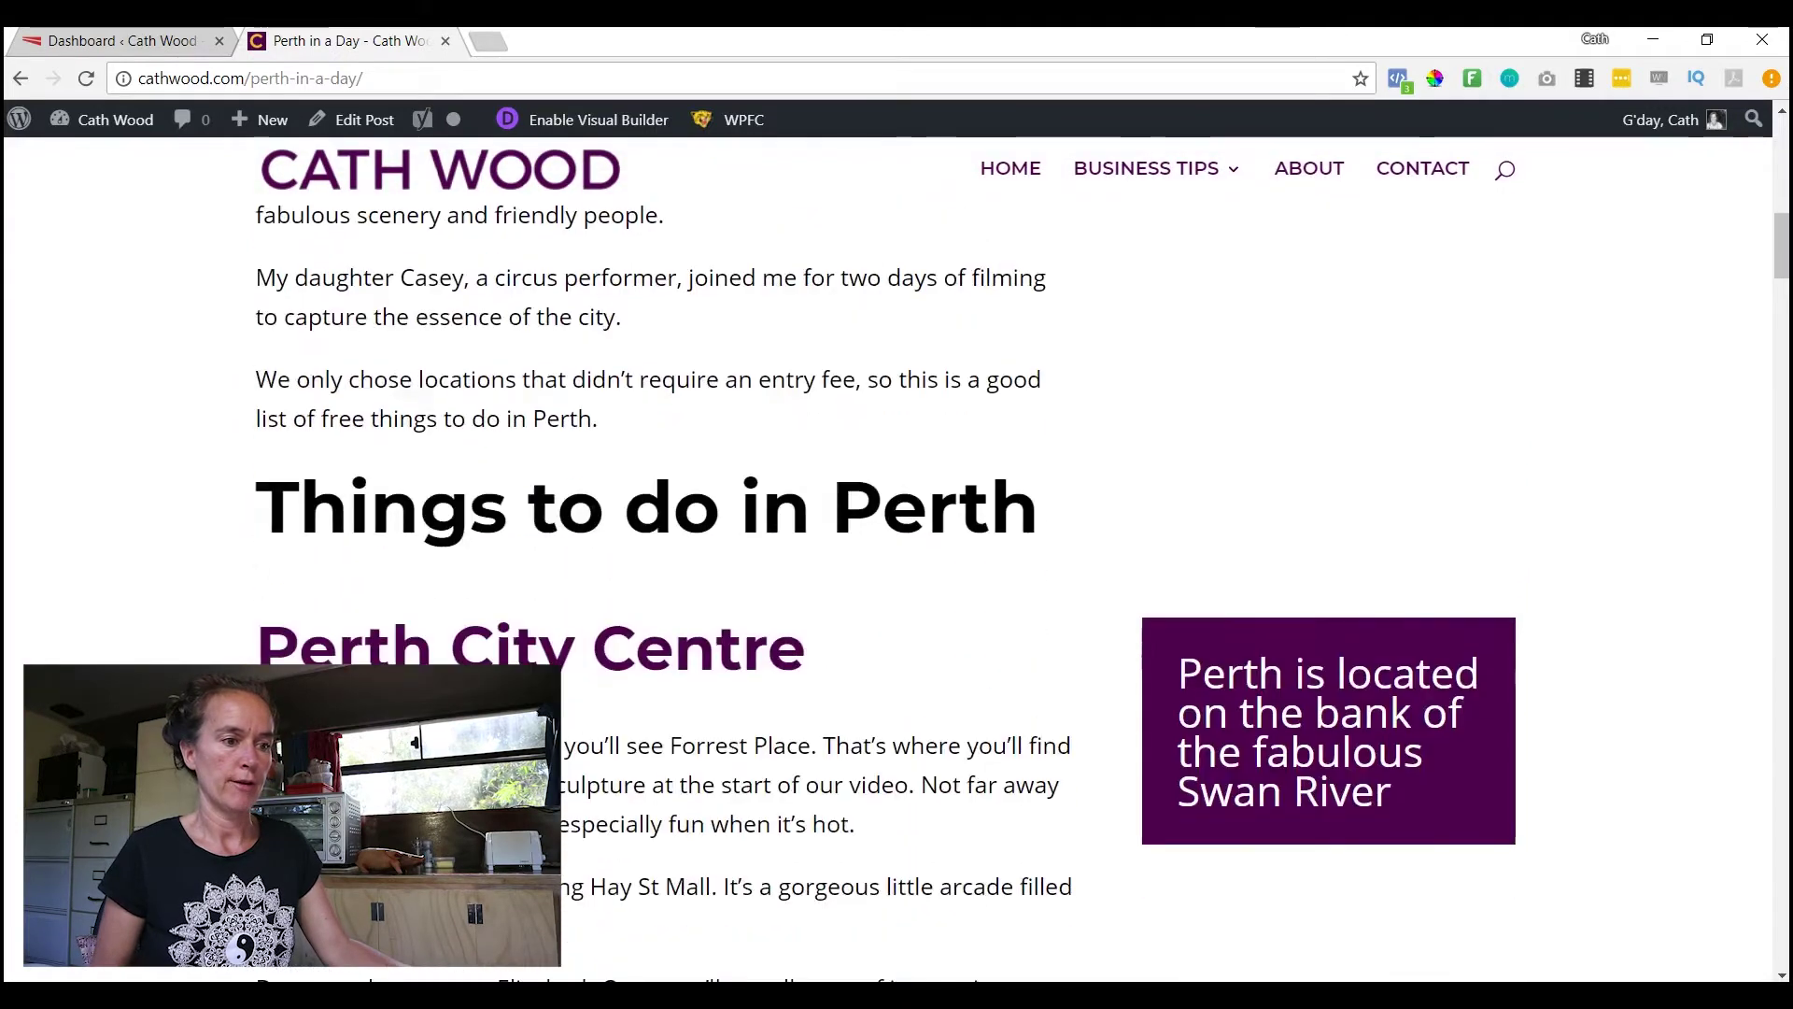
{"action": "scroll", "coordinate": [886, 561], "scroll_direction": "down", "scroll_amount": 11}
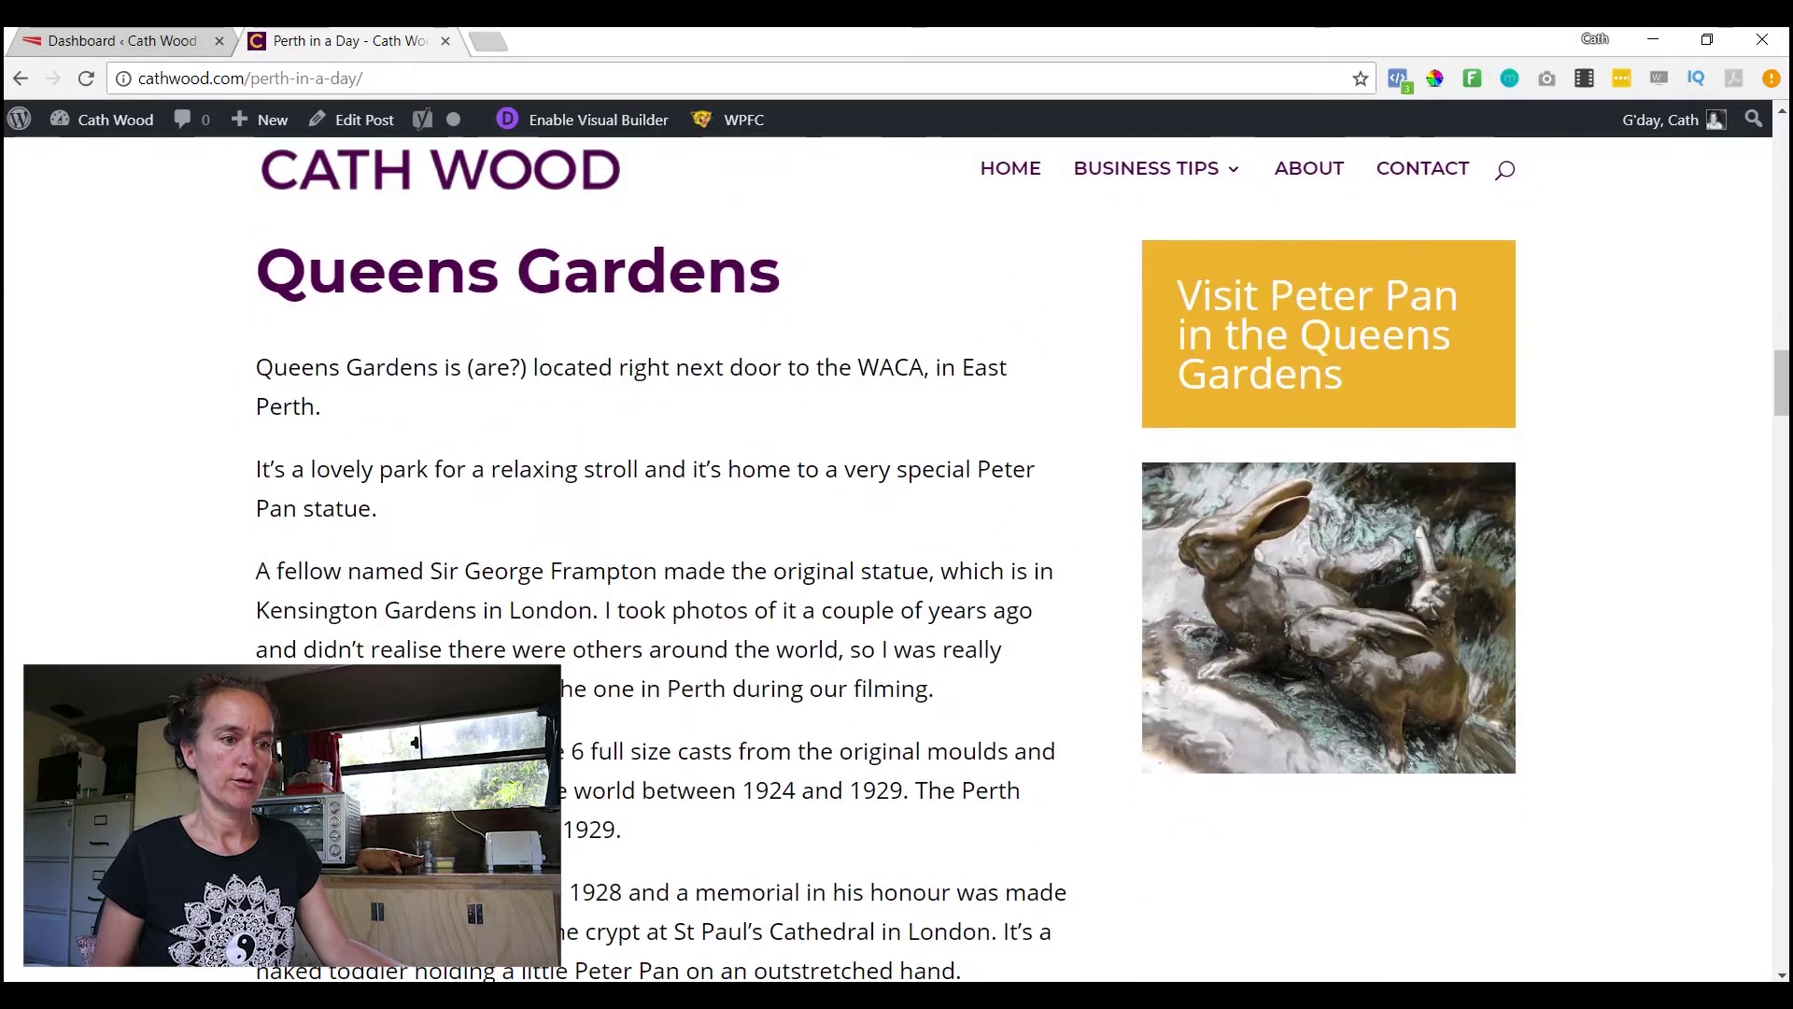
{"action": "mouse_move", "coordinate": [1301, 663]}
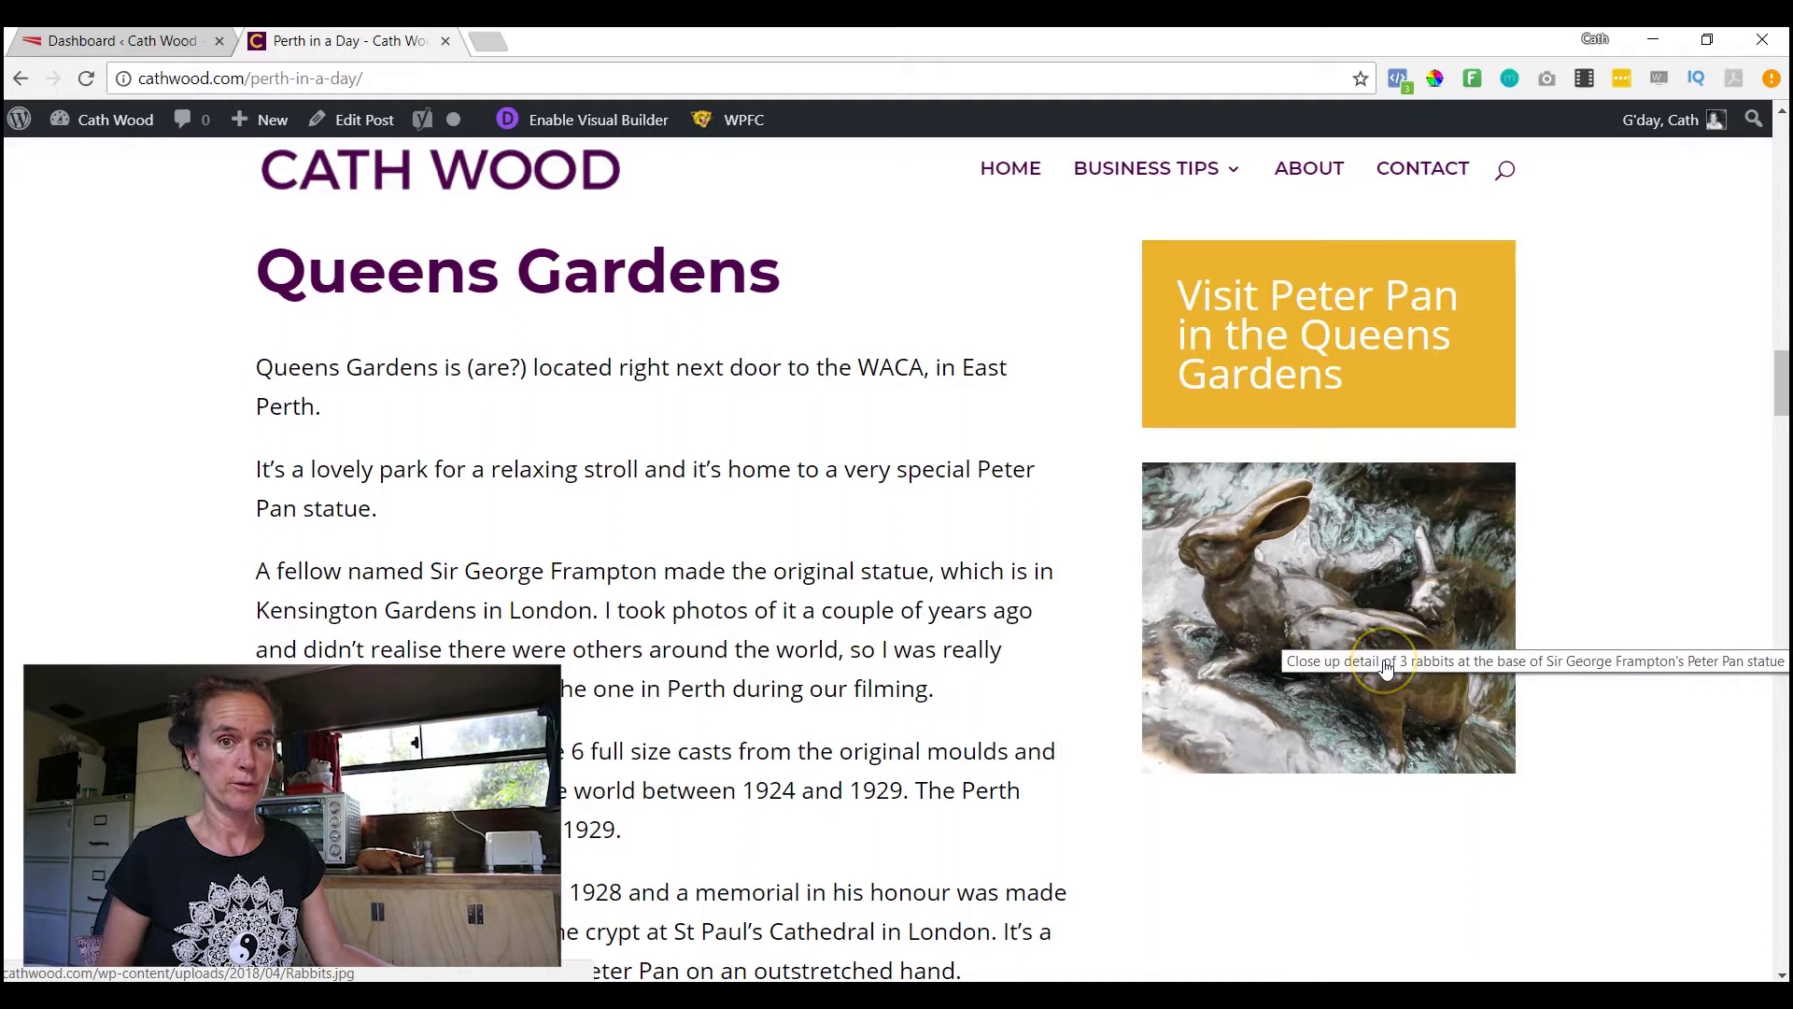
{"action": "right_click", "coordinate": [1260, 595]}
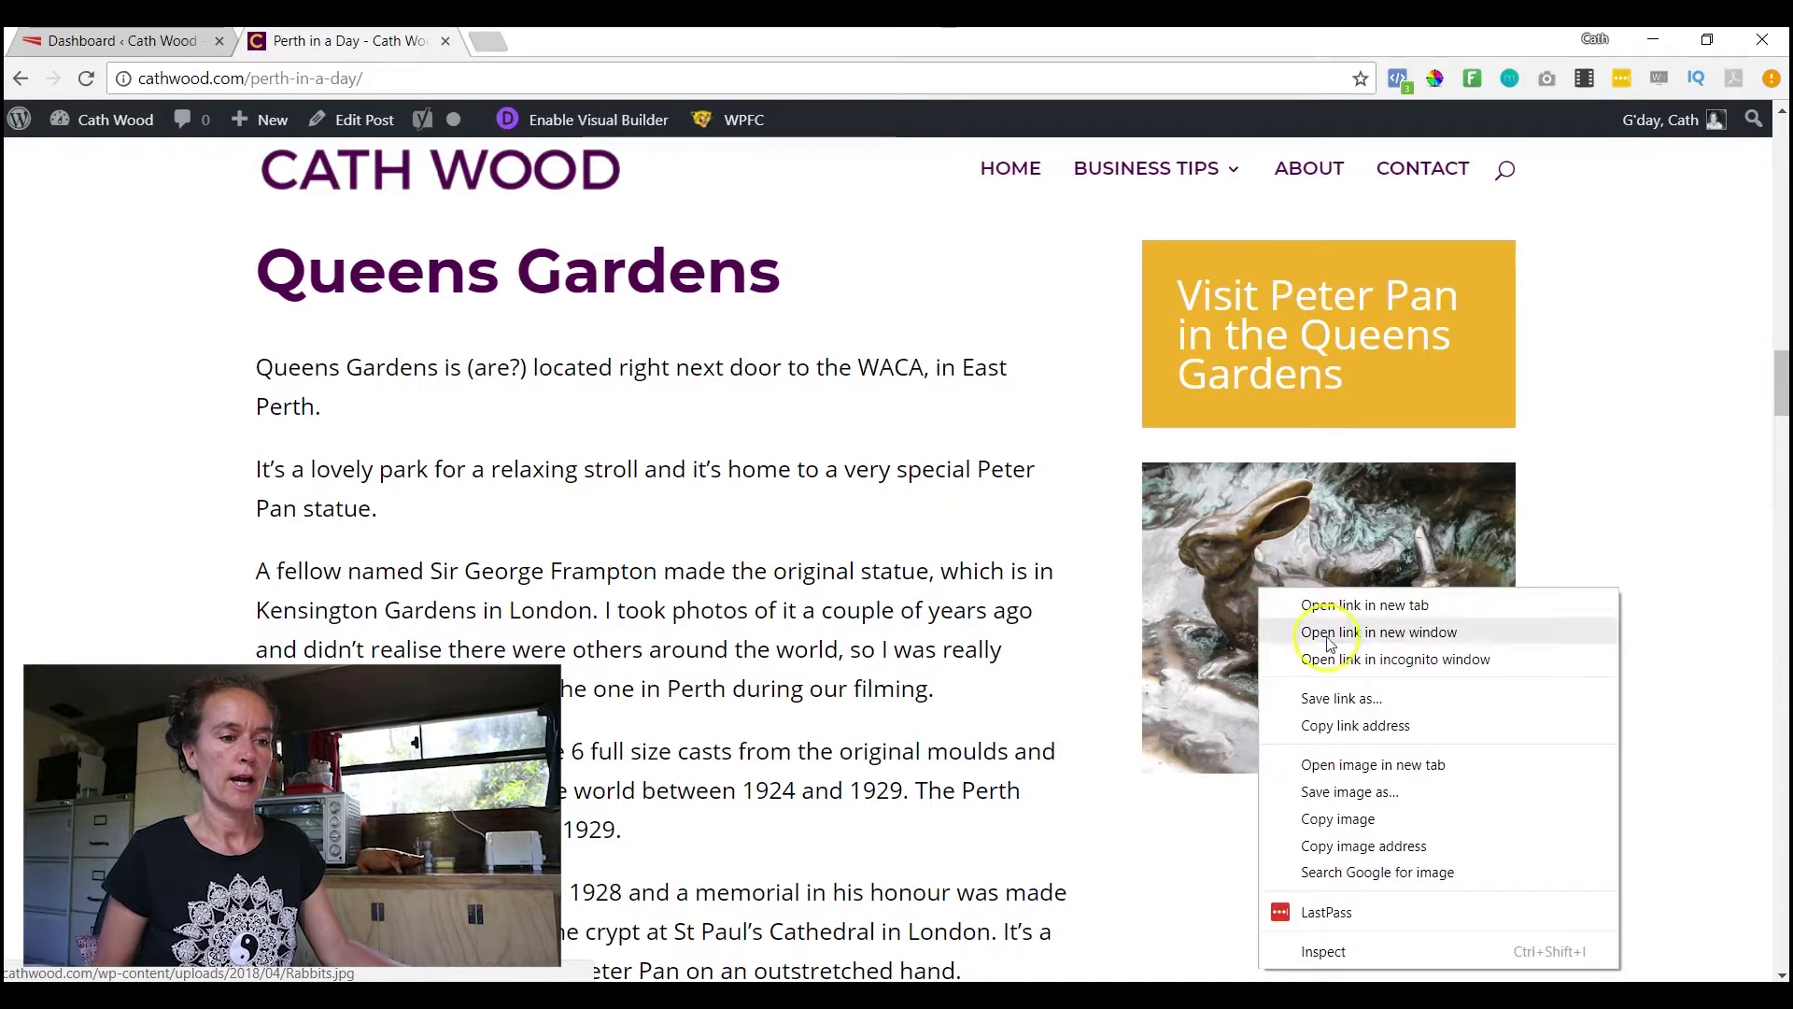
{"action": "left_click", "coordinate": [1323, 953]}
{"action": "mouse_move", "coordinate": [370, 311]}
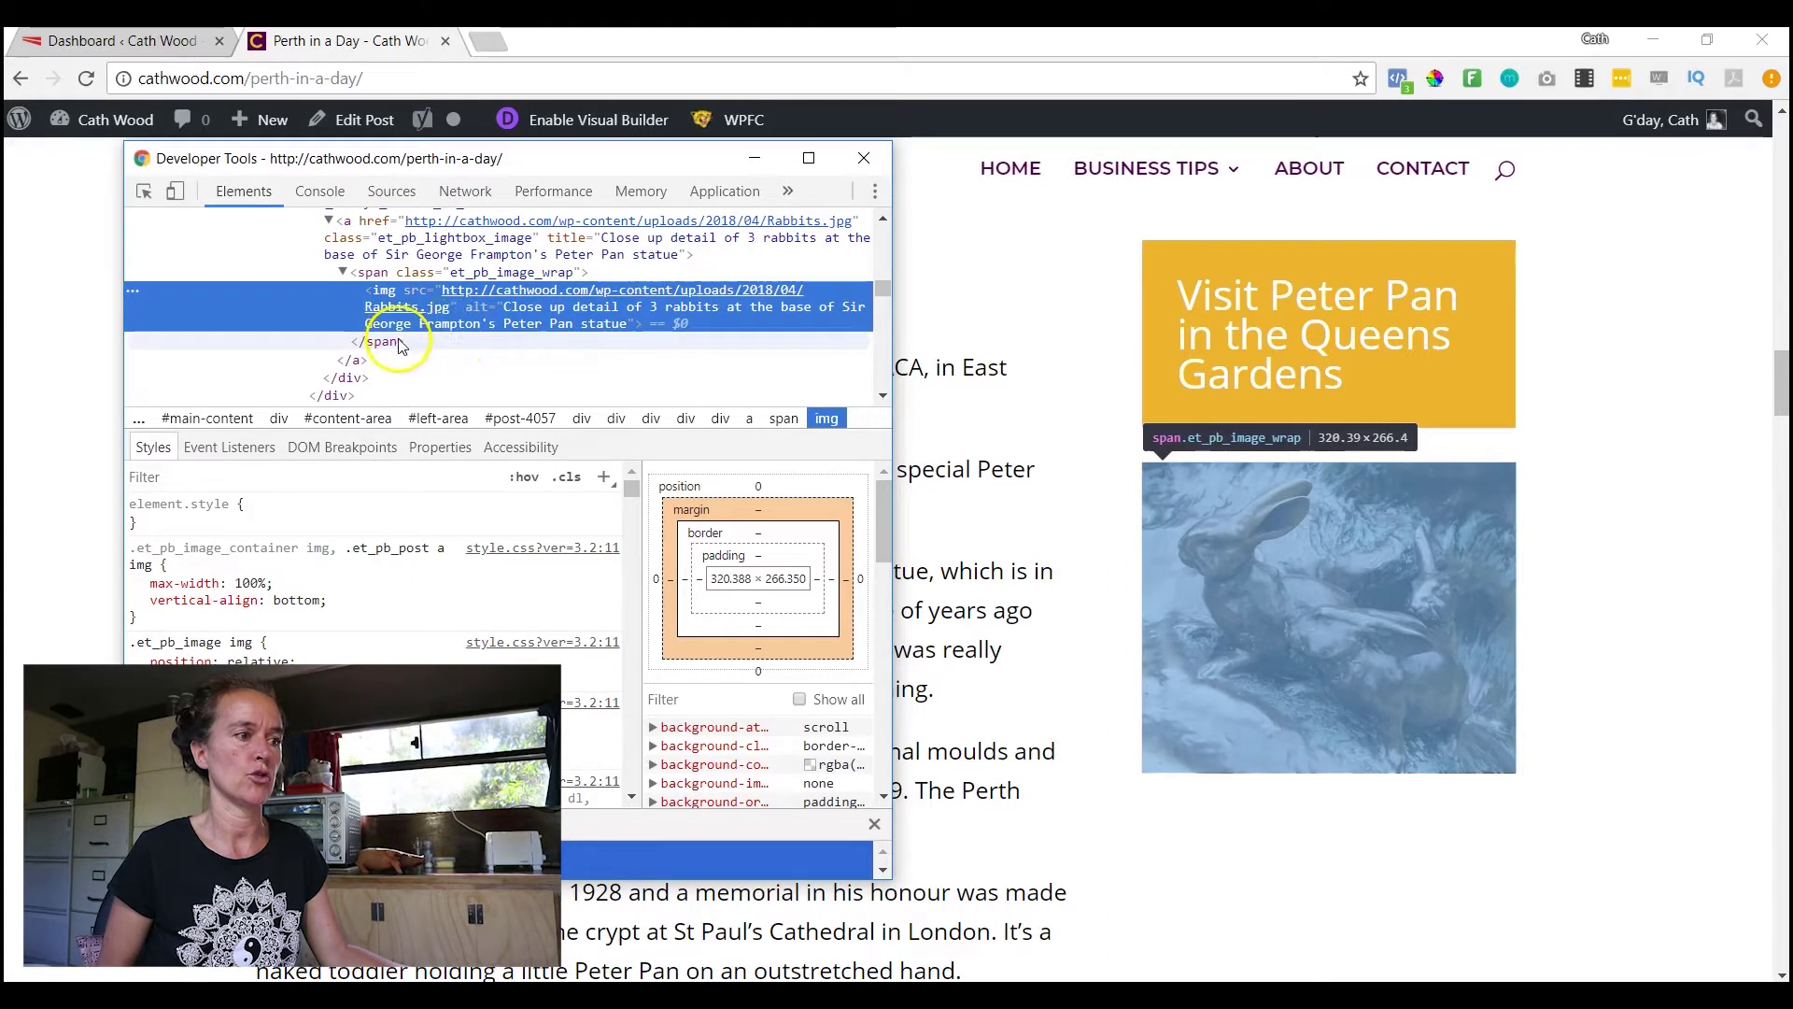
{"action": "left_click", "coordinate": [864, 157]}
{"action": "mouse_move", "coordinate": [1270, 541]}
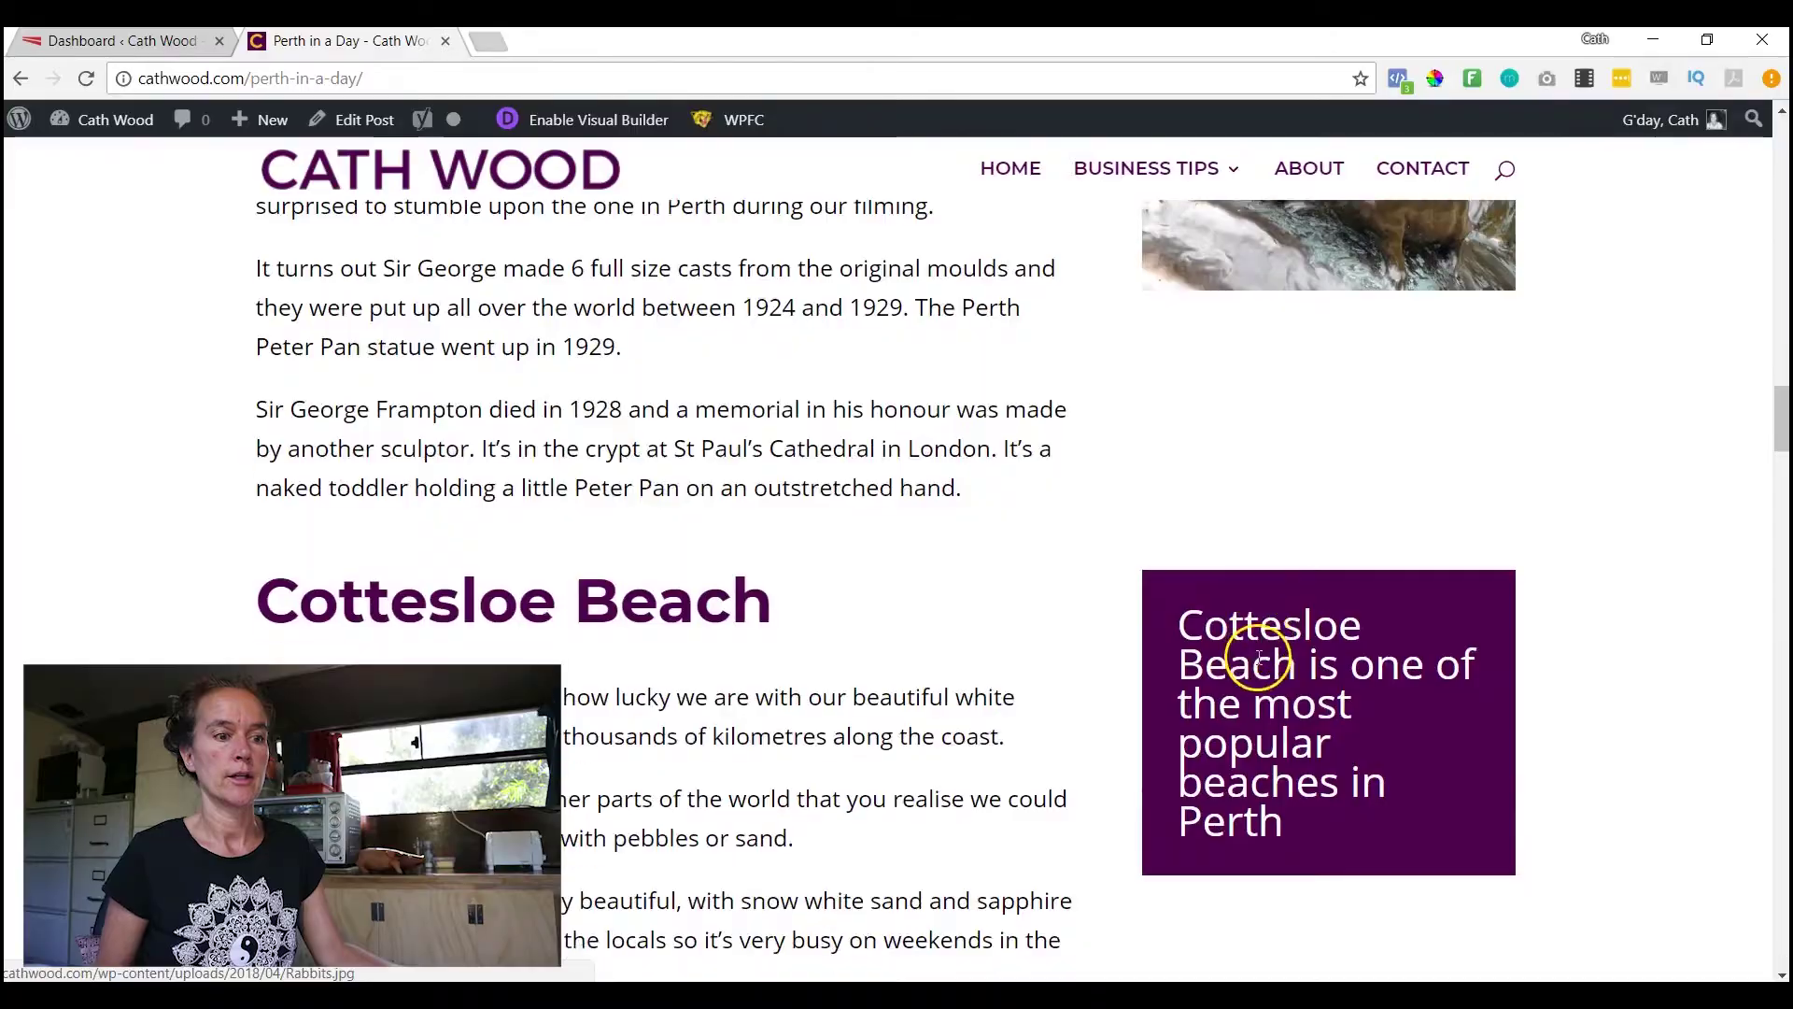
Inspect the two-women photo in Chrome DevTools to read its alt attribute, then close DevTools
{"action": "scroll", "coordinate": [1233, 644], "scroll_direction": "down", "scroll_amount": 6}
{"action": "scroll", "coordinate": [1217, 670], "scroll_direction": "down", "scroll_amount": 10}
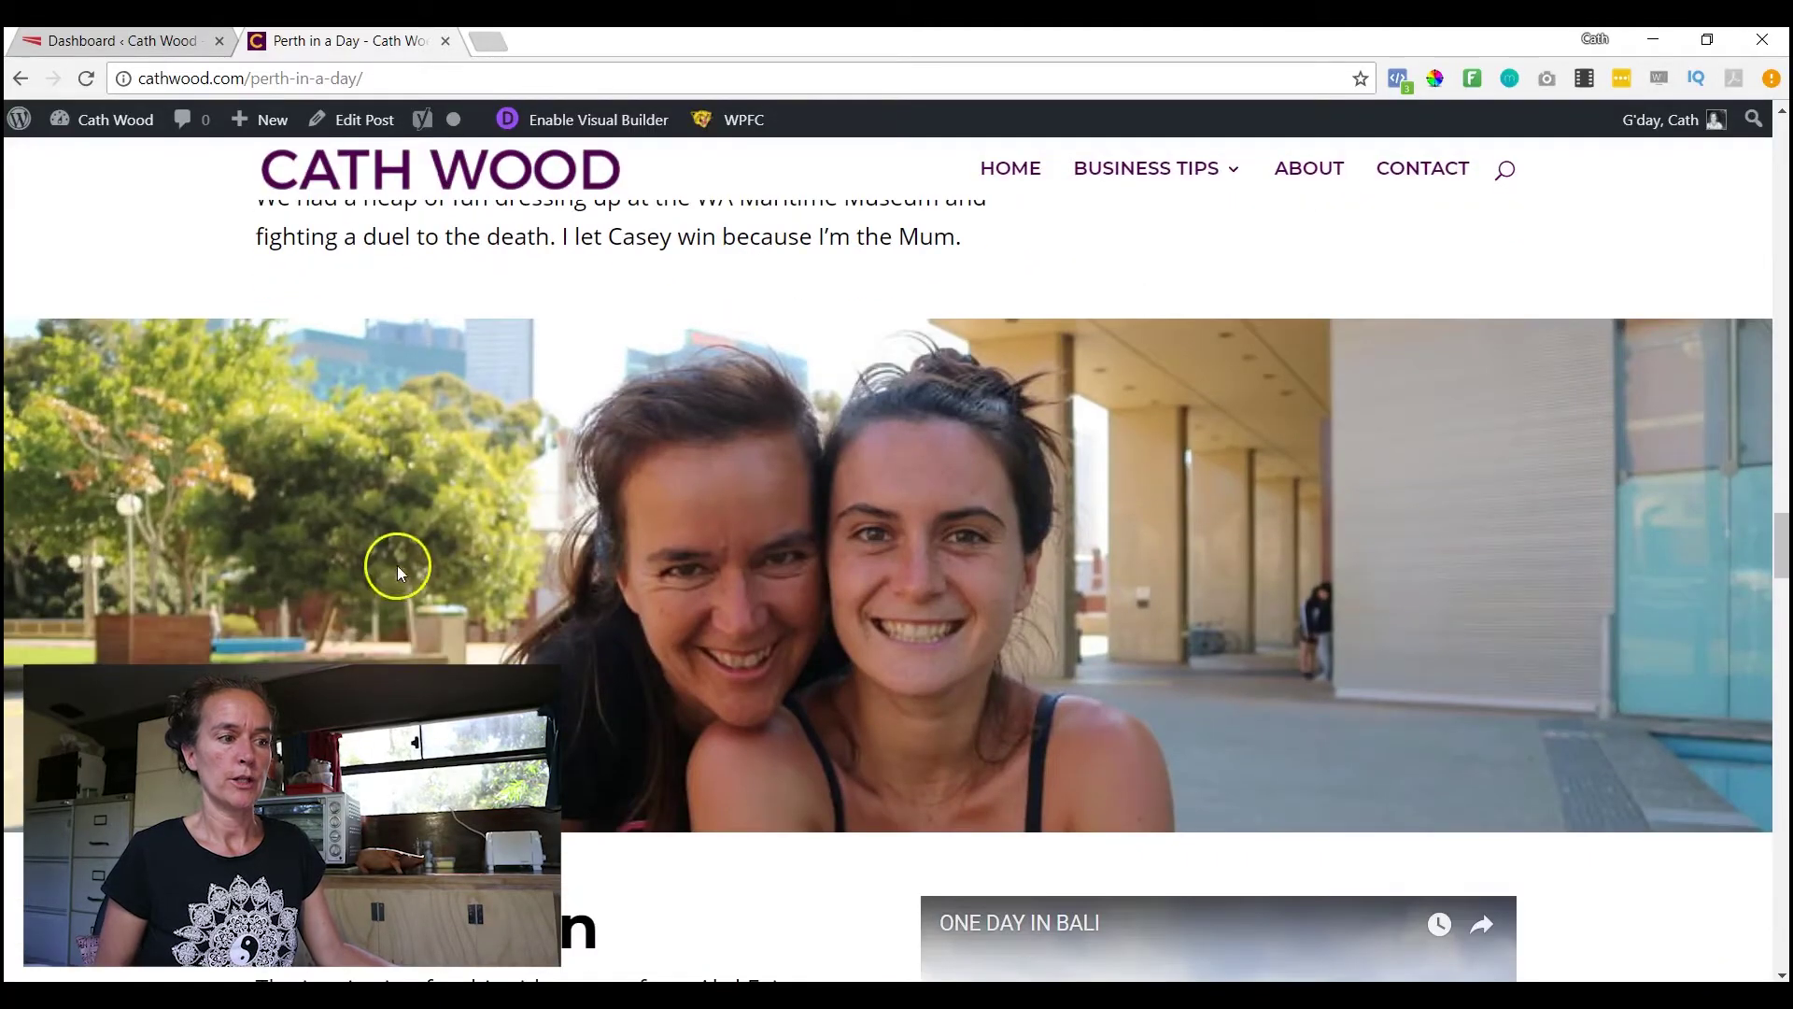
{"action": "right_click", "coordinate": [433, 553]}
{"action": "left_click", "coordinate": [502, 758]}
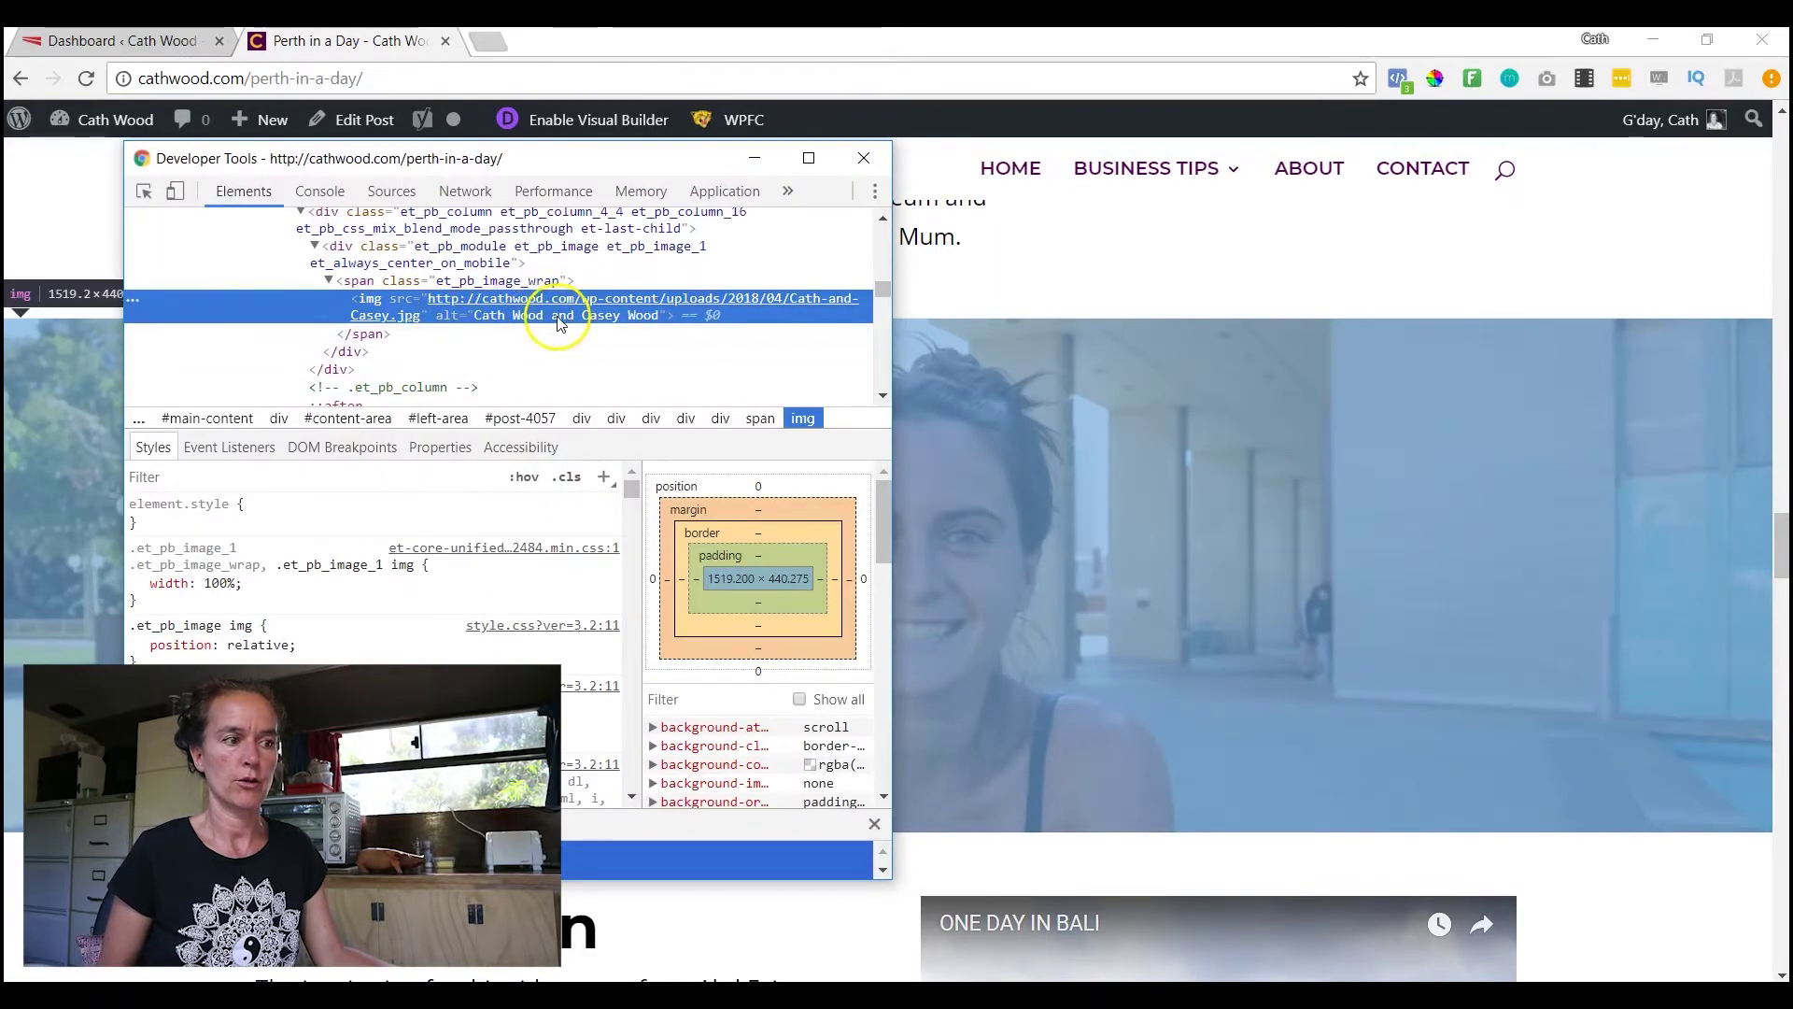
{"action": "left_click", "coordinate": [863, 158]}
Scroll the post to the Filming Locations list with the Perth Now image
{"action": "scroll", "coordinate": [666, 567], "scroll_direction": "down", "scroll_amount": 12}
{"action": "left_click", "coordinate": [699, 428]}
{"action": "scroll", "coordinate": [1259, 633], "scroll_direction": "up", "scroll_amount": 3}
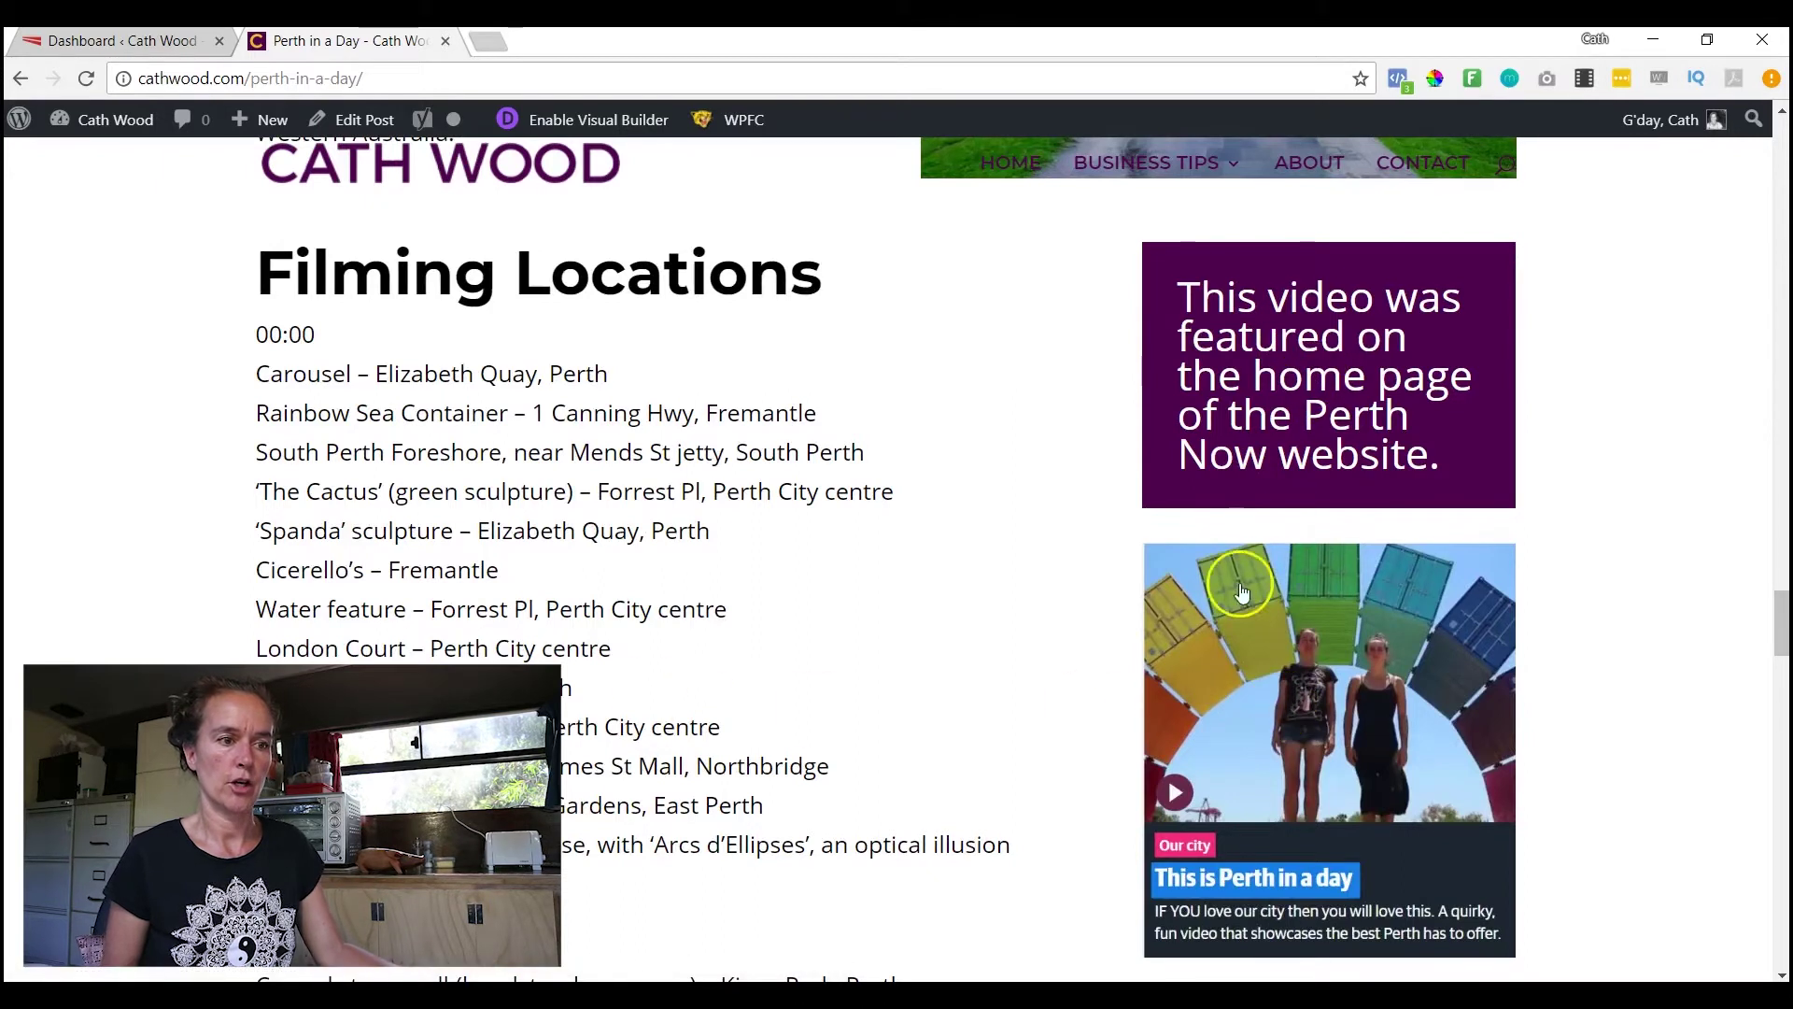
{"action": "scroll", "coordinate": [1315, 460], "scroll_direction": "down", "scroll_amount": 1}
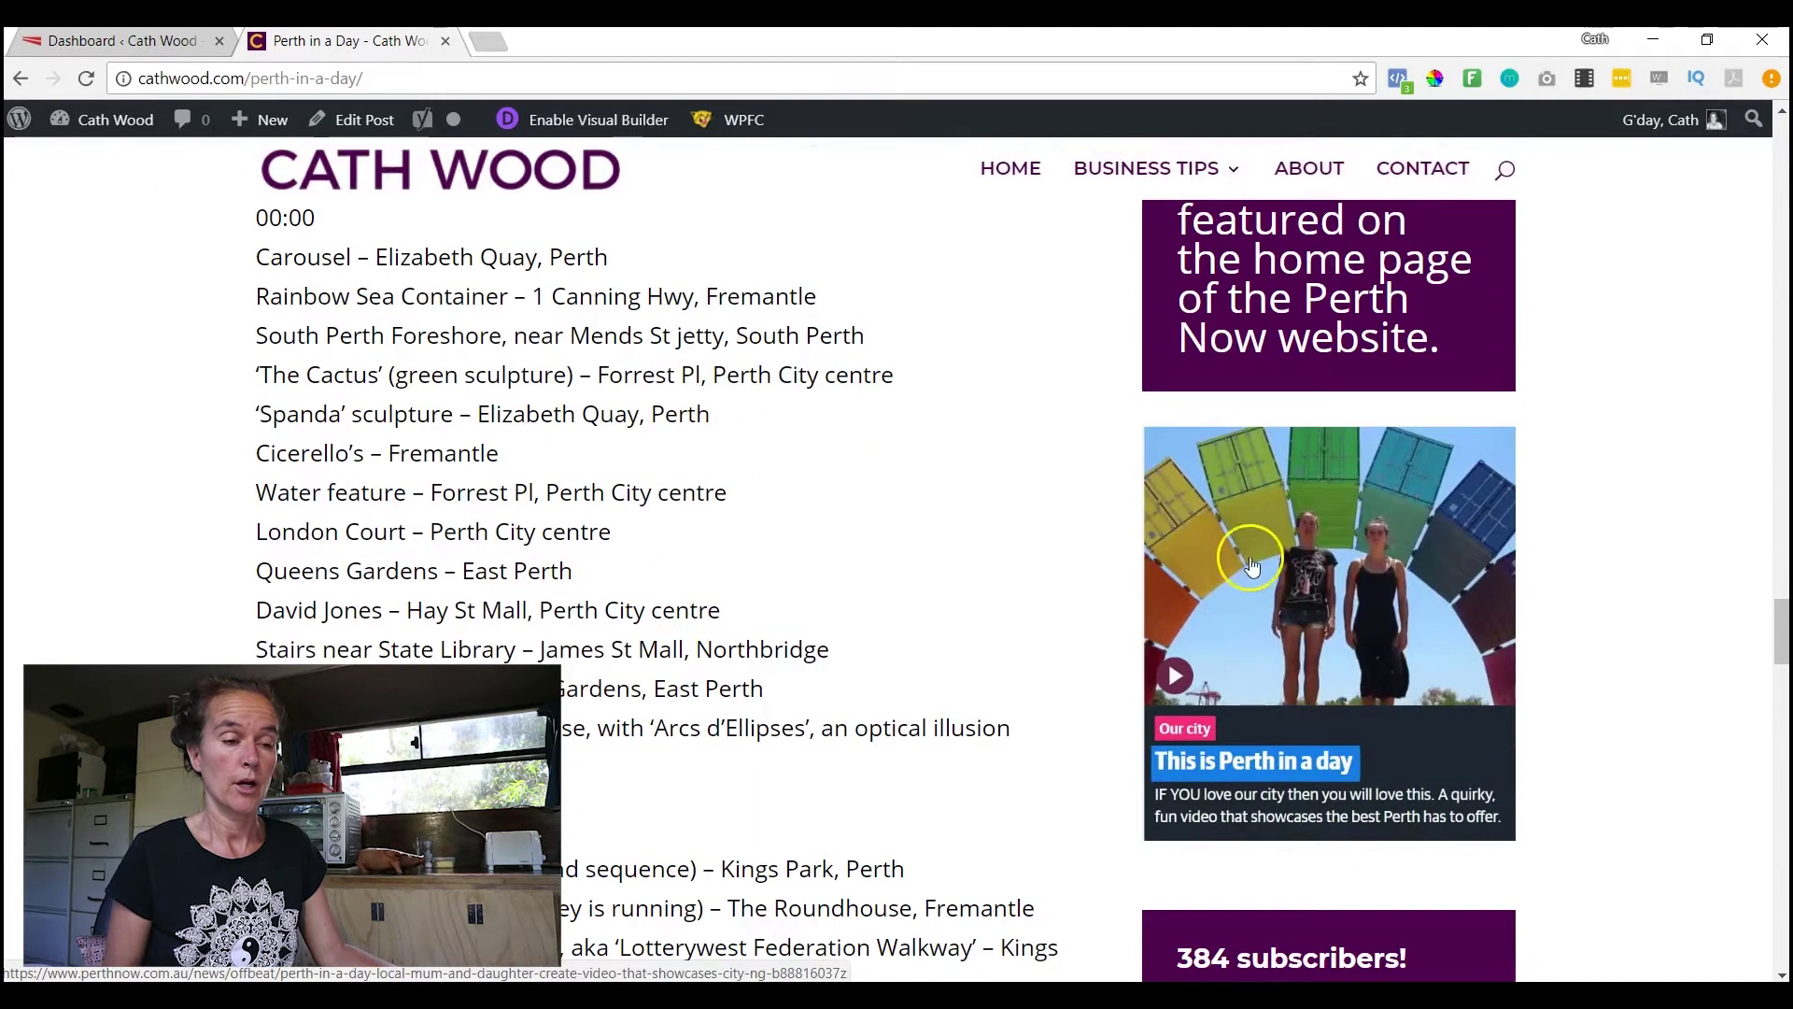
{"action": "right_click", "coordinate": [1238, 613]}
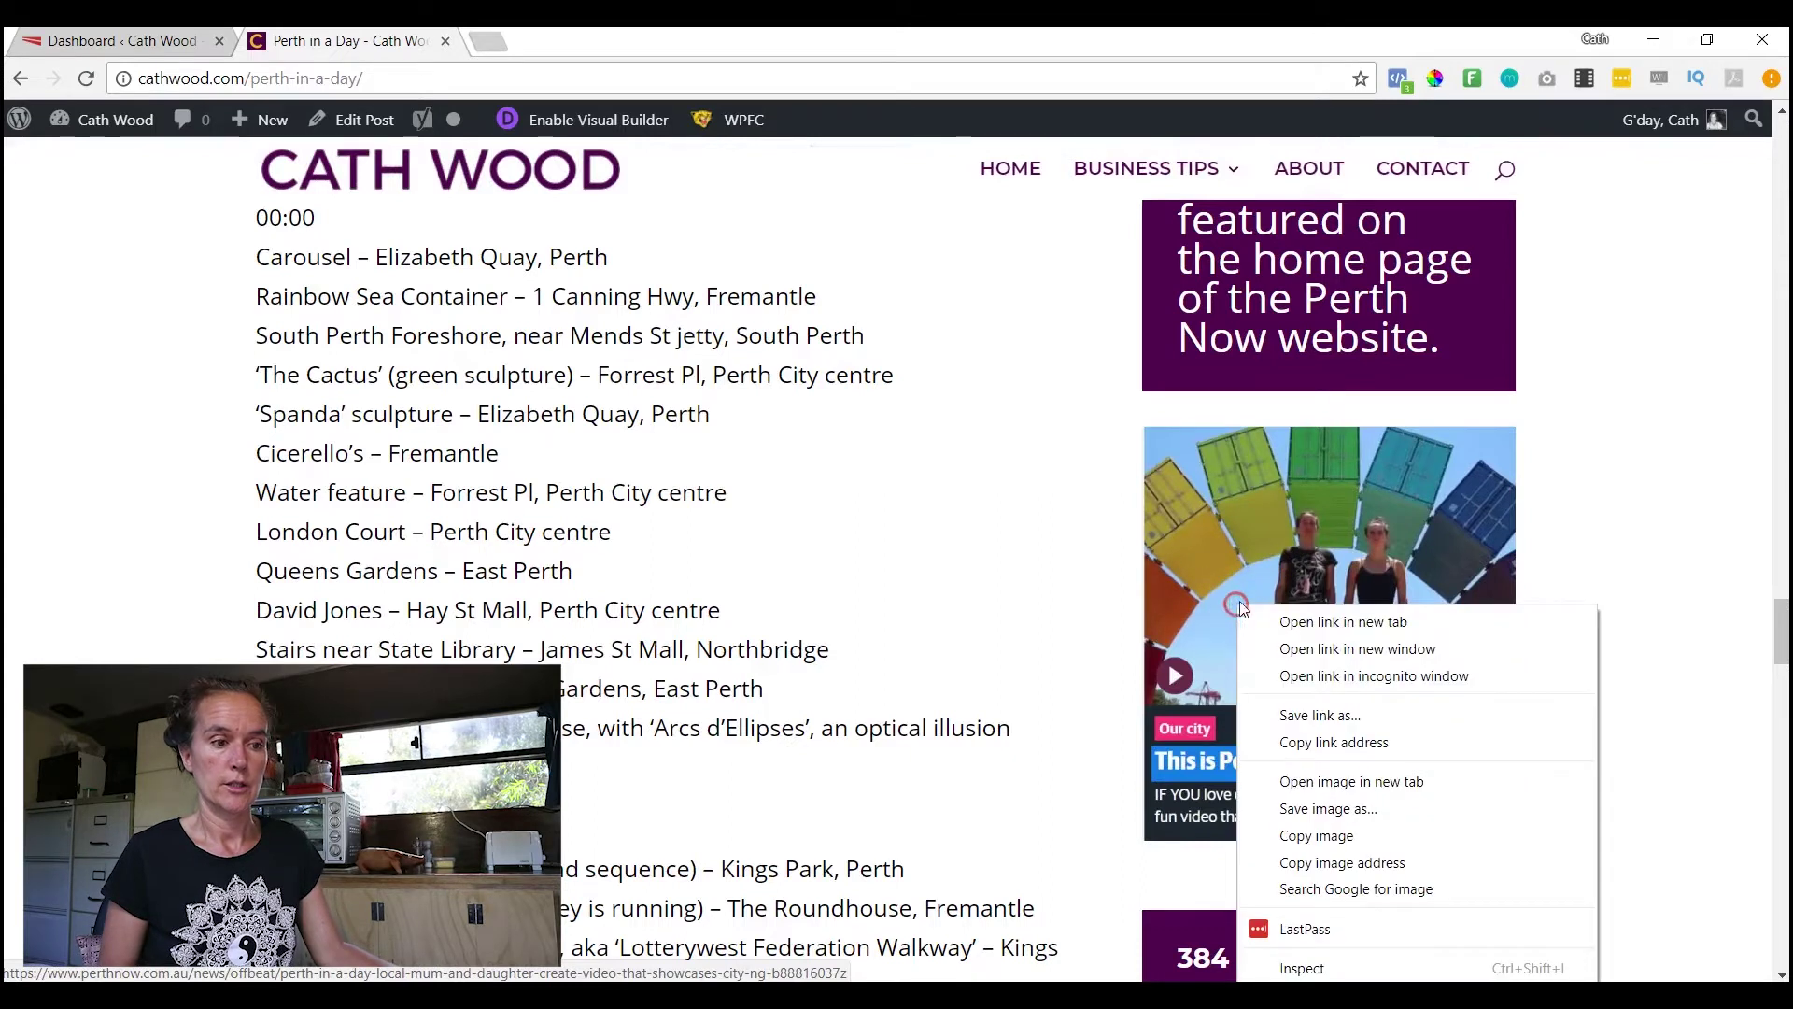
{"action": "left_click", "coordinate": [1301, 970]}
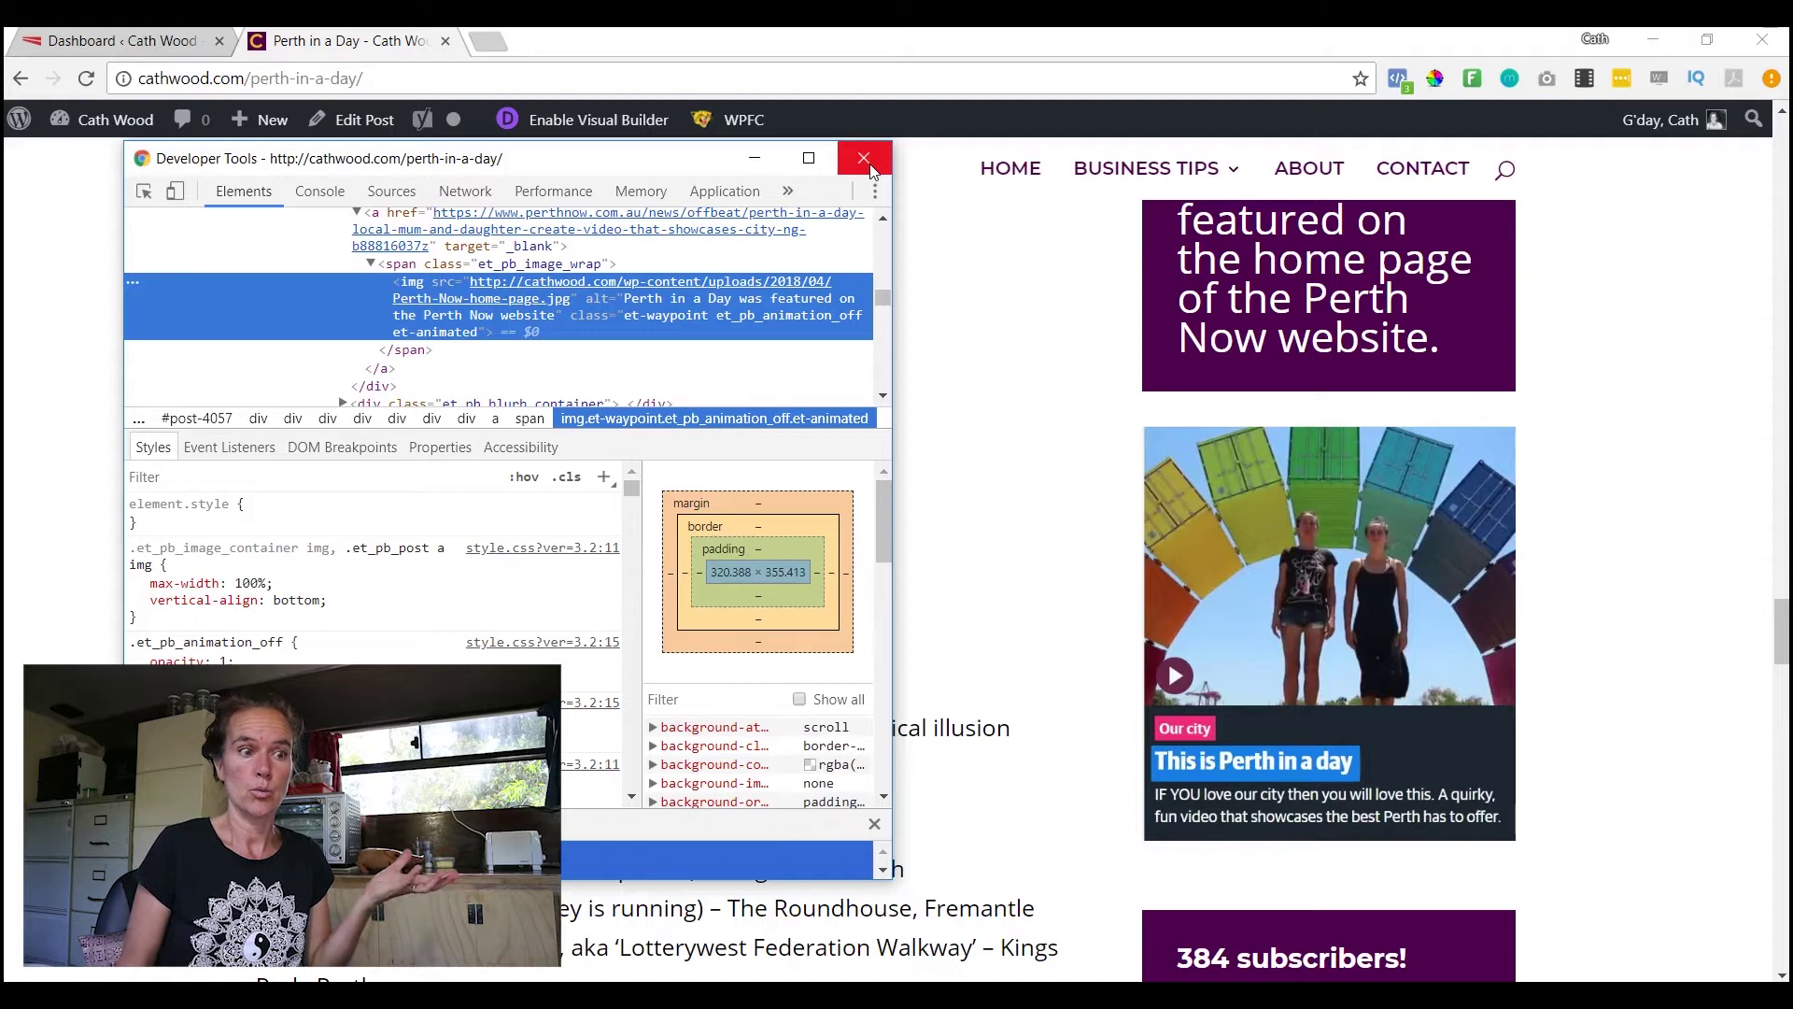
{"action": "left_click", "coordinate": [869, 164]}
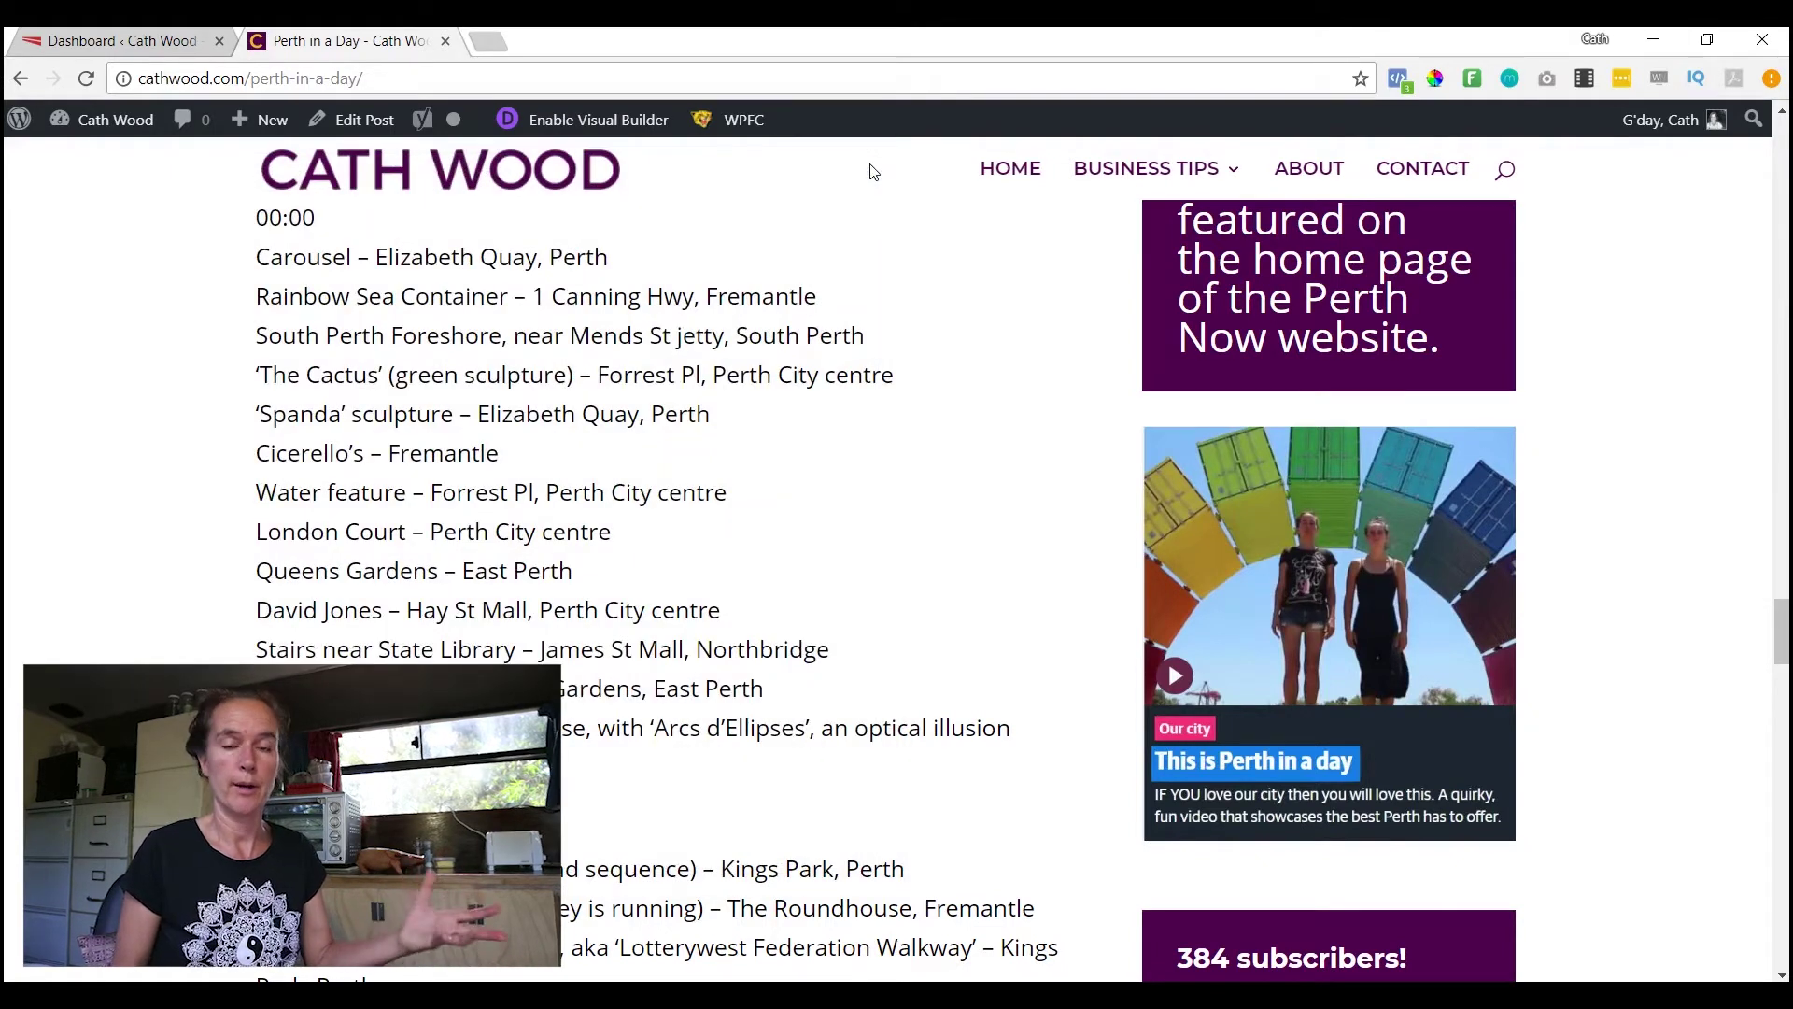
Open the 'Perth in a Day' post in the Divi Builder editor from the admin bar
{"action": "left_click", "coordinate": [858, 281]}
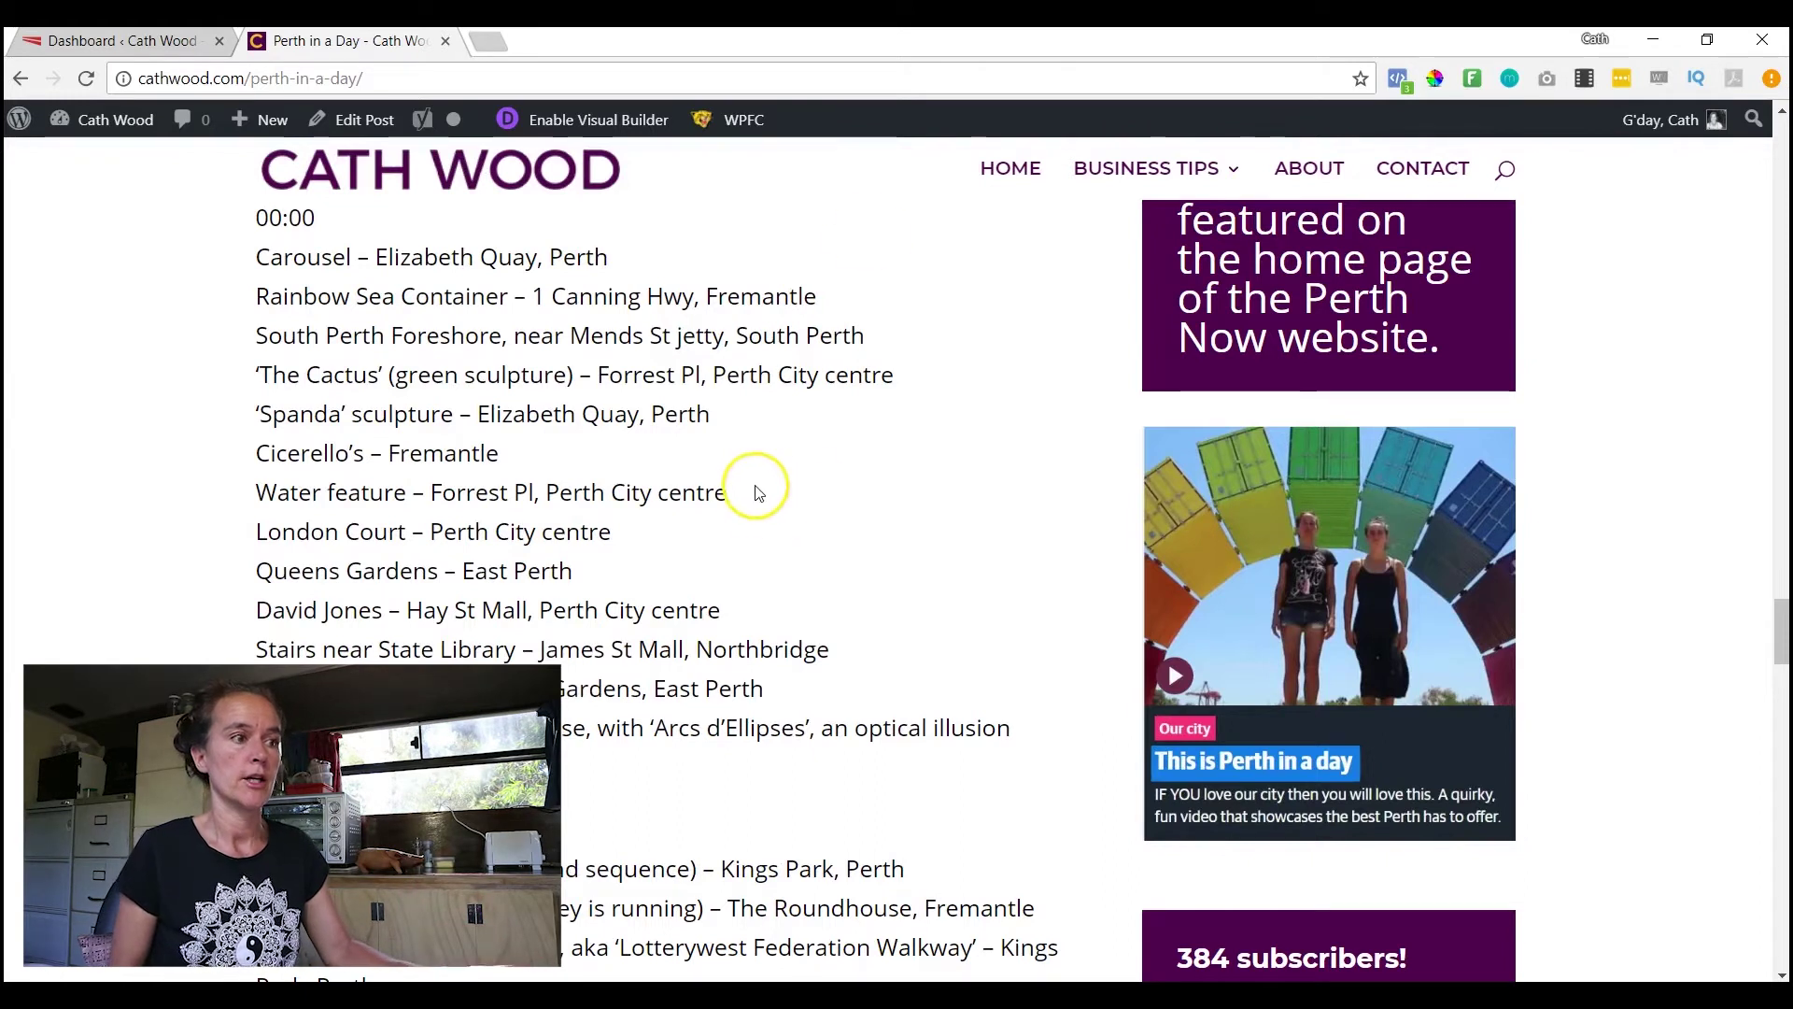
{"action": "left_click", "coordinate": [353, 129]}
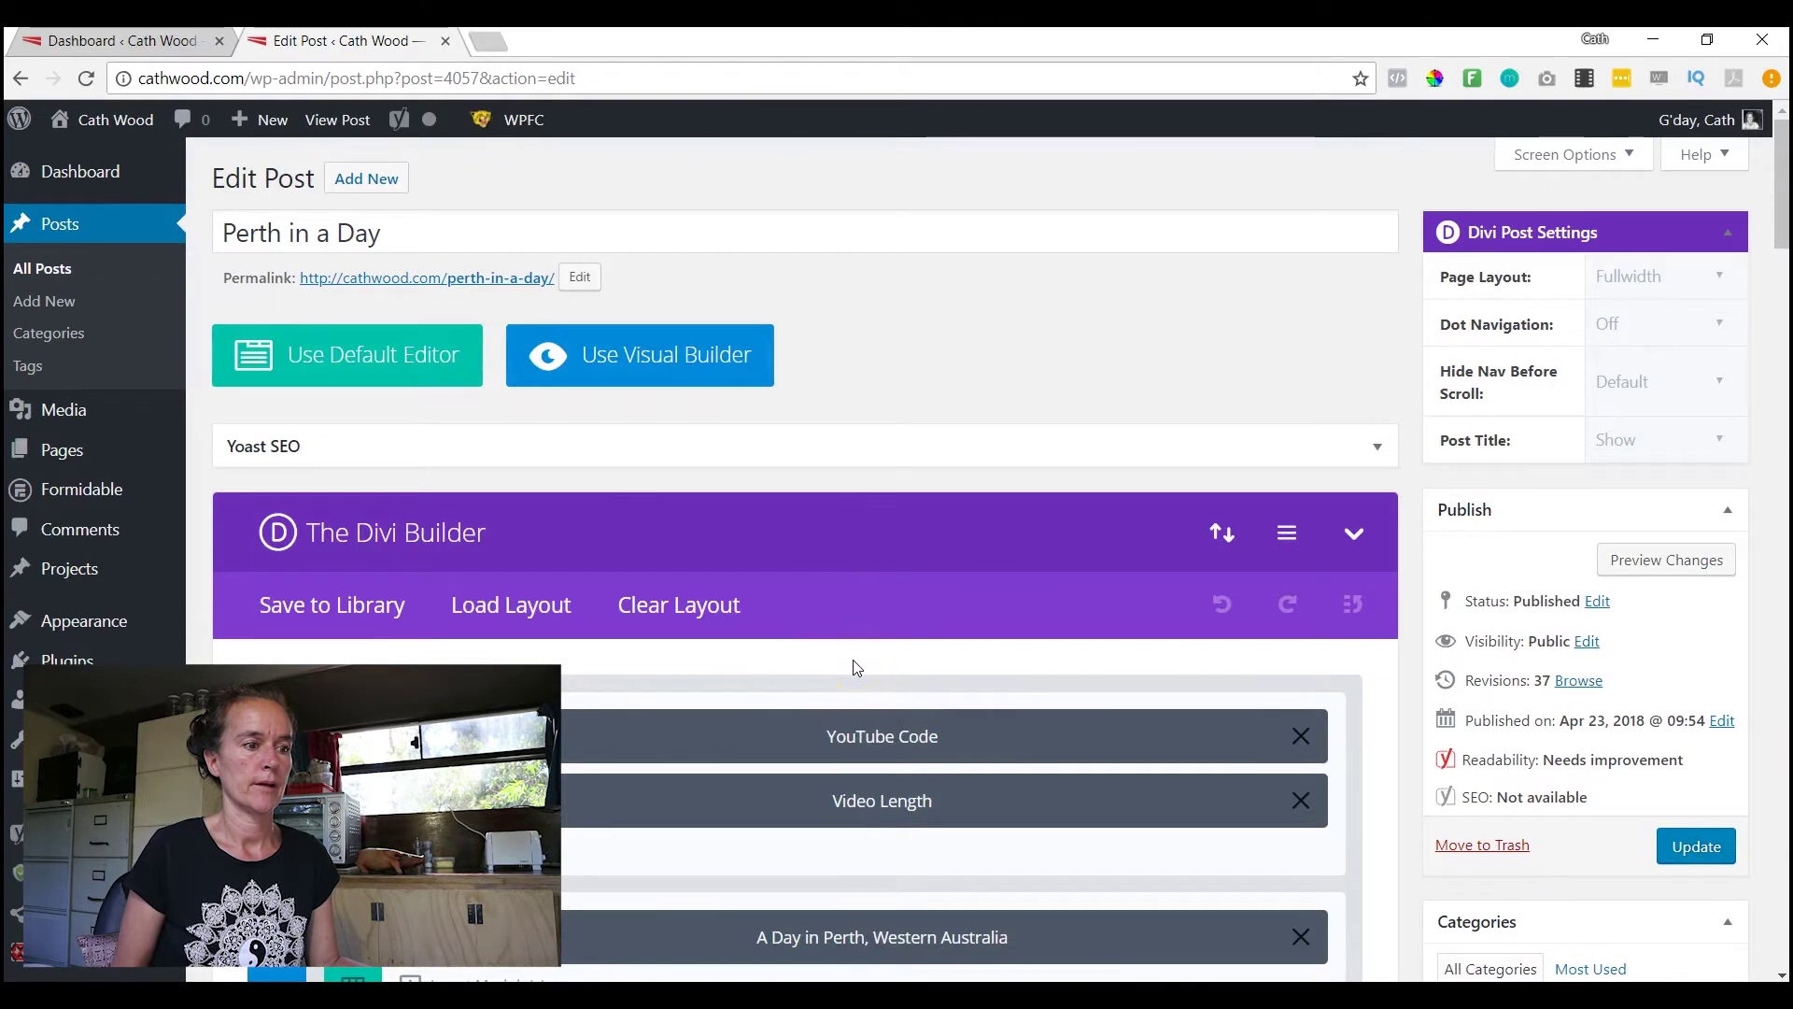
Duplicate the Rabbits pic module in the Queens Gardens row and open its Rabbits.jpg image settings
{"action": "scroll", "coordinate": [858, 666], "scroll_direction": "down", "scroll_amount": 8}
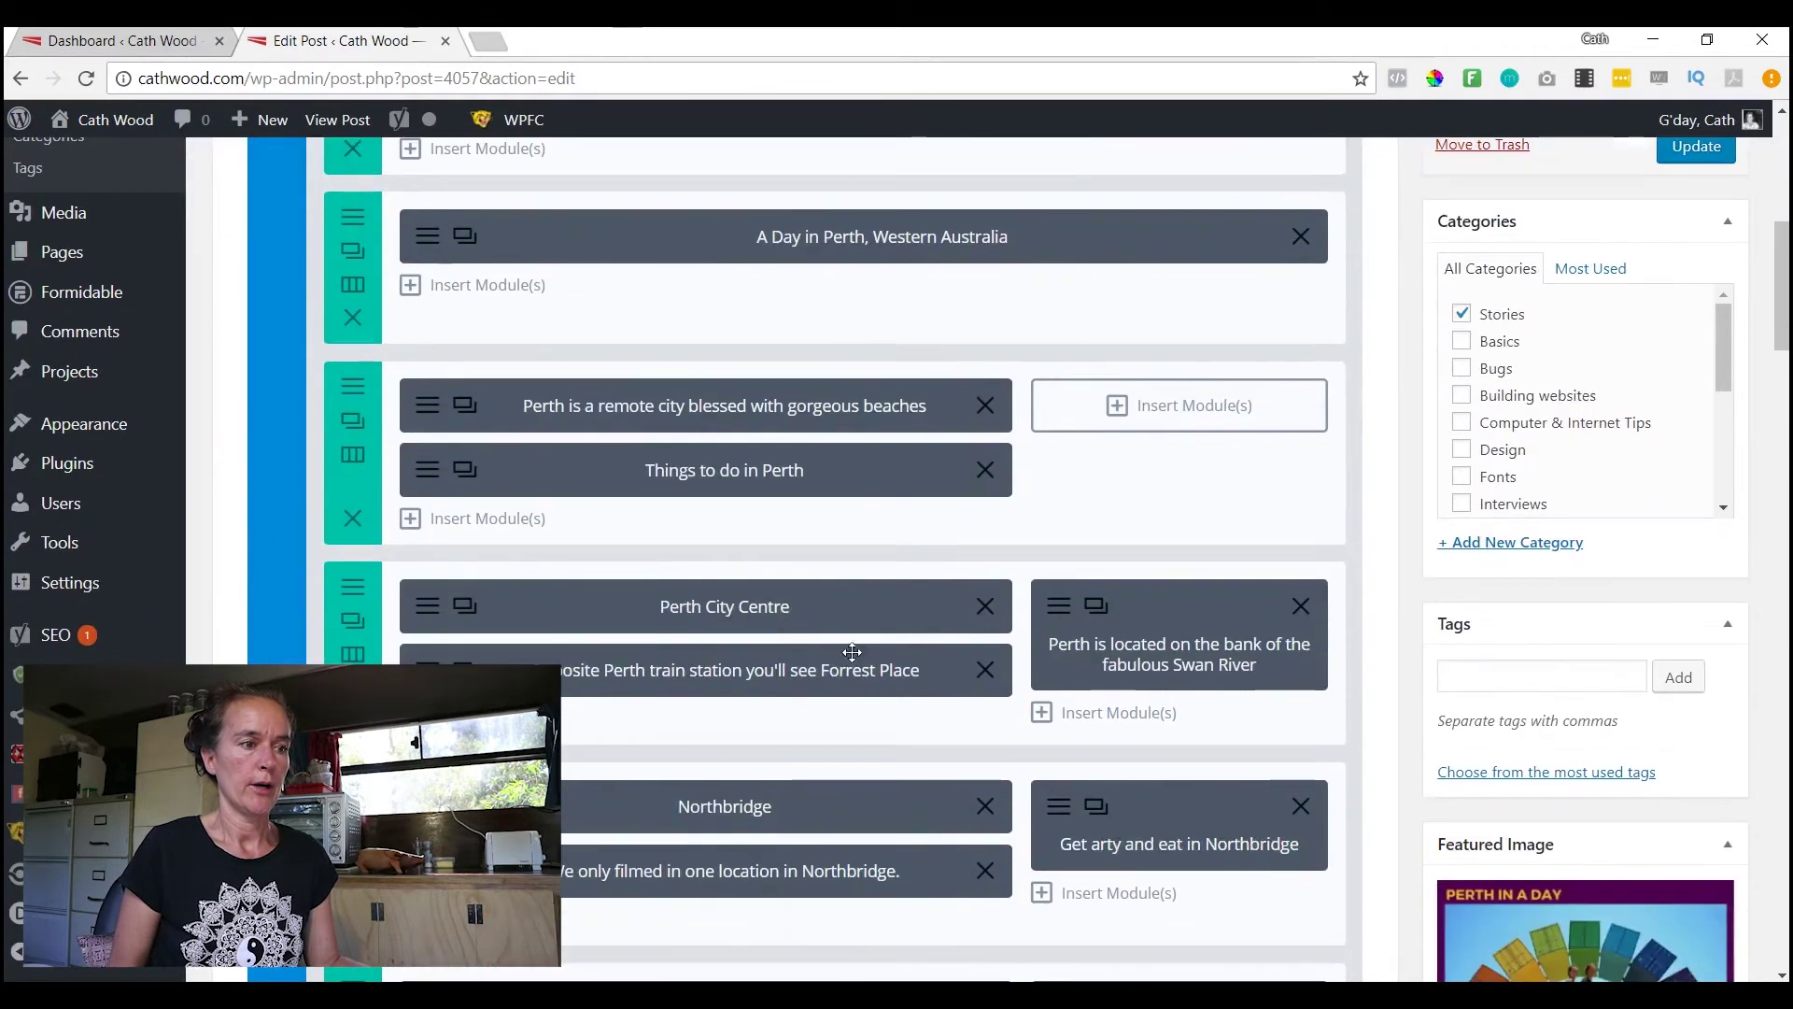
{"action": "scroll", "coordinate": [781, 638], "scroll_direction": "down", "scroll_amount": 7}
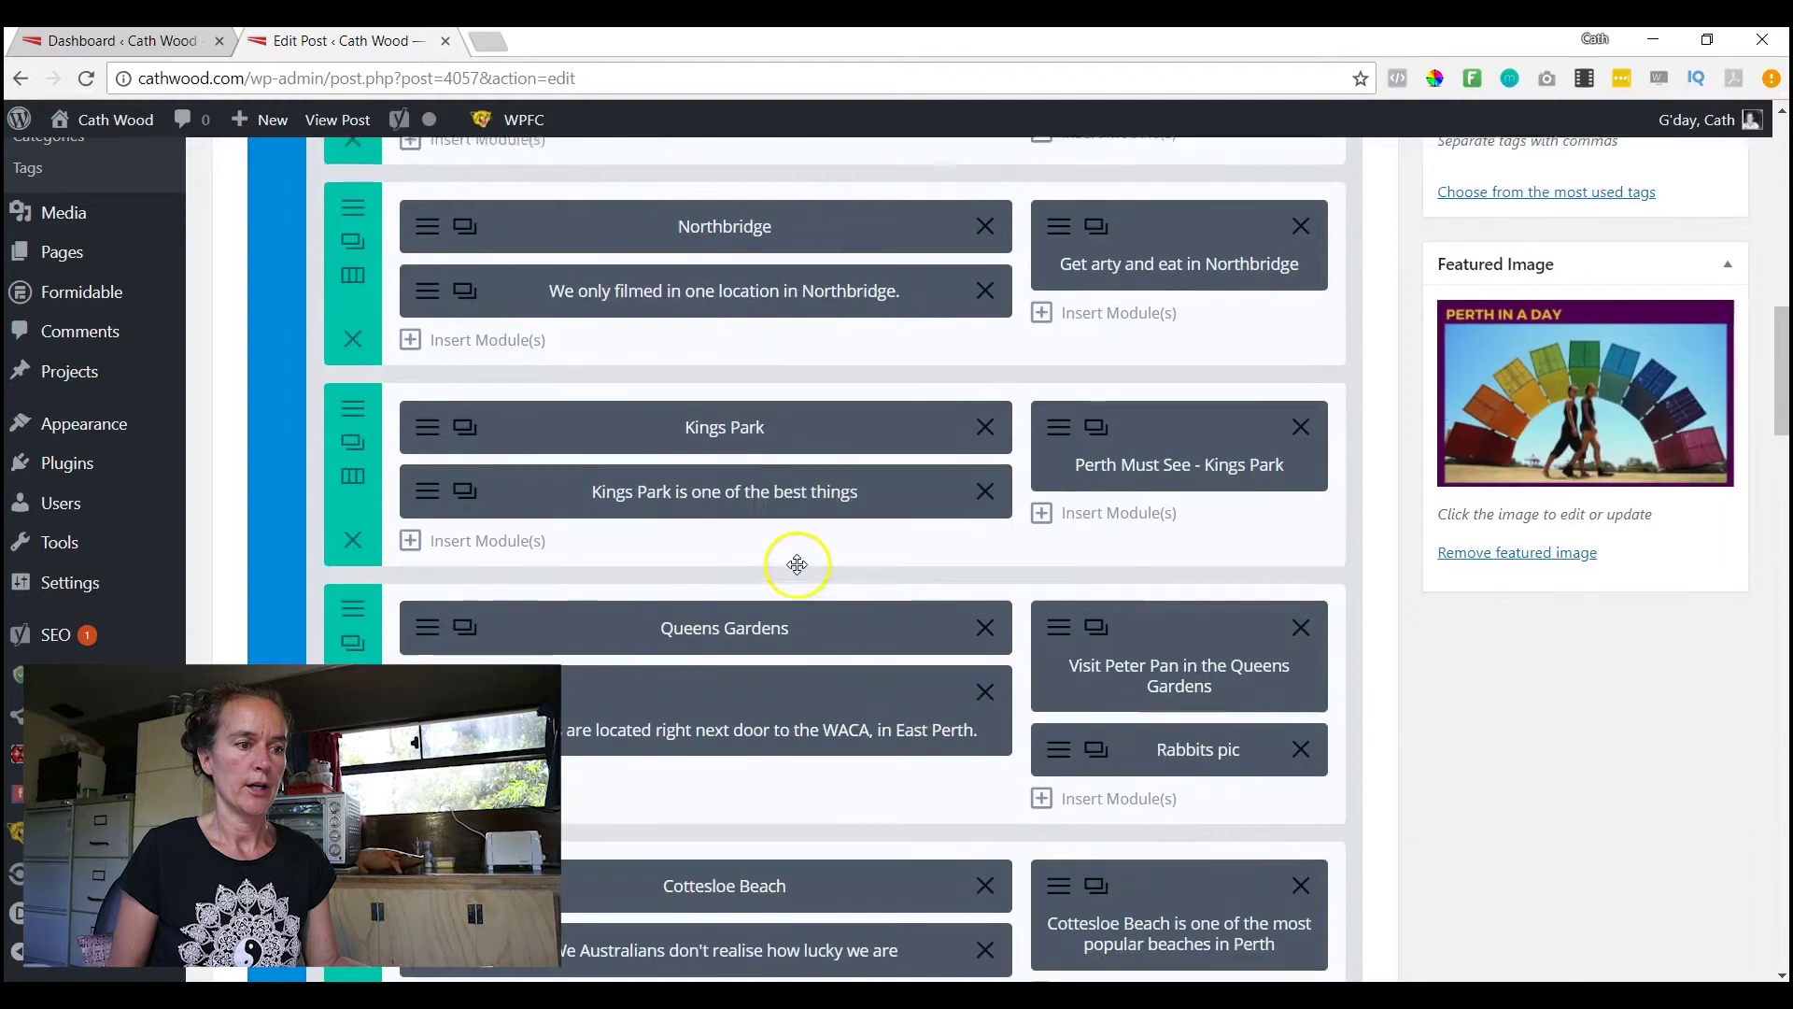
{"action": "scroll", "coordinate": [799, 561], "scroll_direction": "down", "scroll_amount": 3}
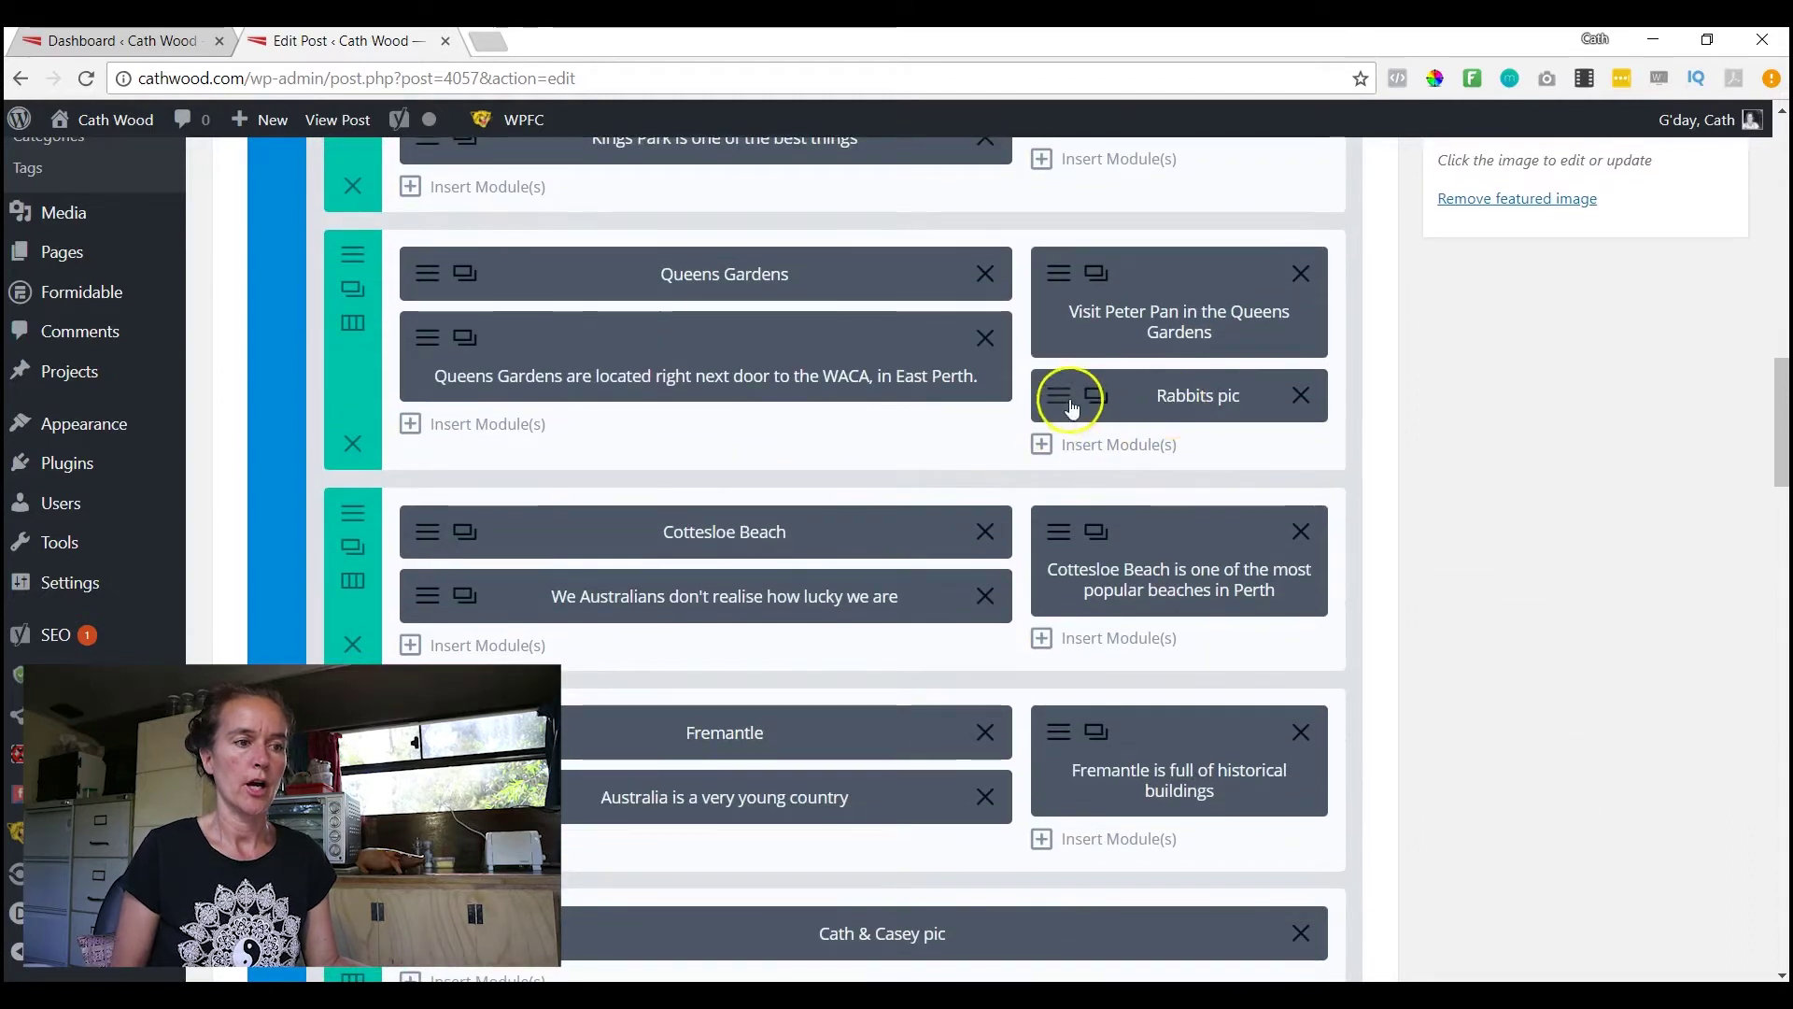
{"action": "left_click", "coordinate": [1098, 398]}
{"action": "left_click", "coordinate": [1201, 452]}
{"action": "left_click", "coordinate": [1073, 401]}
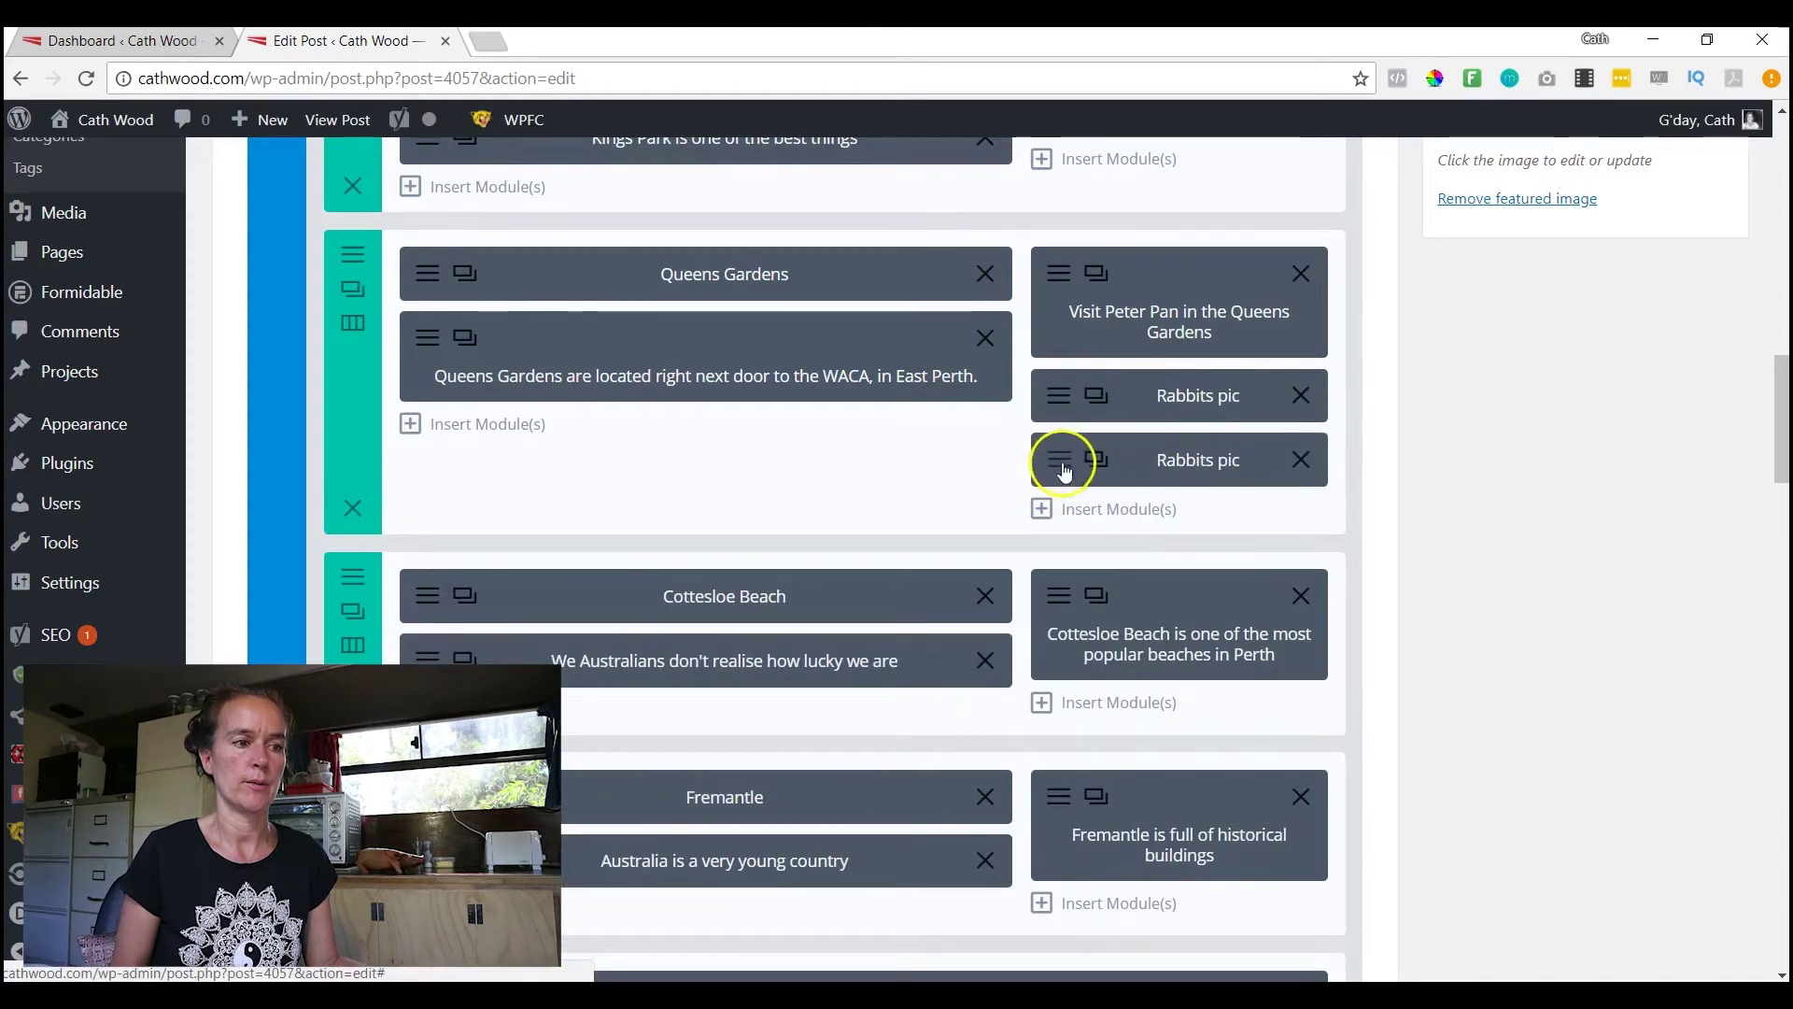
{"action": "left_click", "coordinate": [1155, 474]}
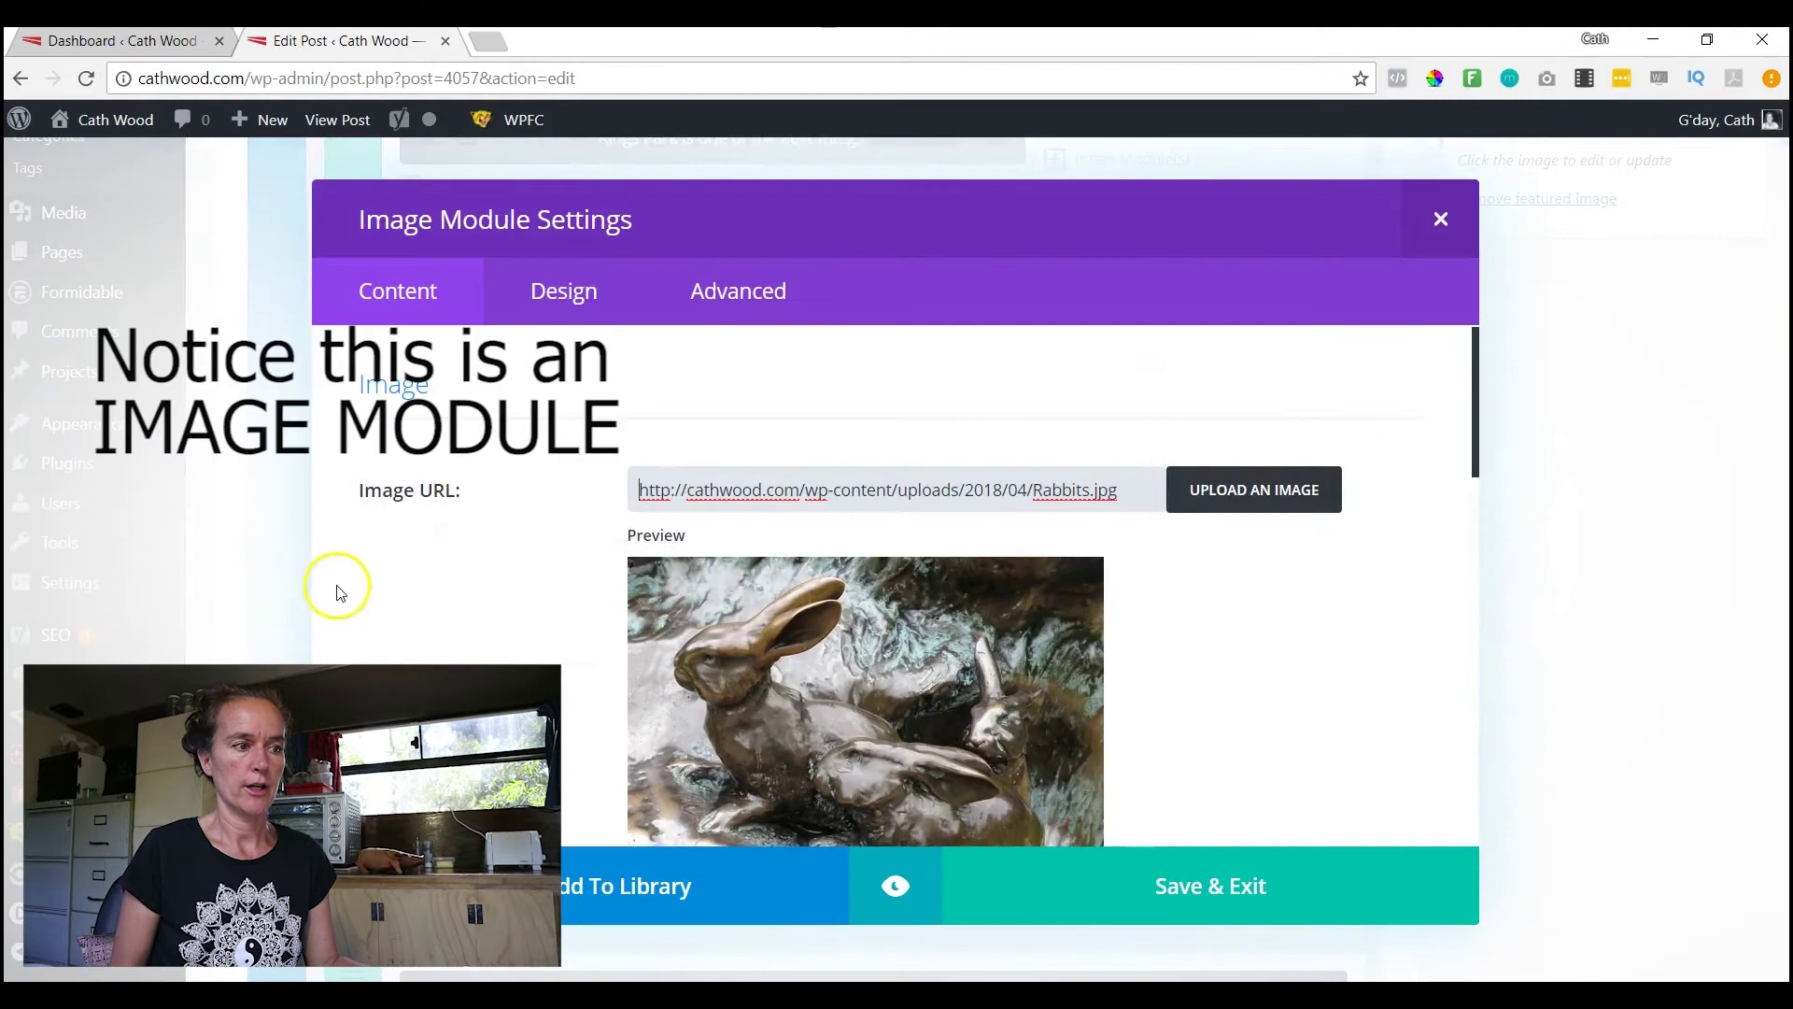
Re-select Rabbits.jpg from the media library, checking its alt text, and apply it to the module
{"action": "scroll", "coordinate": [374, 584], "scroll_direction": "down", "scroll_amount": 1}
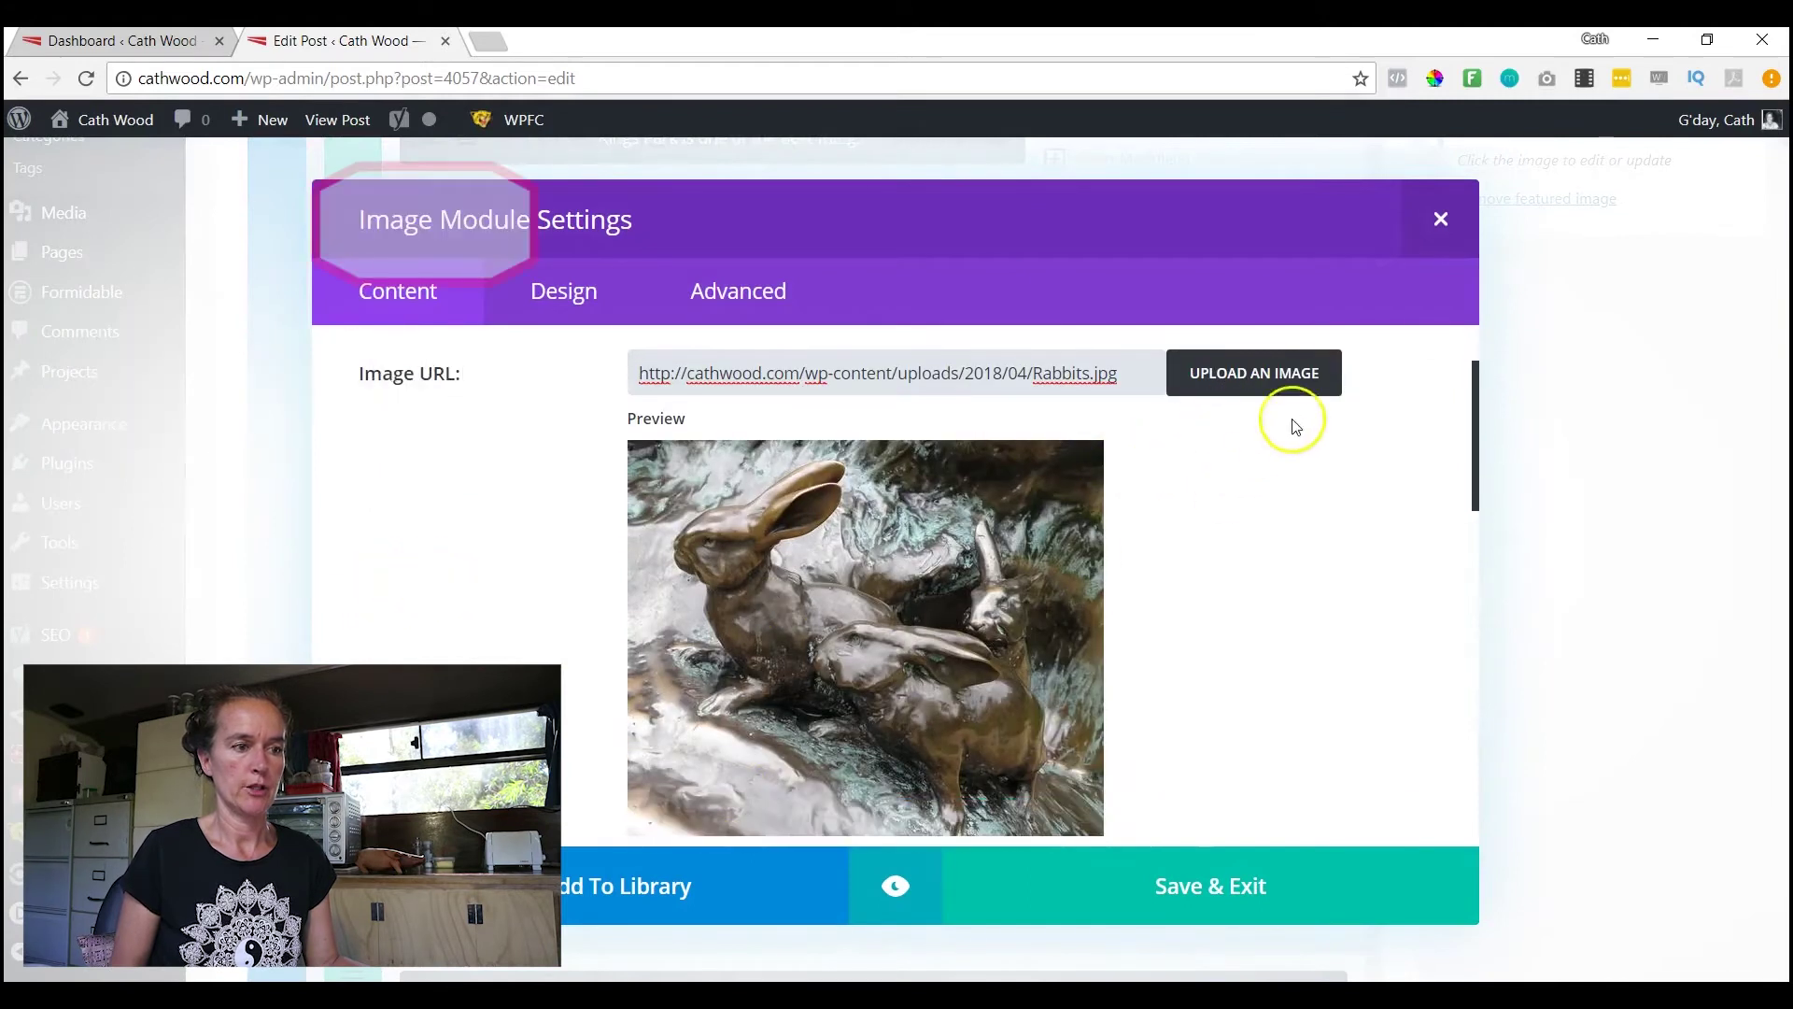
{"action": "left_click", "coordinate": [1253, 369]}
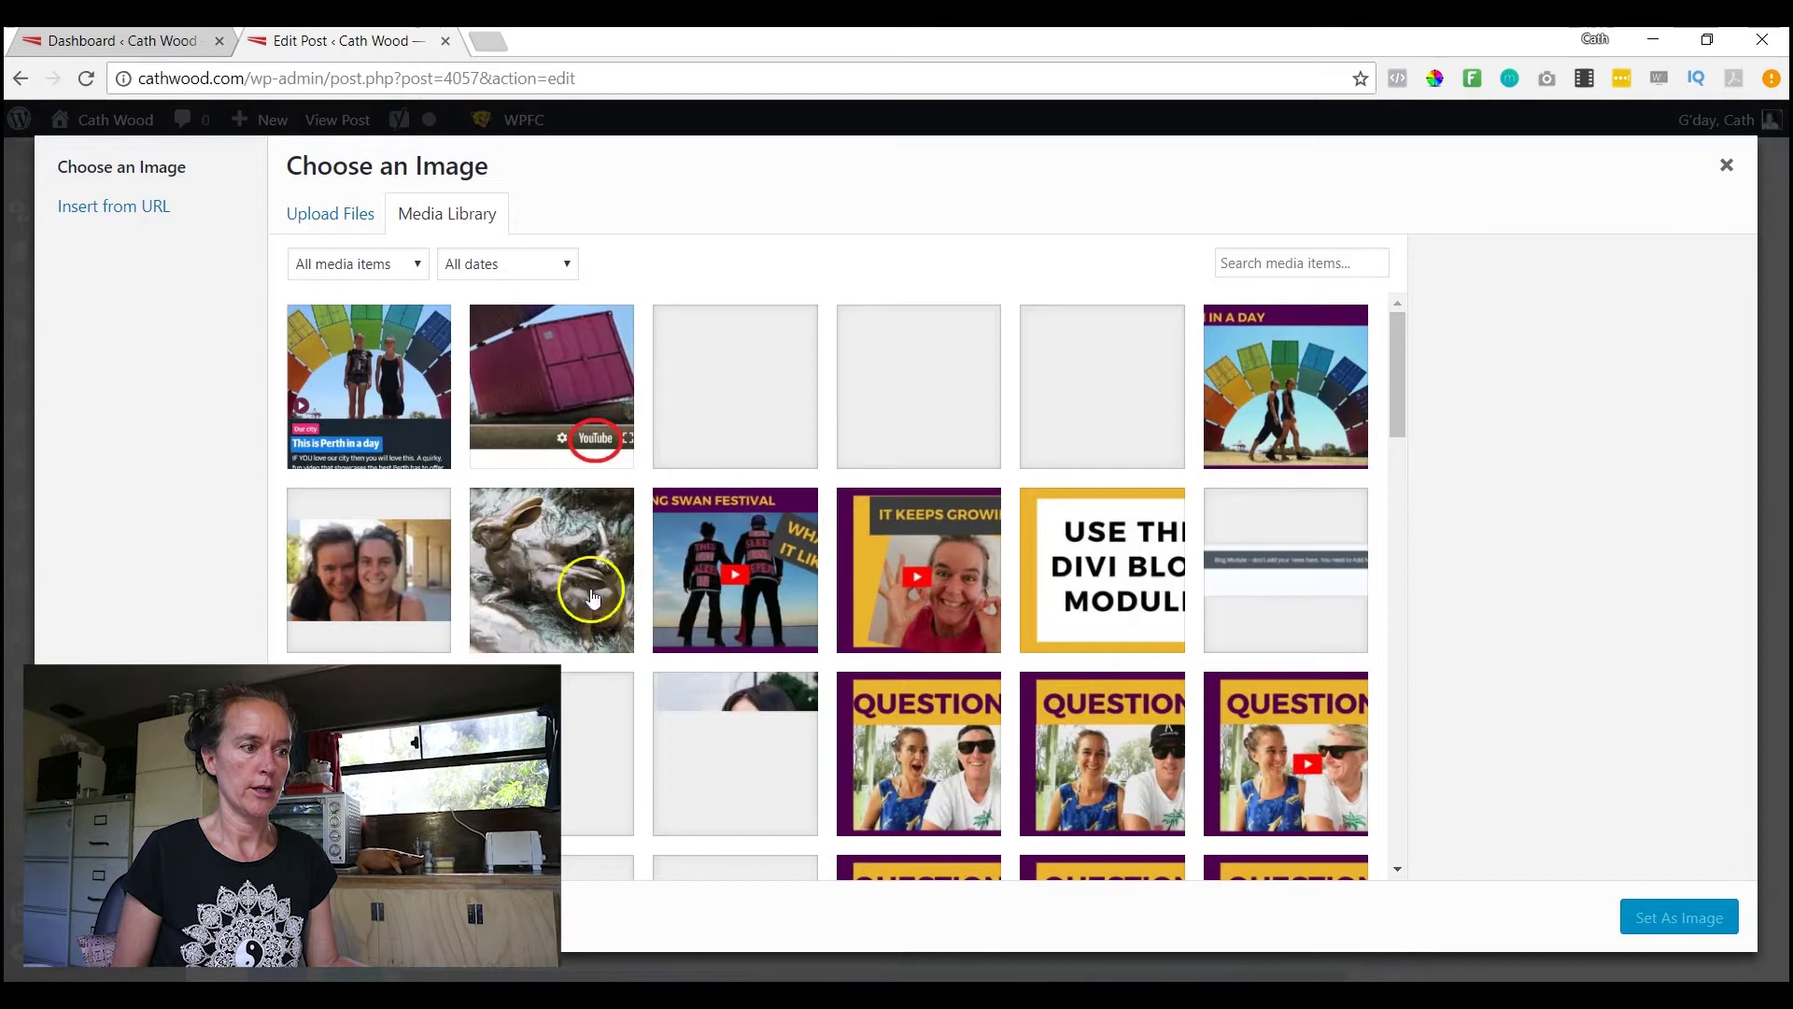
{"action": "left_click", "coordinate": [552, 572]}
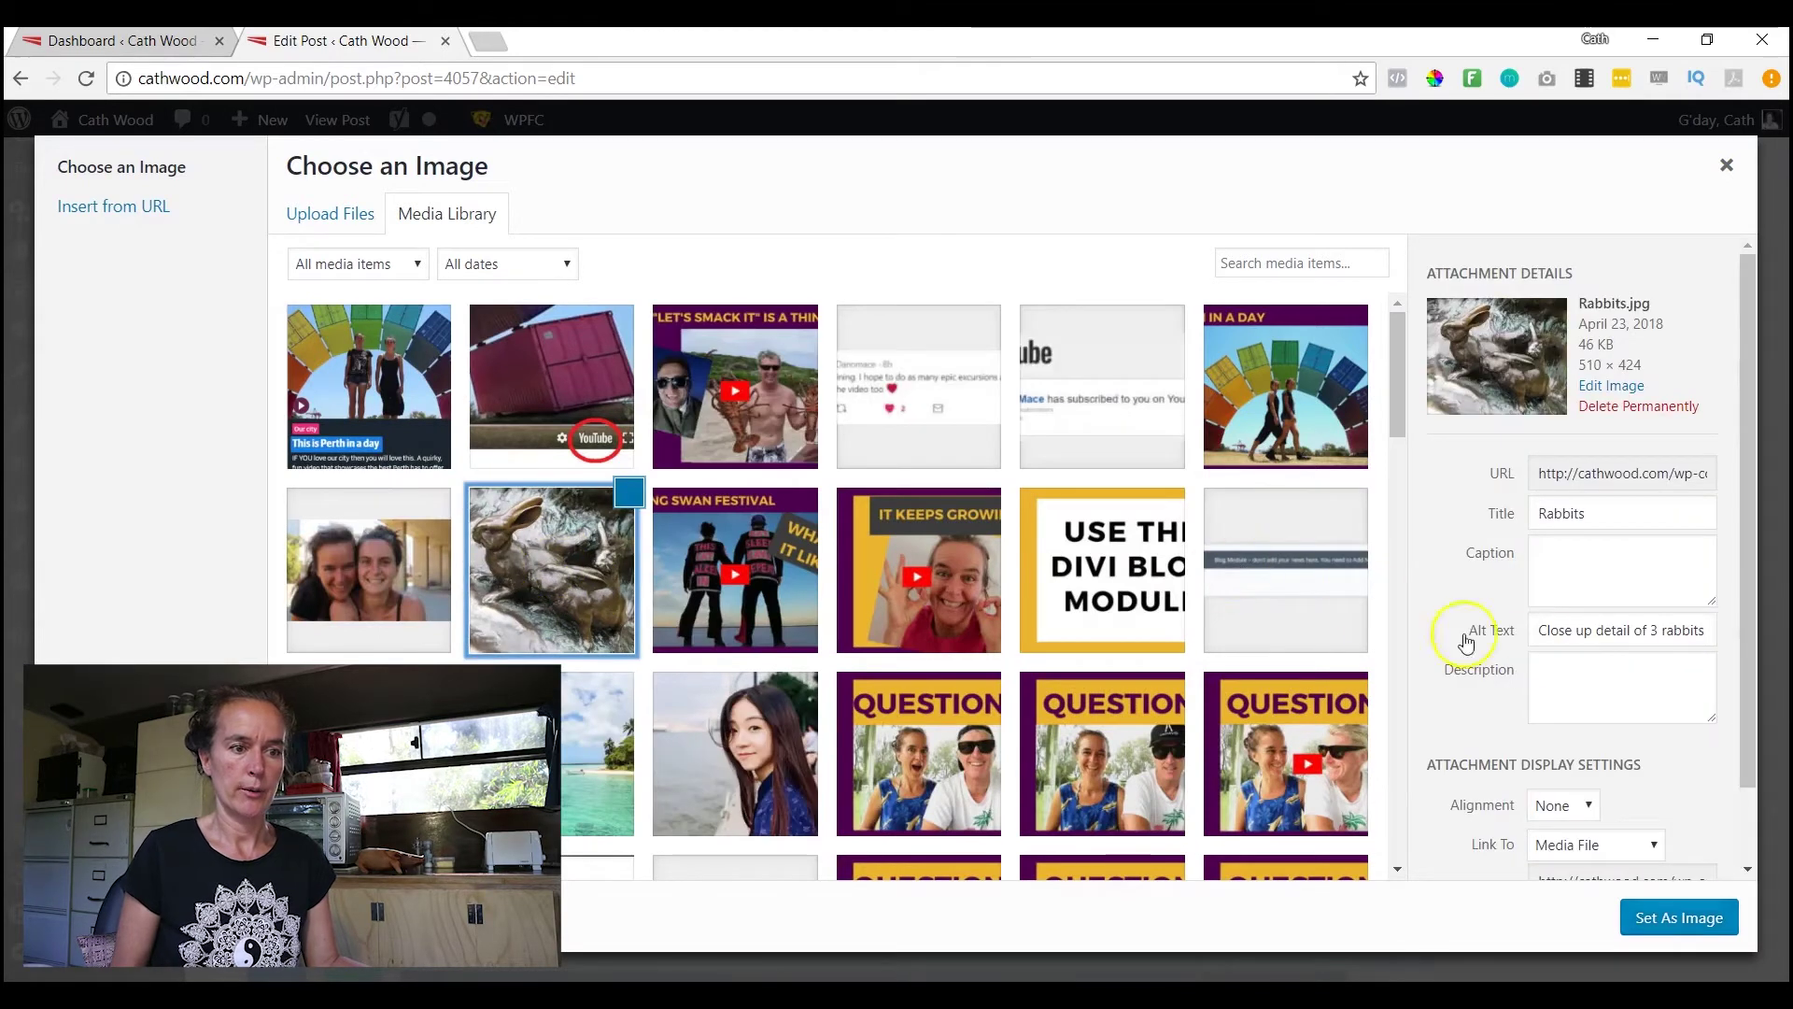
{"action": "left_click", "coordinate": [1597, 632]}
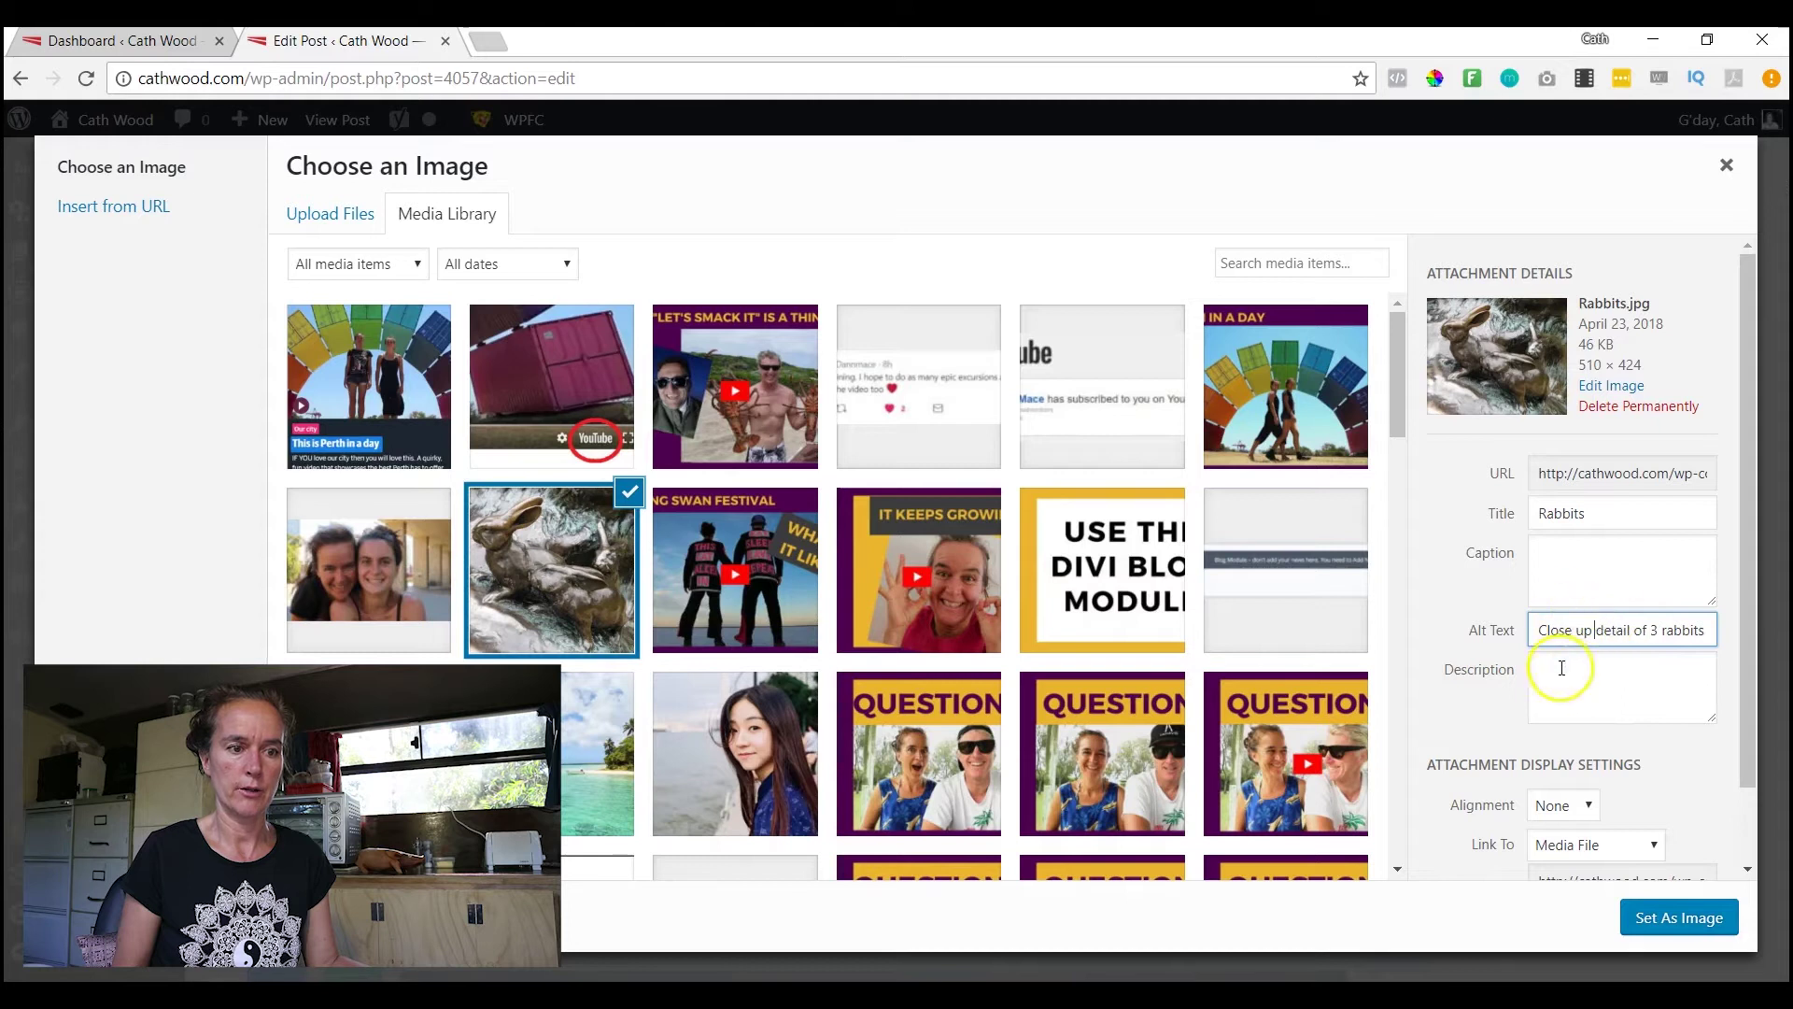
{"action": "left_click", "coordinate": [1727, 166]}
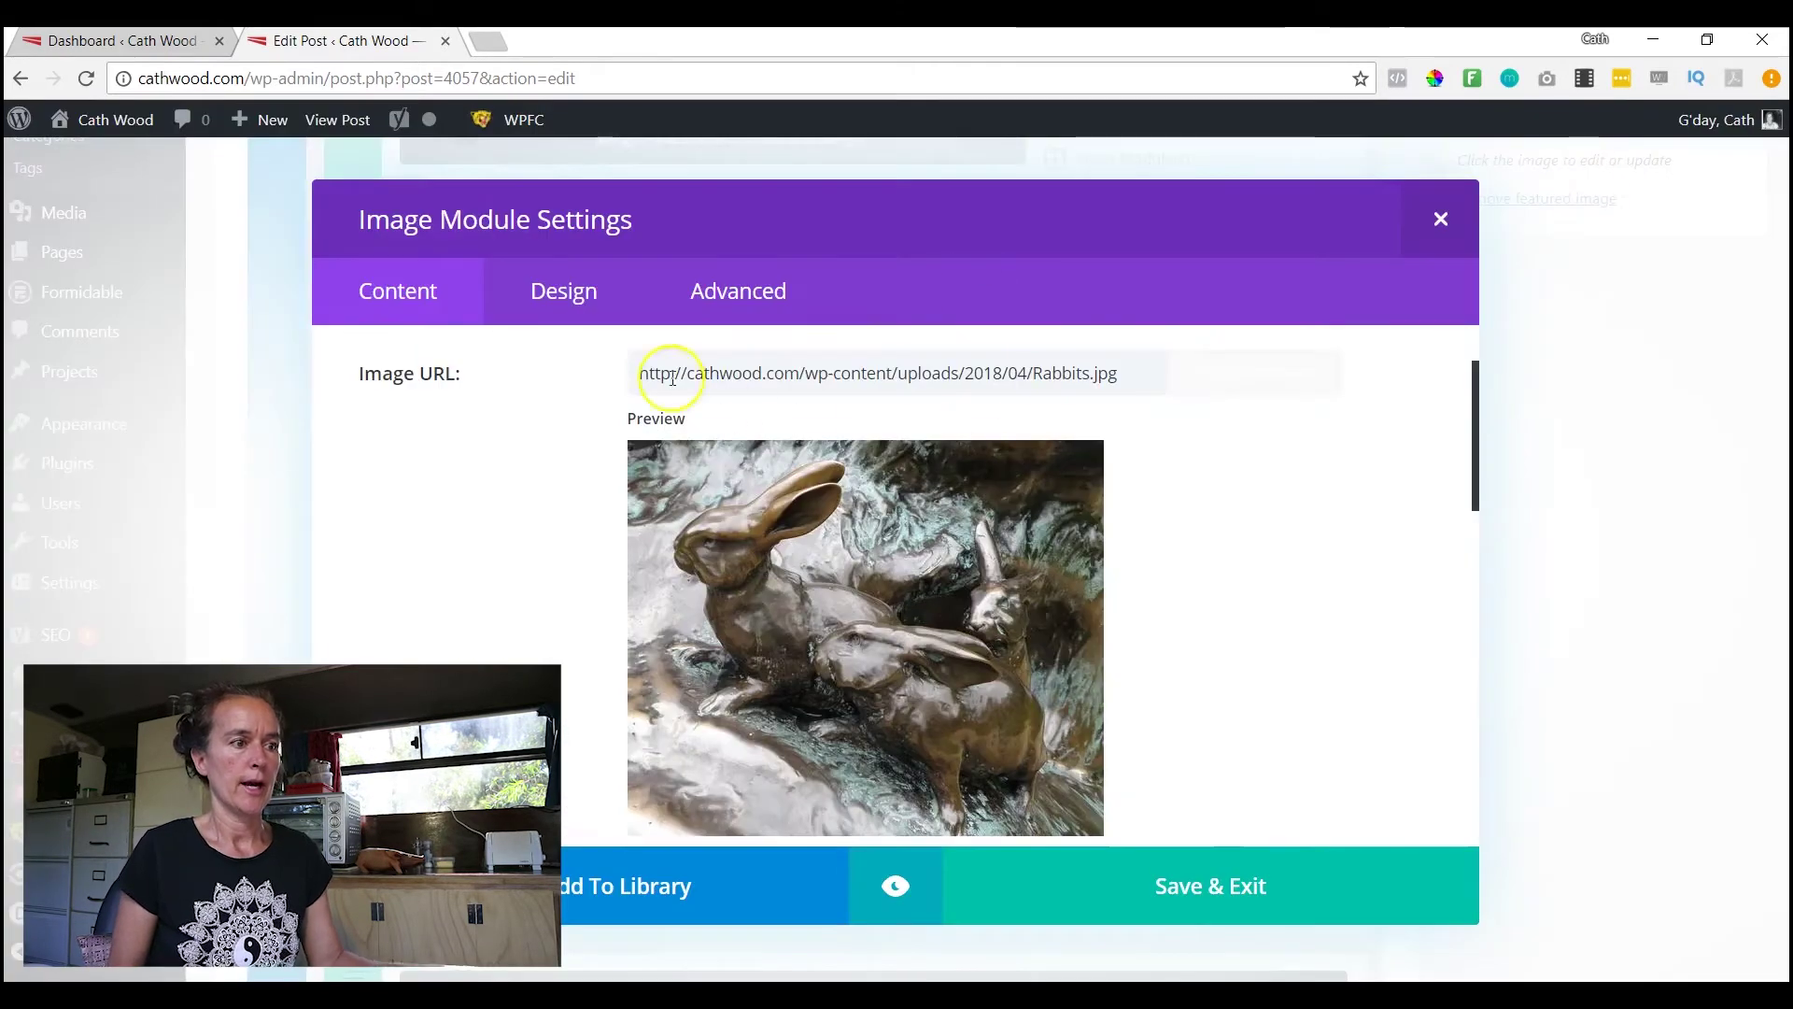
Scroll through the Content settings, then switch to Advanced showing the empty CSS ID and Class fields
{"action": "scroll", "coordinate": [560, 565], "scroll_direction": "down", "scroll_amount": 5}
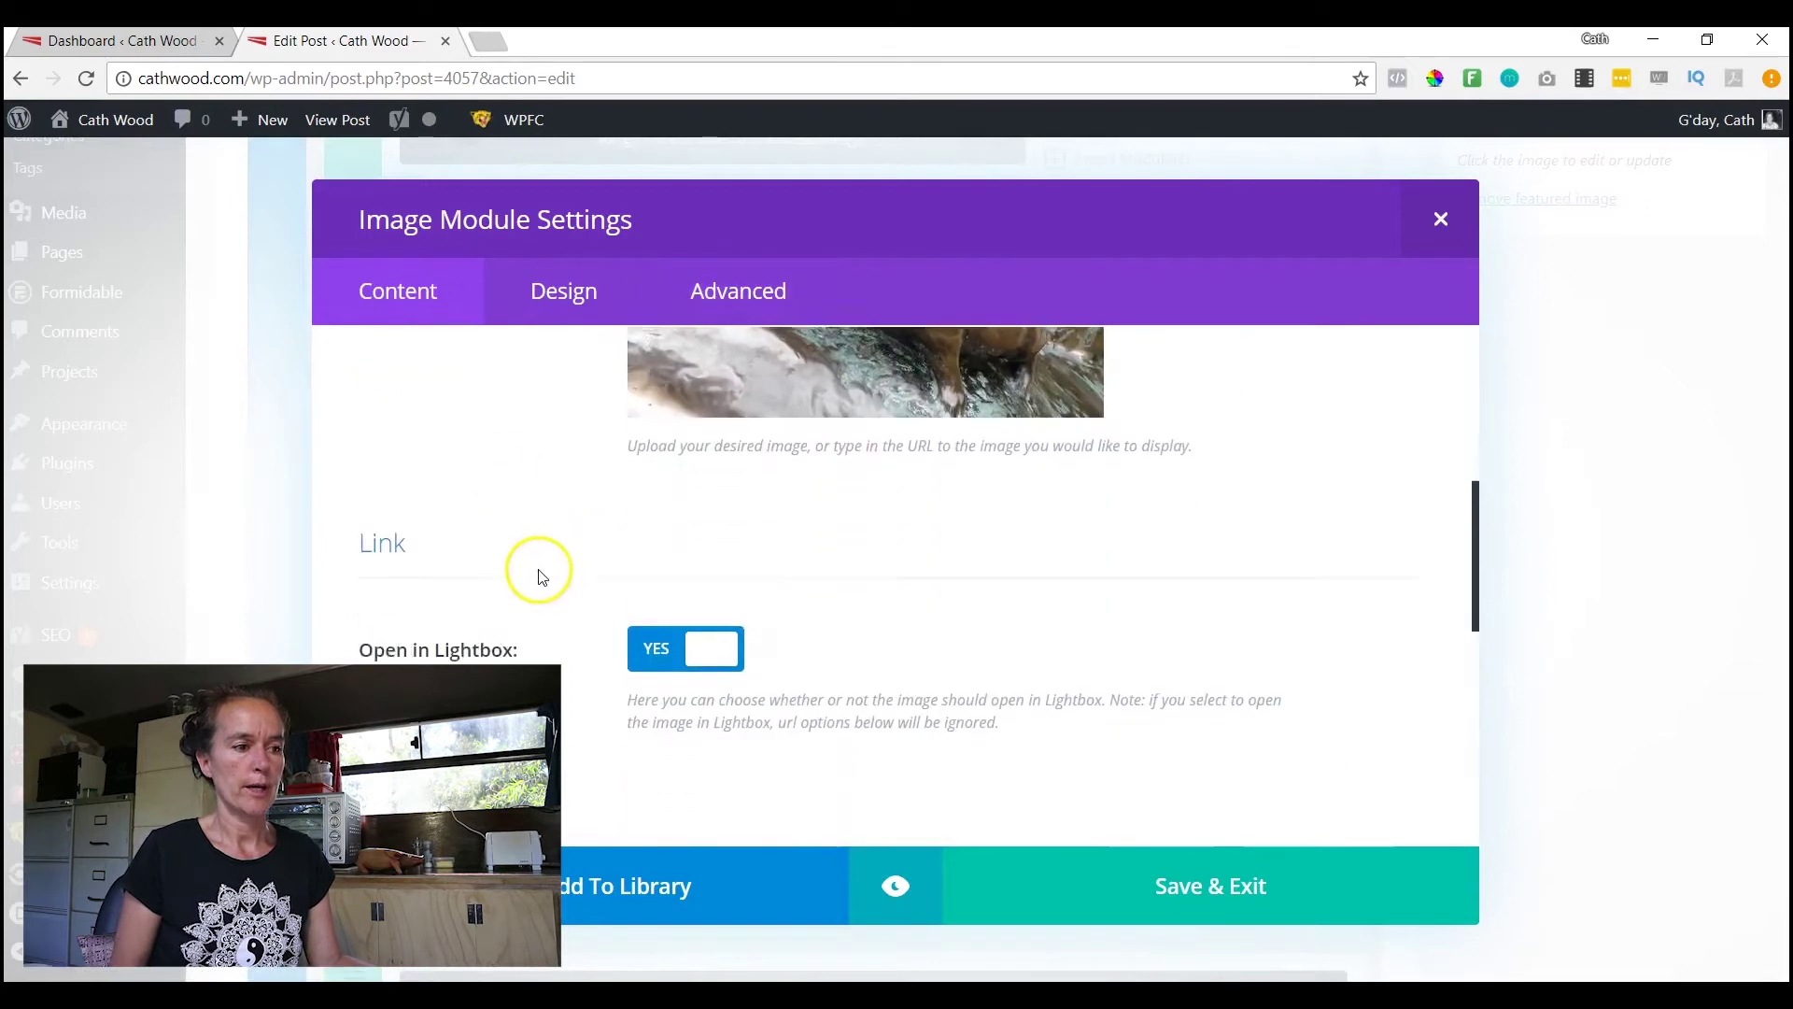
{"action": "scroll", "coordinate": [504, 565], "scroll_direction": "down", "scroll_amount": 2}
{"action": "scroll", "coordinate": [522, 635], "scroll_direction": "down", "scroll_amount": 4}
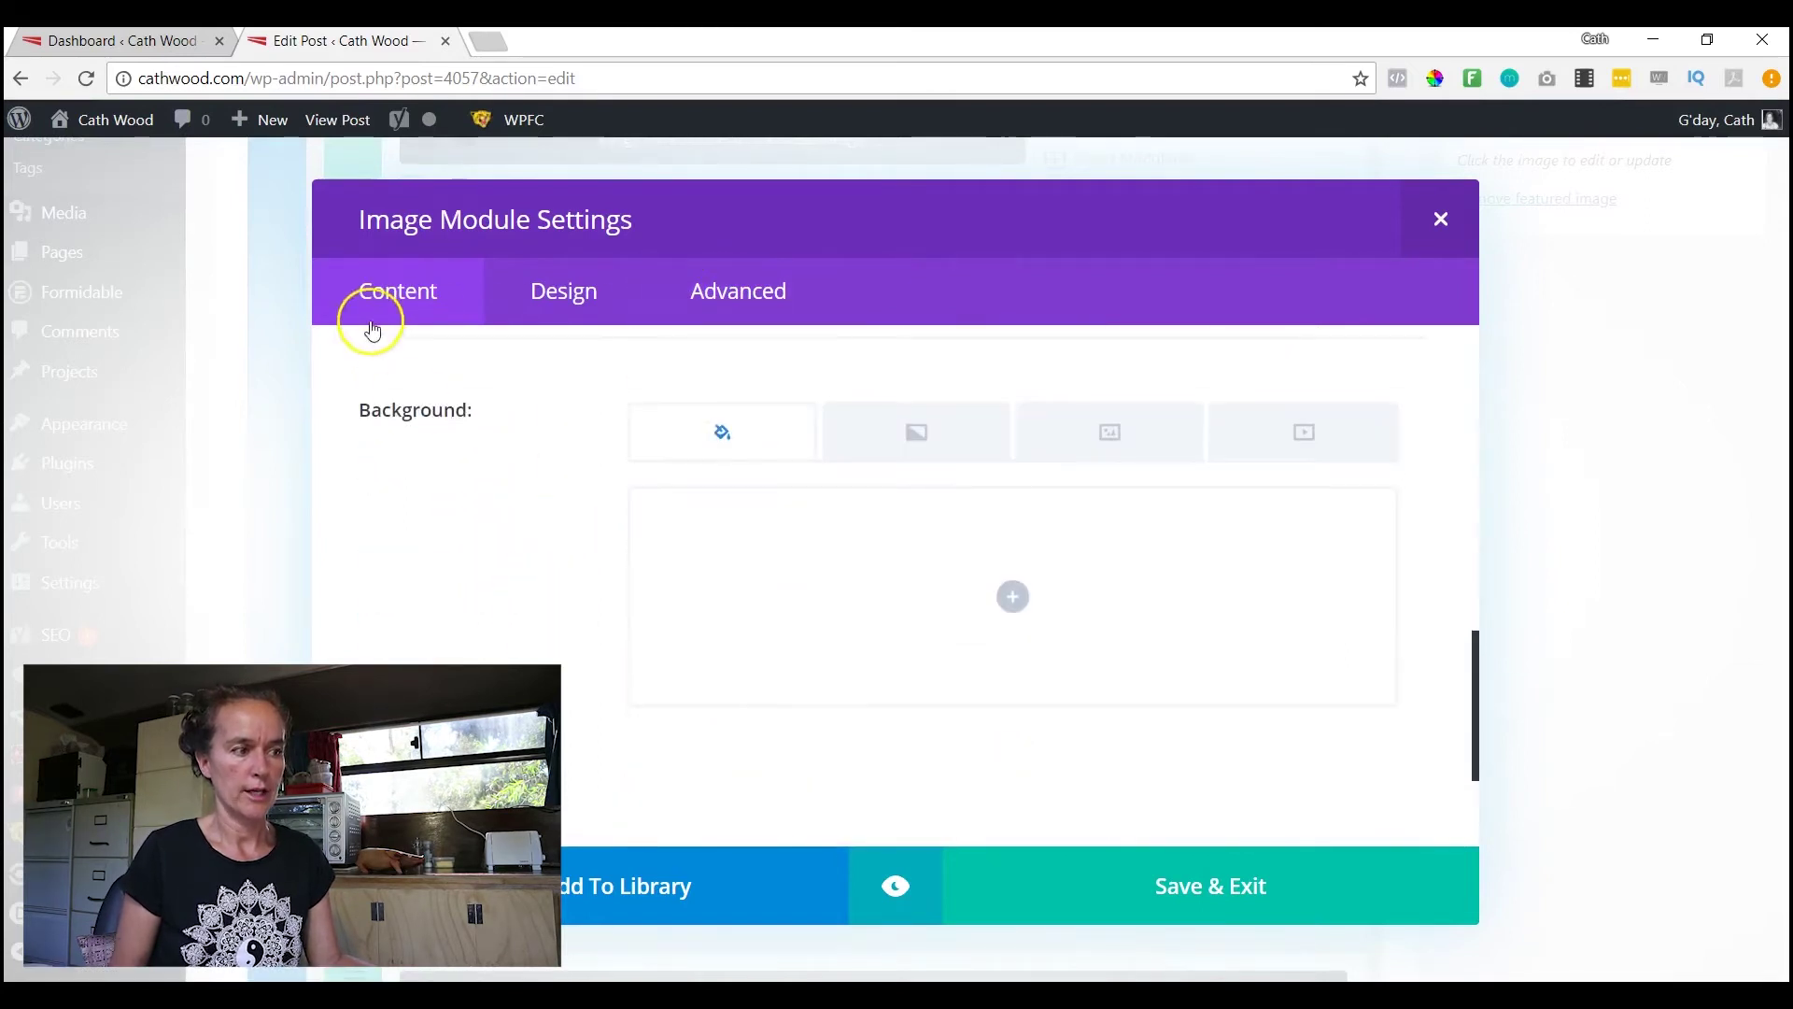
{"action": "scroll", "coordinate": [617, 616], "scroll_direction": "down", "scroll_amount": 4}
{"action": "scroll", "coordinate": [416, 633], "scroll_direction": "up", "scroll_amount": 10}
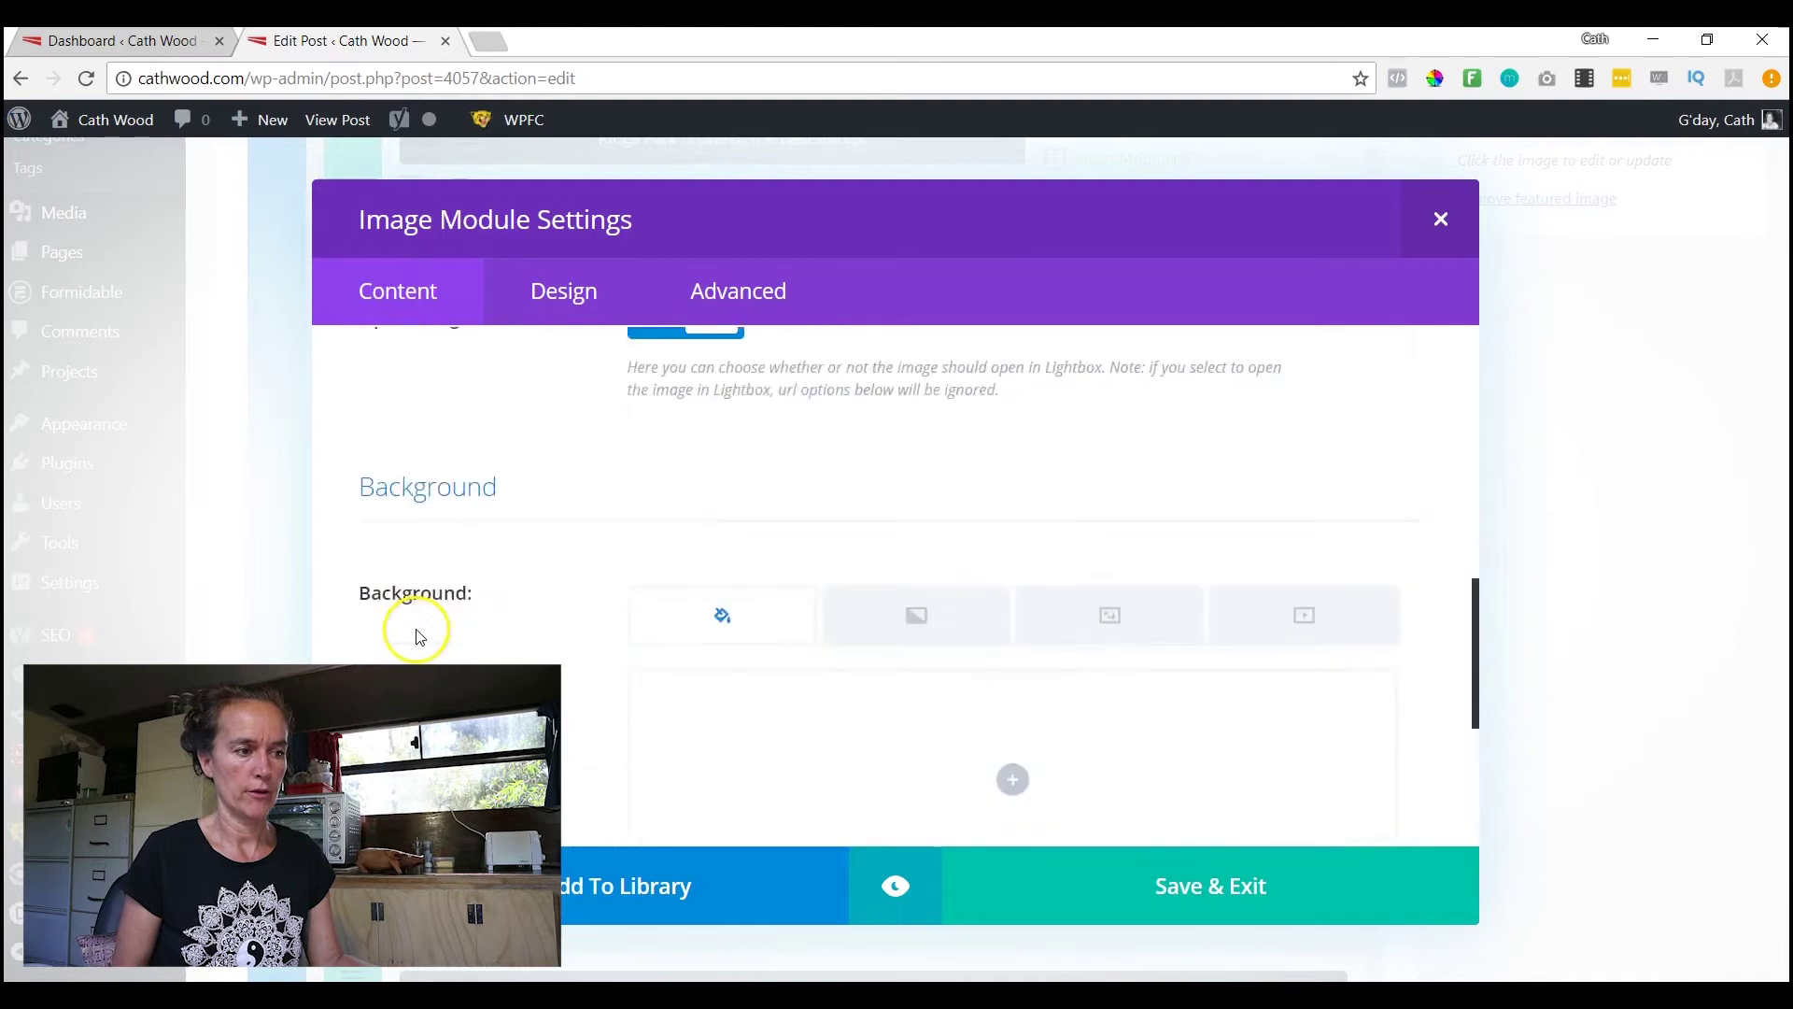
{"action": "left_click", "coordinate": [726, 292]}
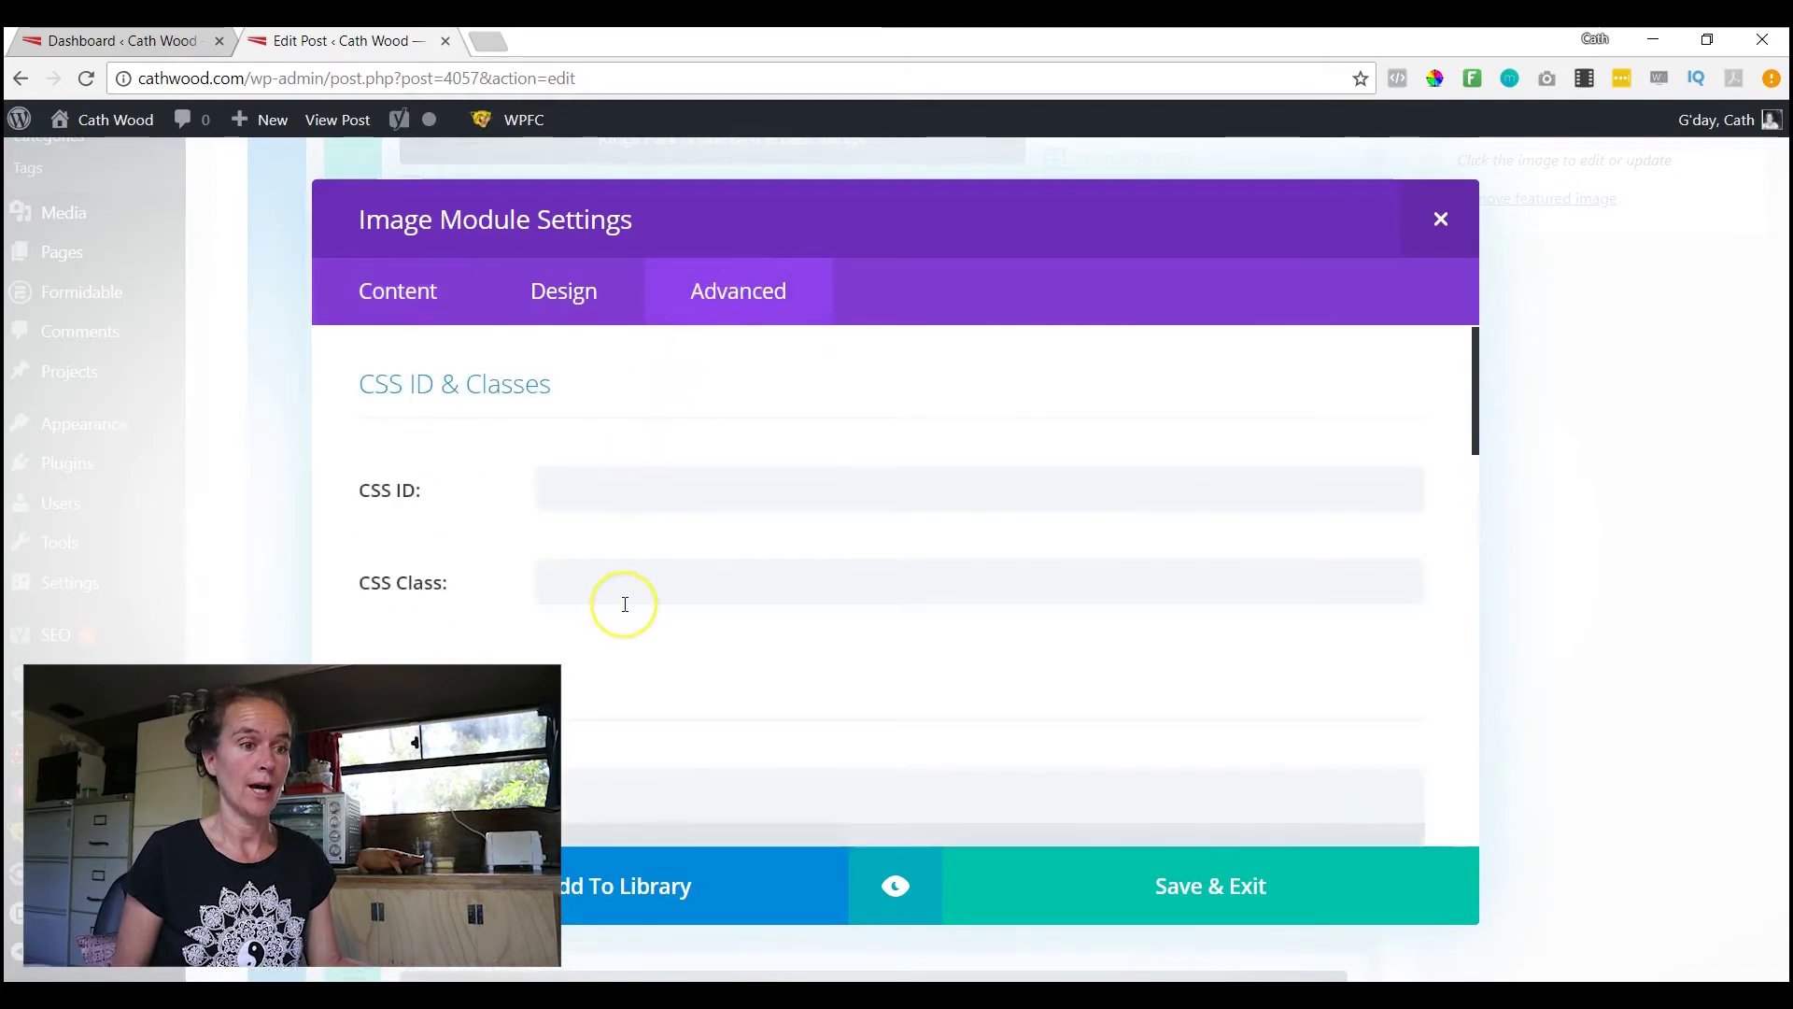
Delete the Image Alternative Text under Attributes and Save & Exit the Rabbits pic module
{"action": "scroll", "coordinate": [620, 602], "scroll_direction": "down", "scroll_amount": 5}
{"action": "scroll", "coordinate": [624, 614], "scroll_direction": "down", "scroll_amount": 6}
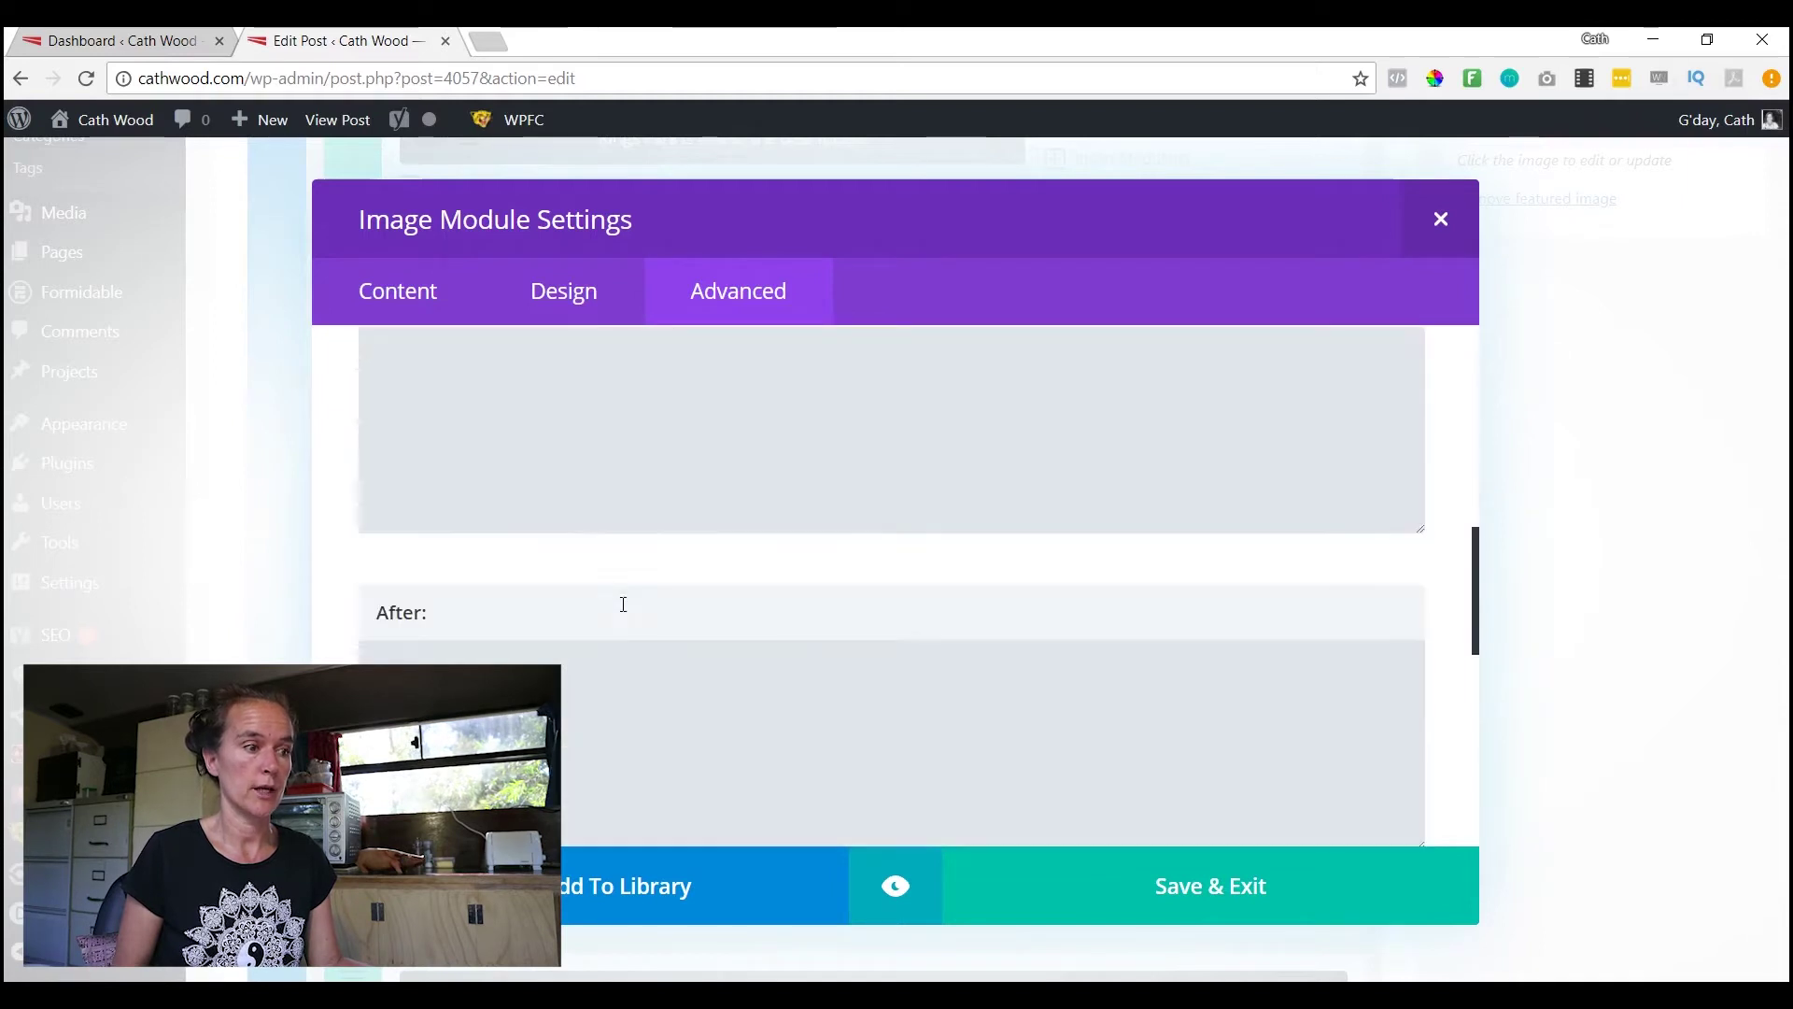
{"action": "scroll", "coordinate": [624, 612], "scroll_direction": "down", "scroll_amount": 1}
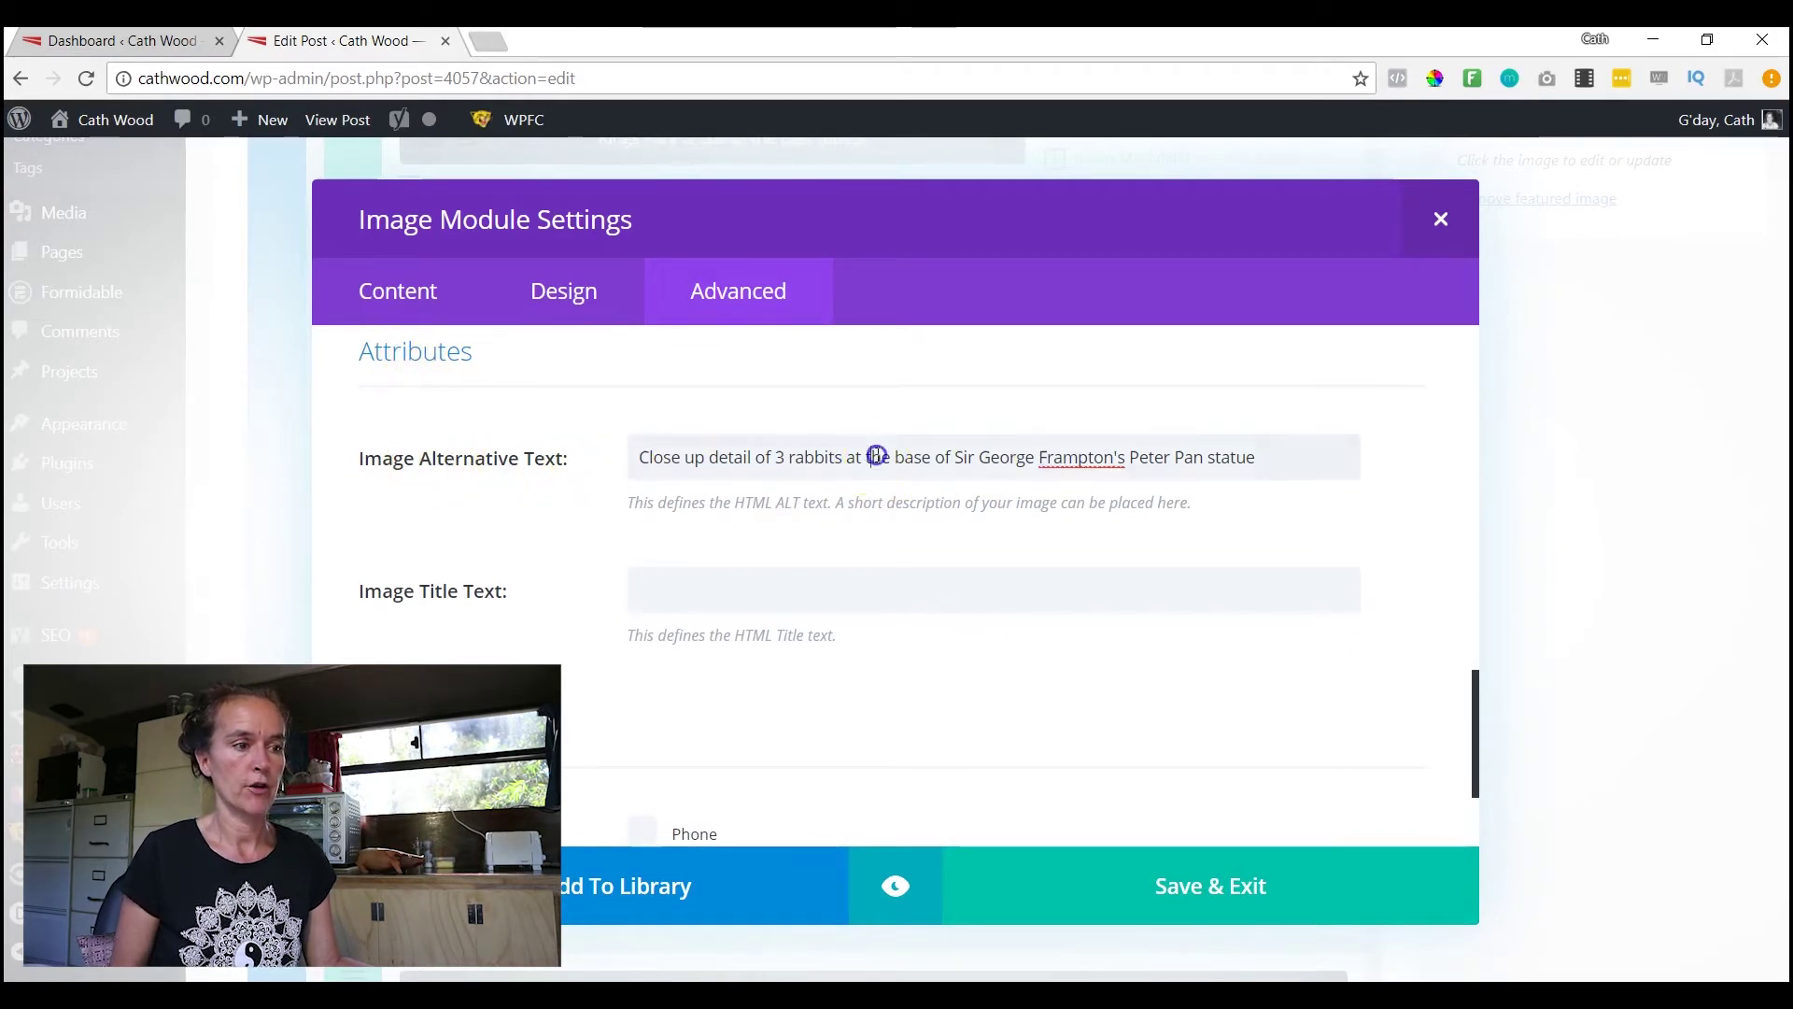
{"action": "triple_click", "coordinate": [876, 455]}
{"action": "key", "text": "ctrl+x"}
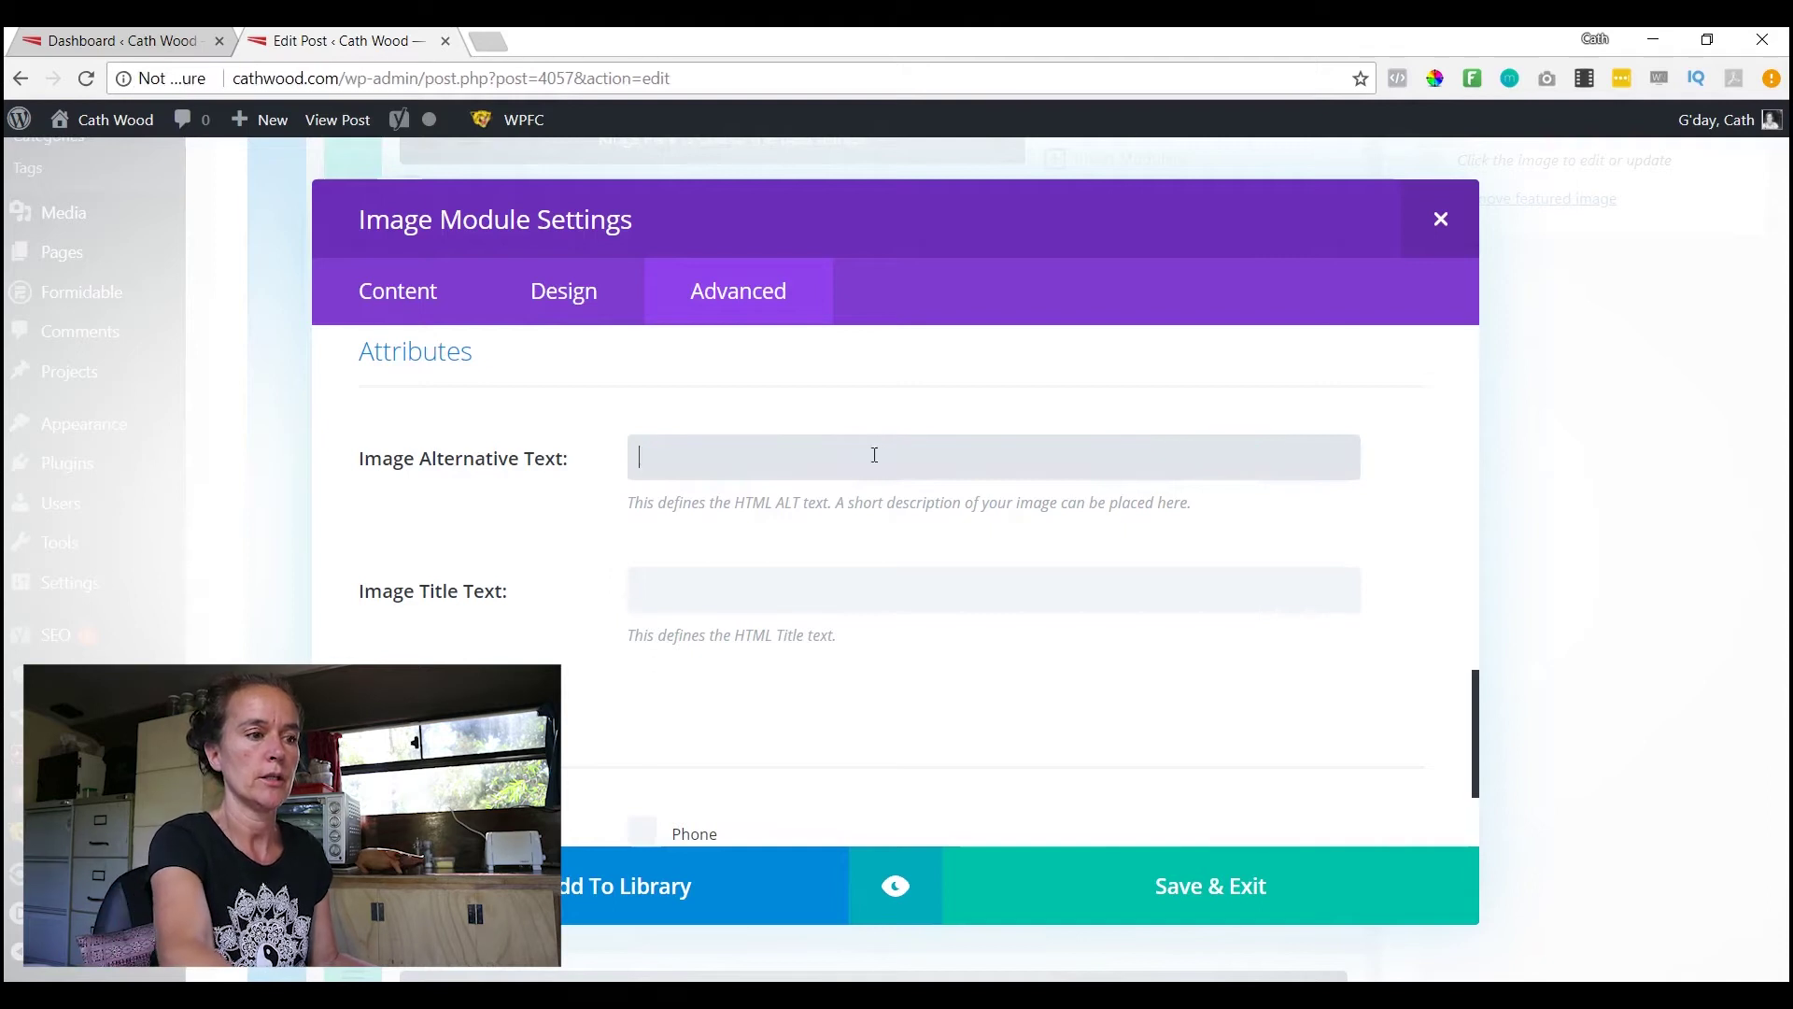
{"action": "left_click", "coordinate": [1144, 778]}
{"action": "left_click", "coordinate": [1169, 885]}
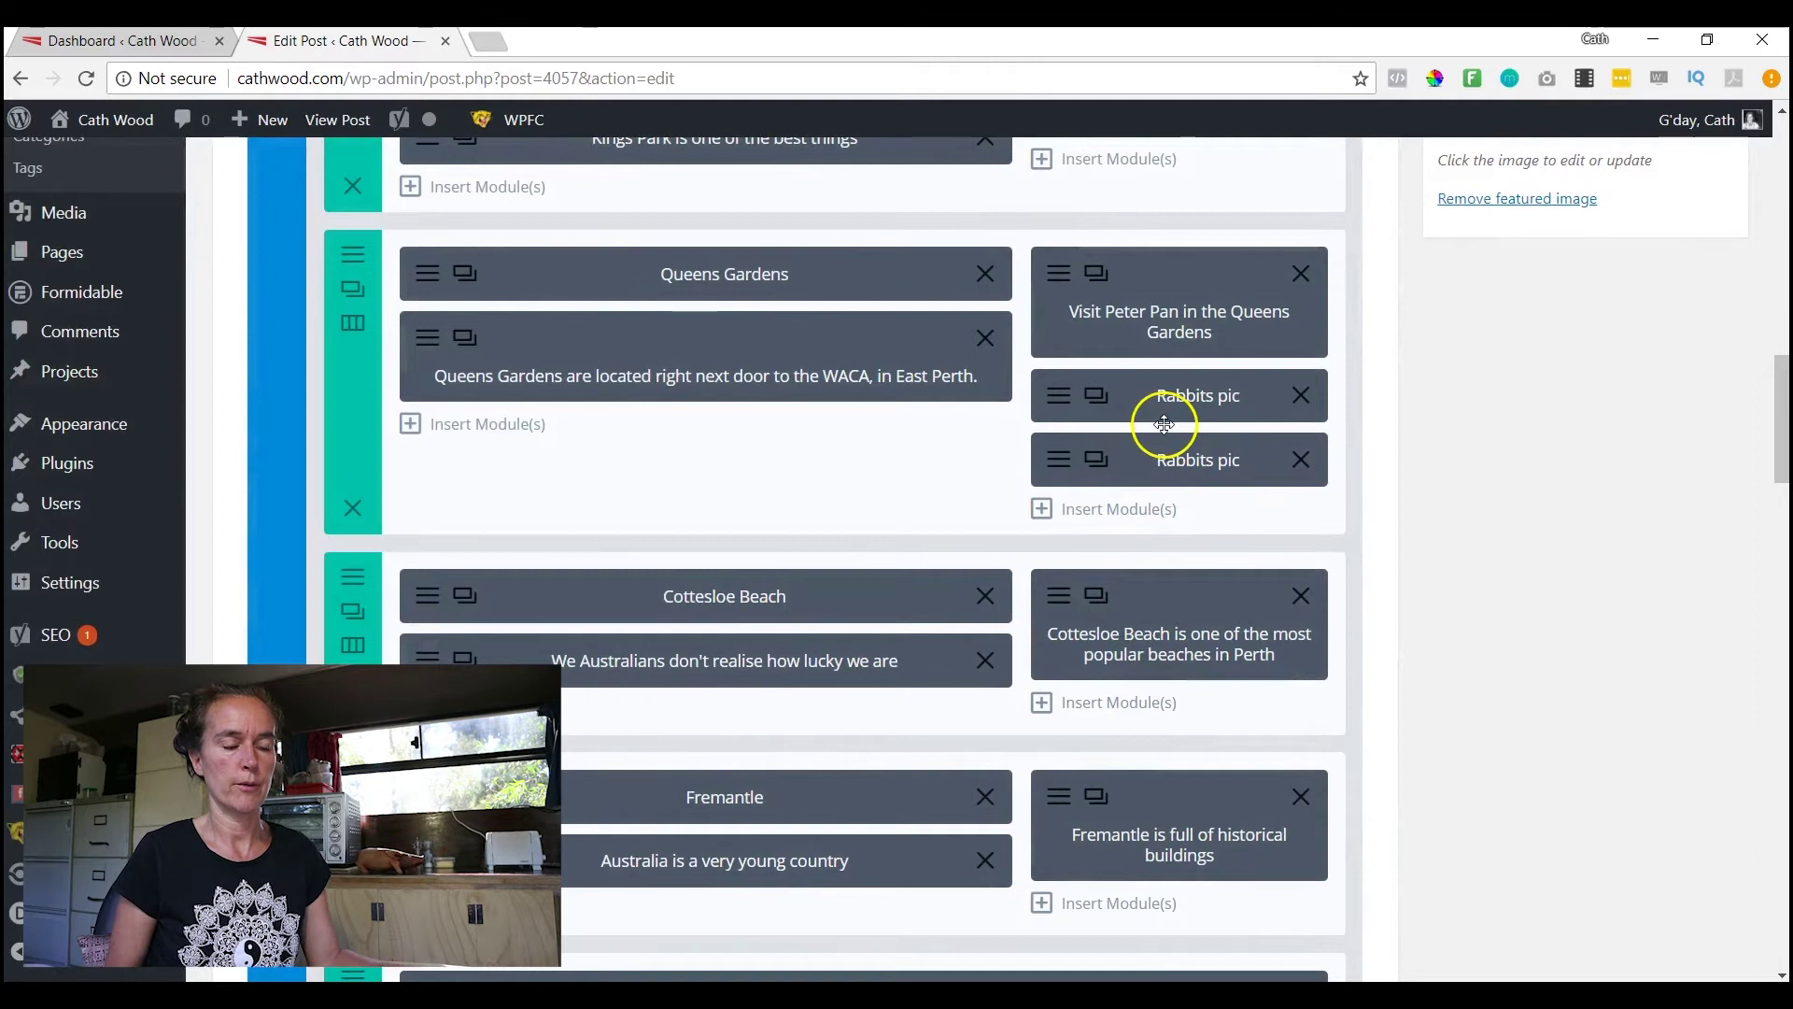
Preview the post's changes in a new tab and scroll to the two Queens Gardens rabbit photos
{"action": "scroll", "coordinate": [1164, 424], "scroll_direction": "up", "scroll_amount": 4}
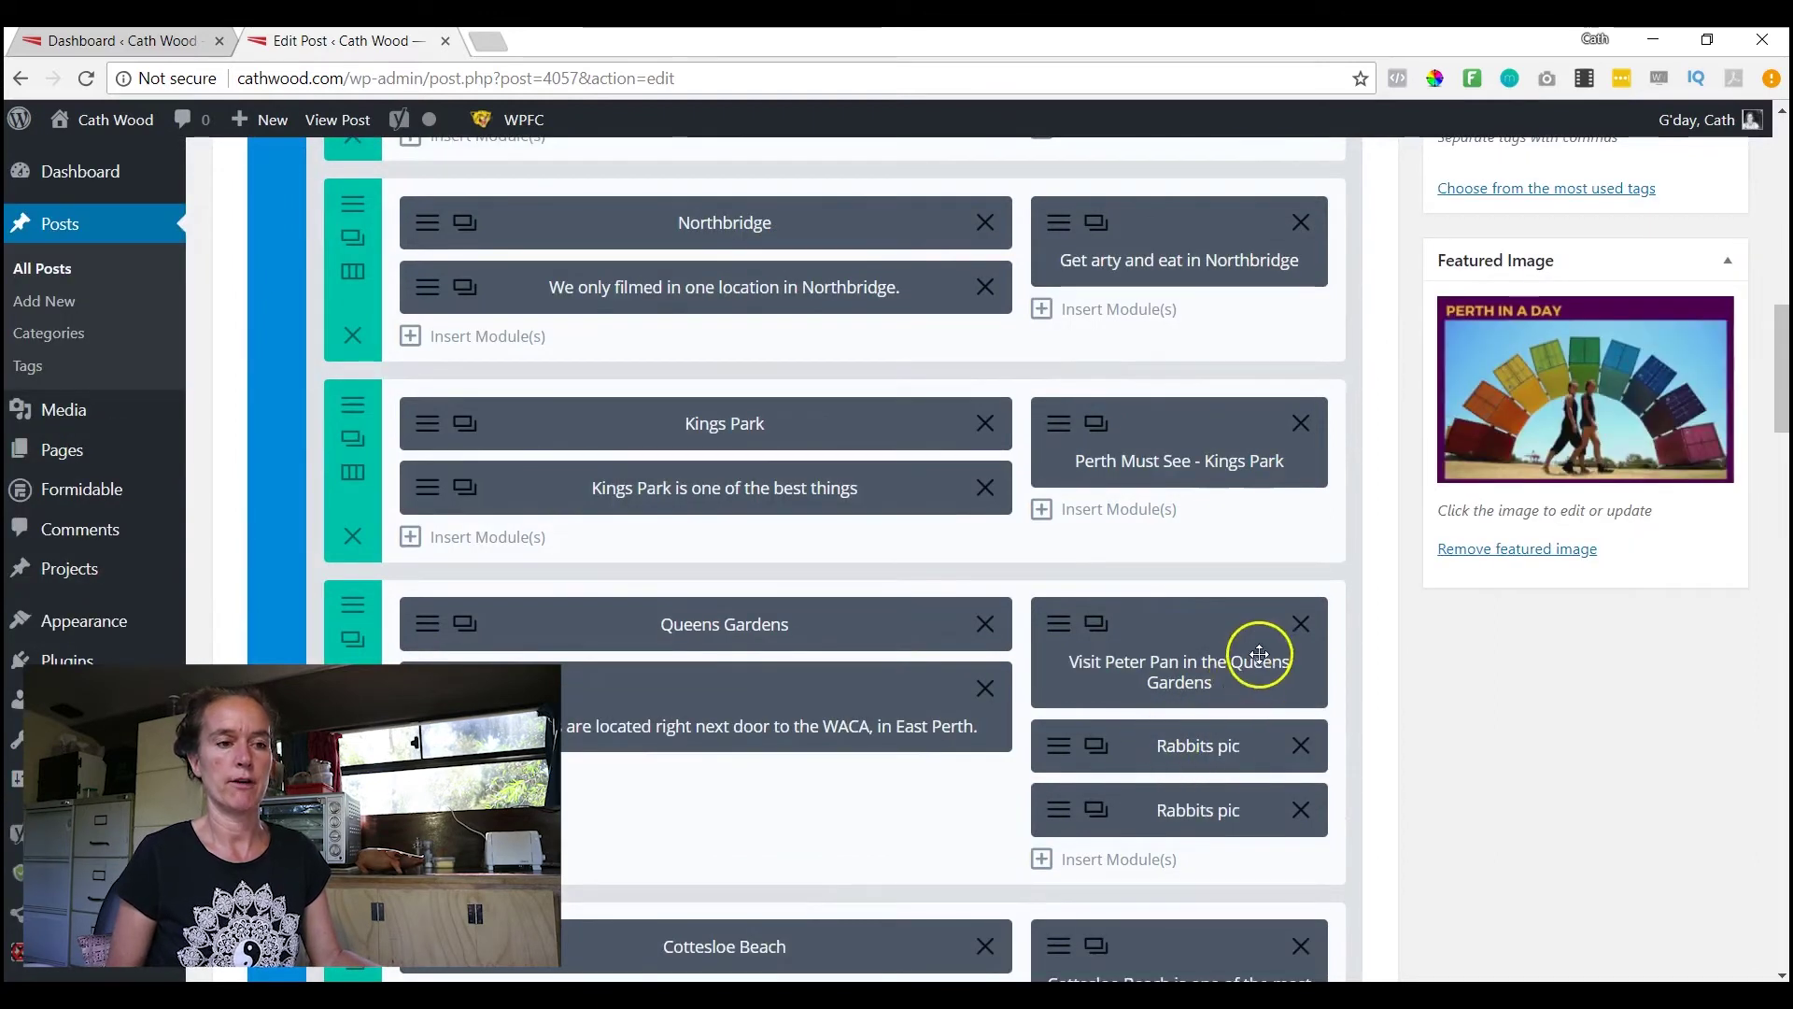
{"action": "scroll", "coordinate": [1129, 763], "scroll_direction": "up", "scroll_amount": 11}
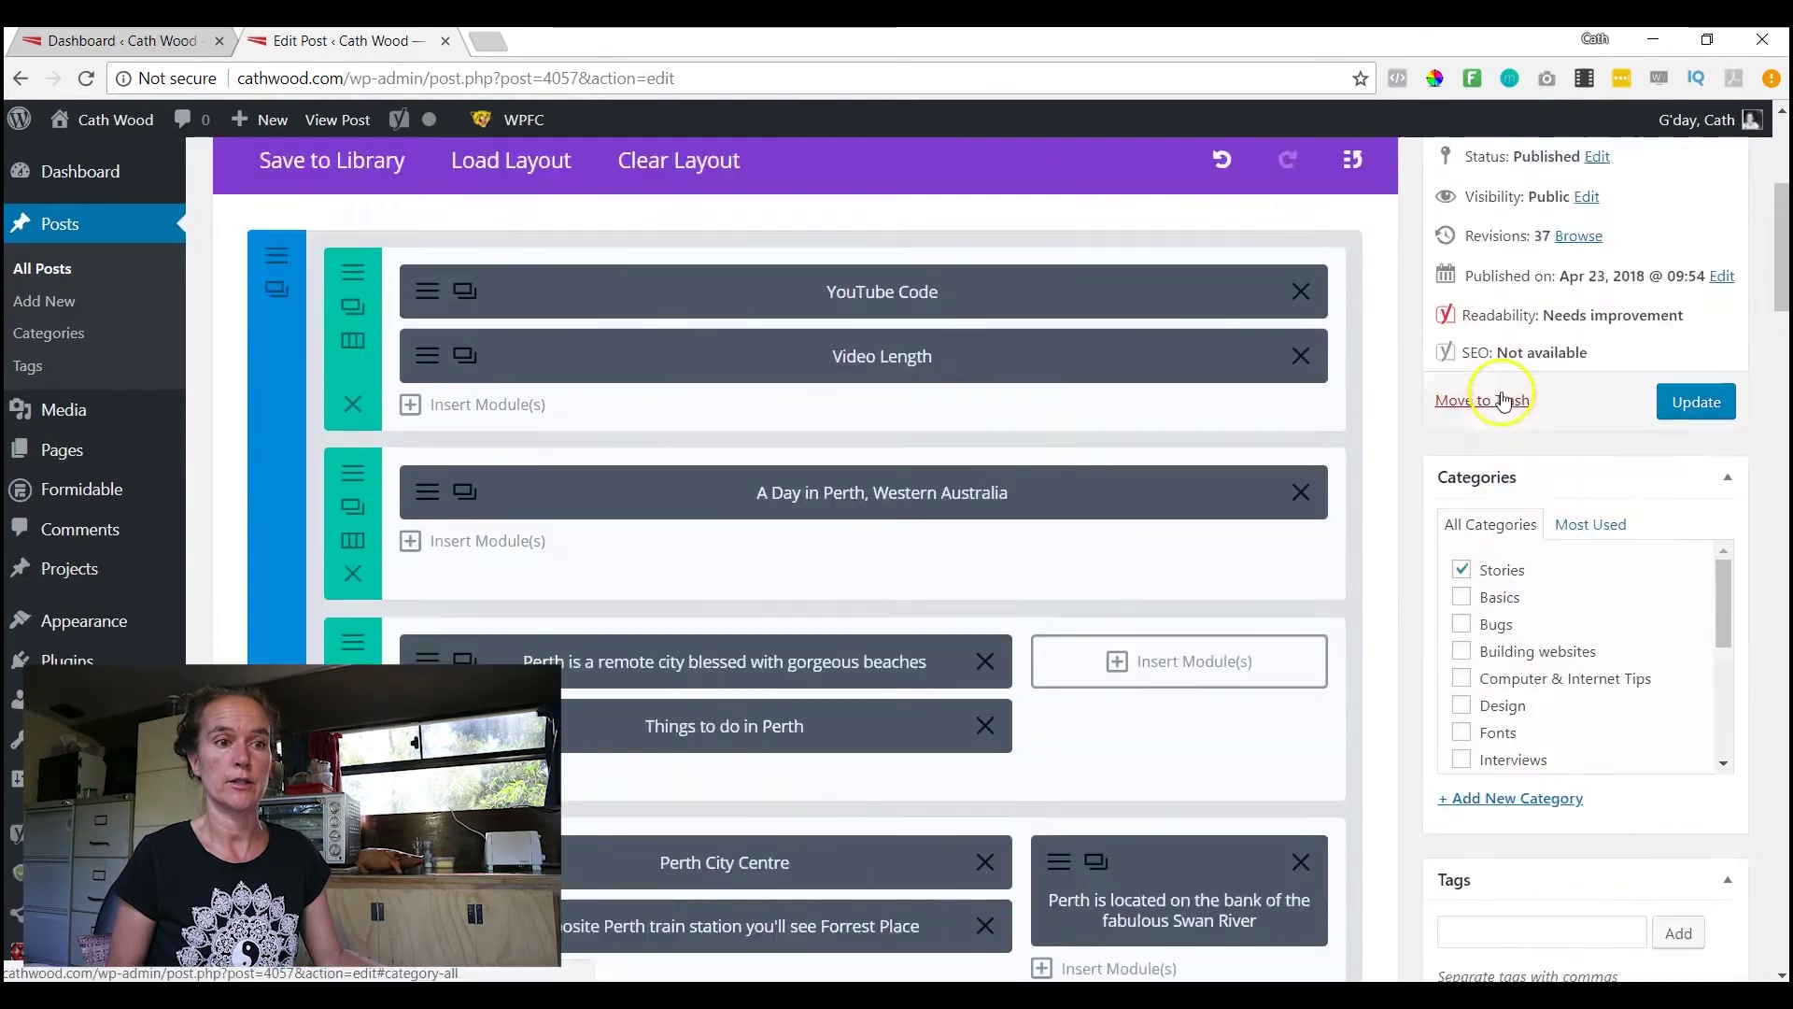
{"action": "left_click", "coordinate": [1670, 334]}
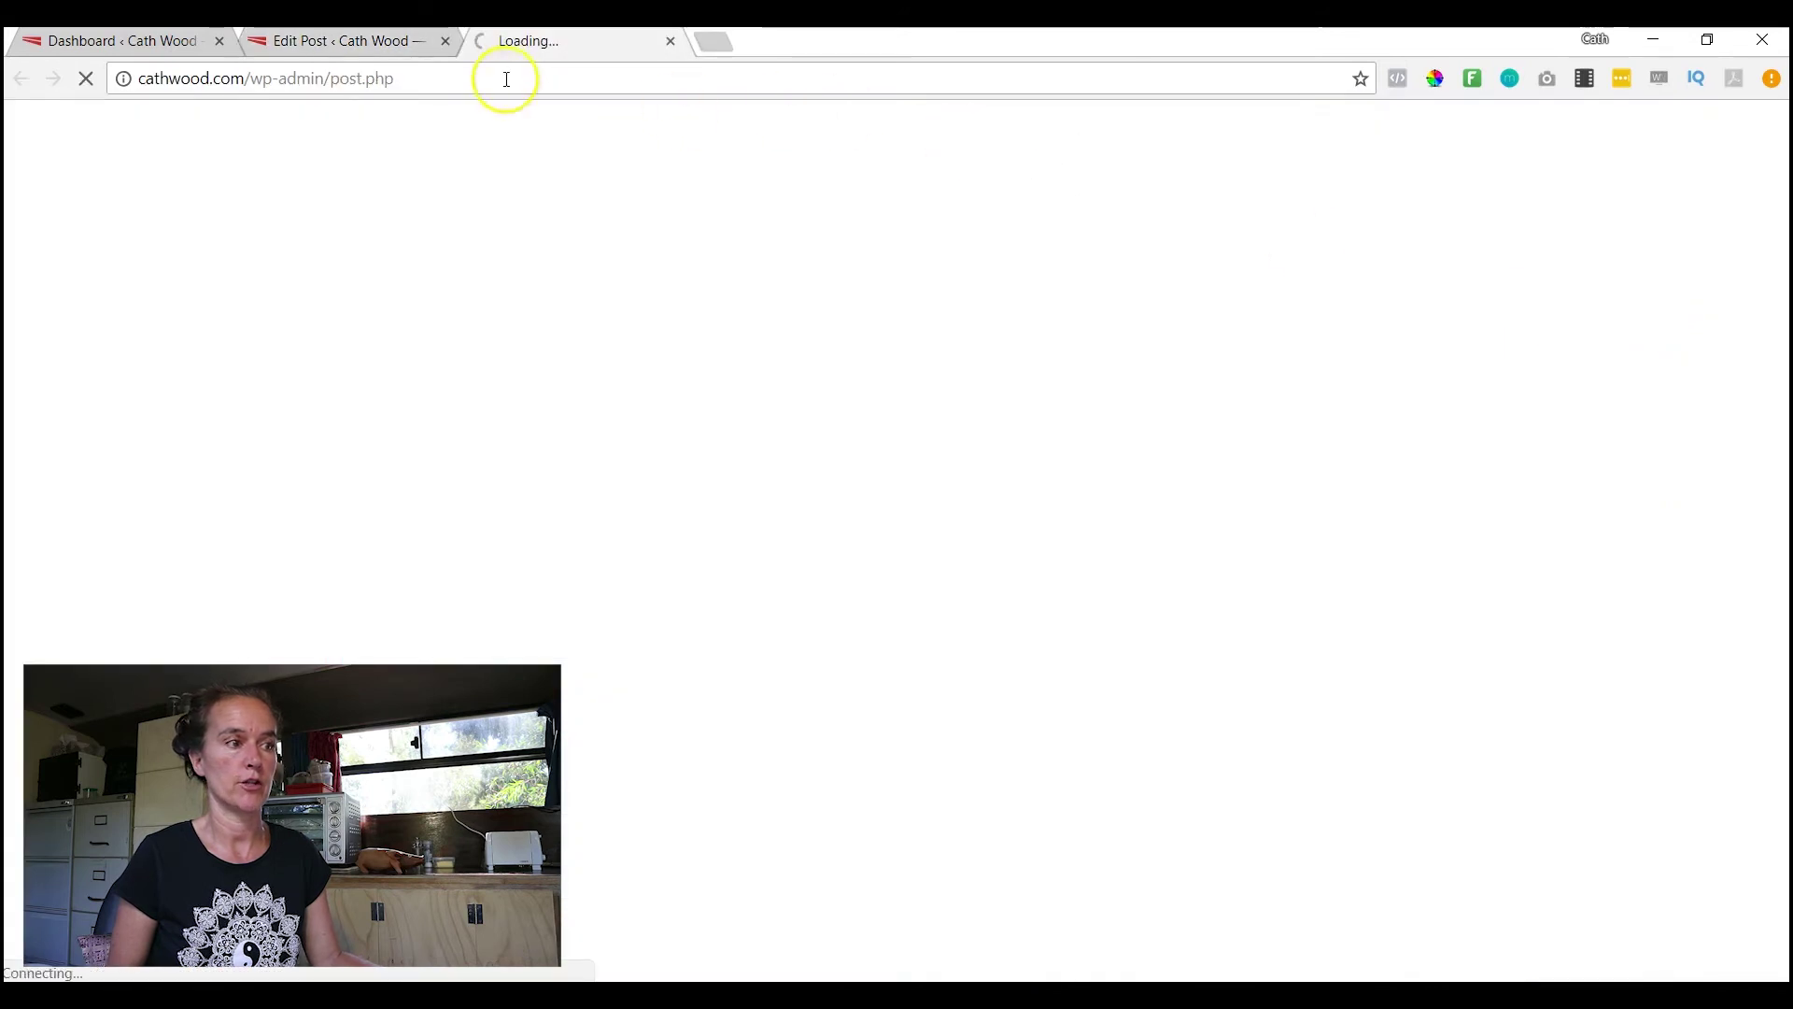
{"action": "scroll", "coordinate": [204, 472], "scroll_direction": "down", "scroll_amount": 8}
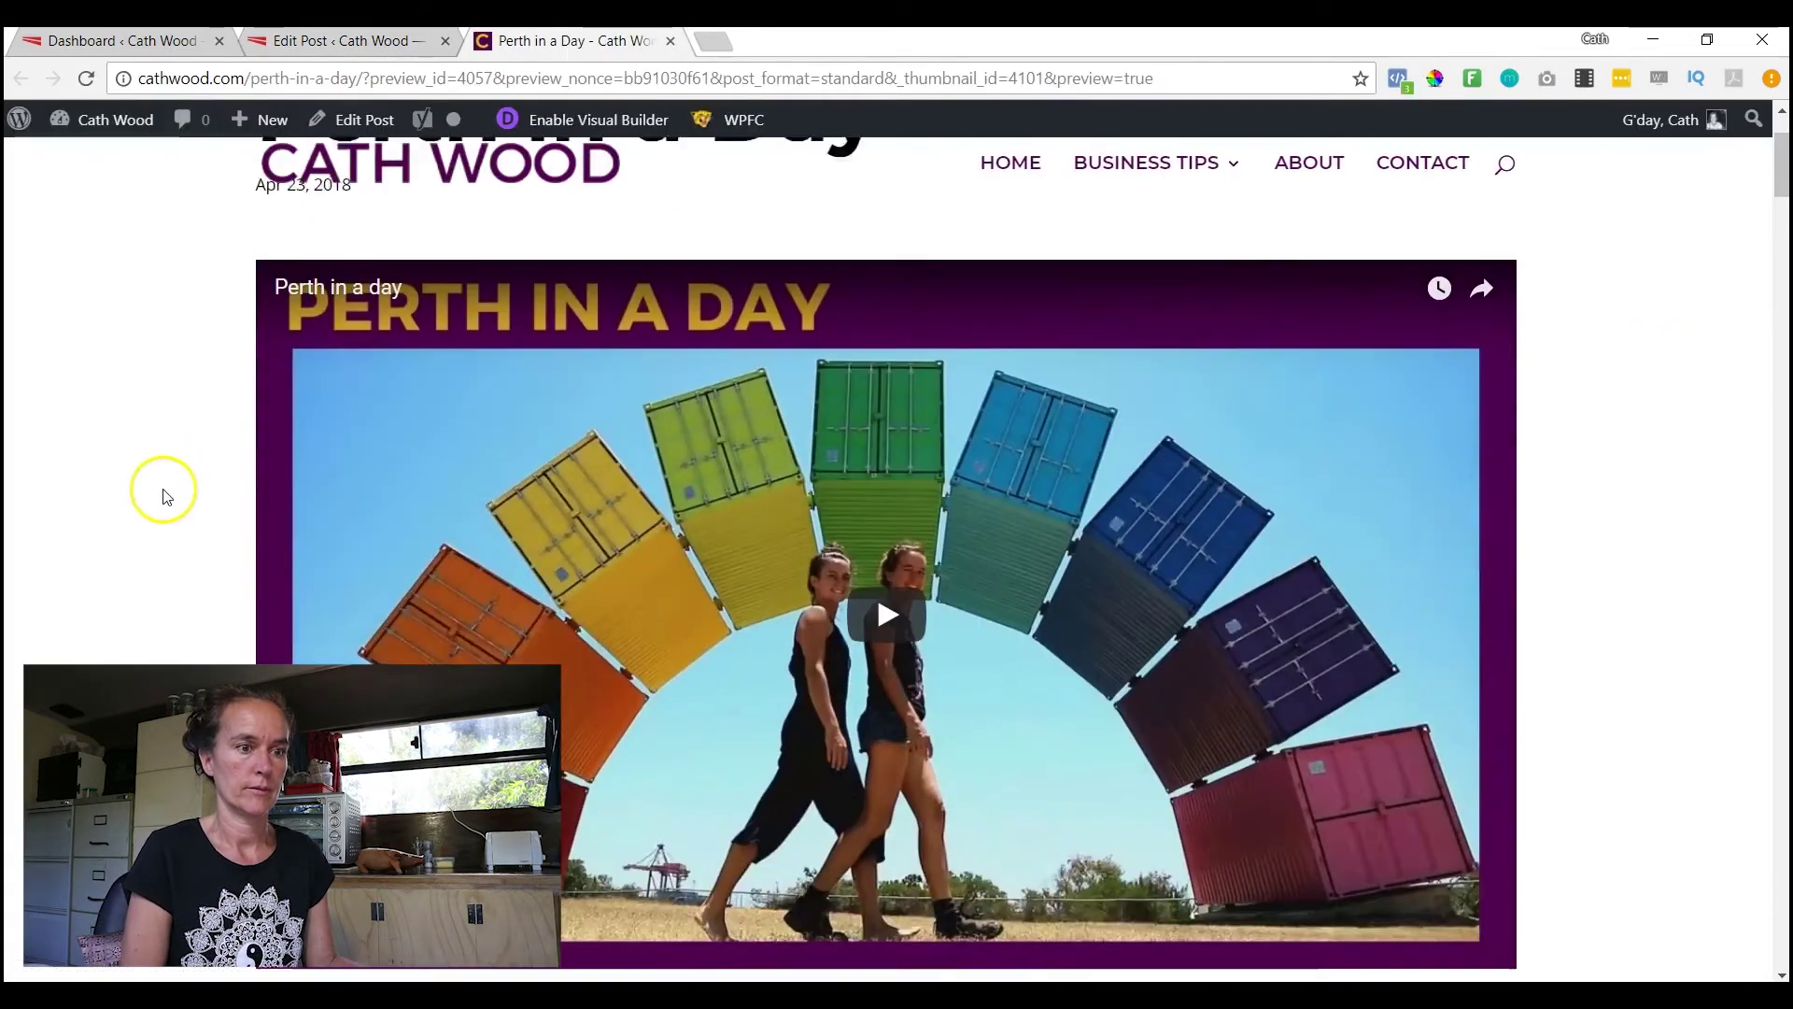
{"action": "scroll", "coordinate": [91, 537], "scroll_direction": "down", "scroll_amount": 20}
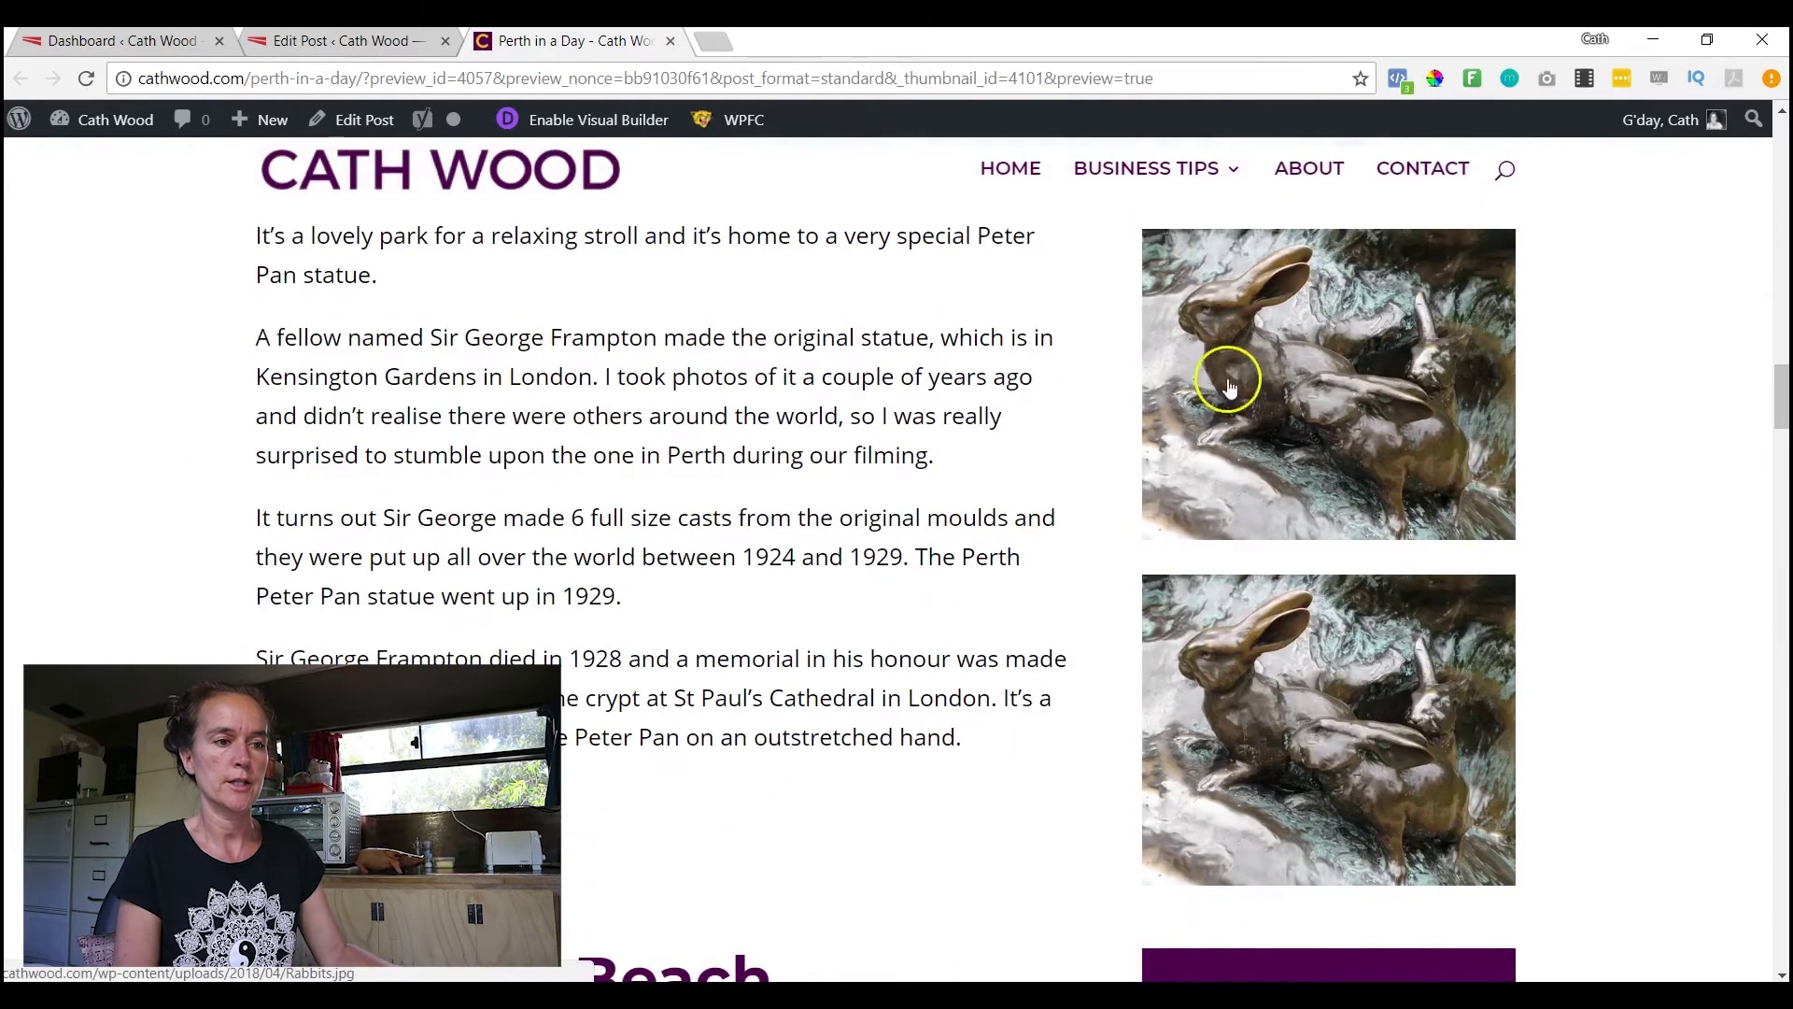
Inspect the upper rabbit image's alt attribute in DevTools, then inspect the lower rabbit image's empty alt
{"action": "right_click", "coordinate": [1273, 423]}
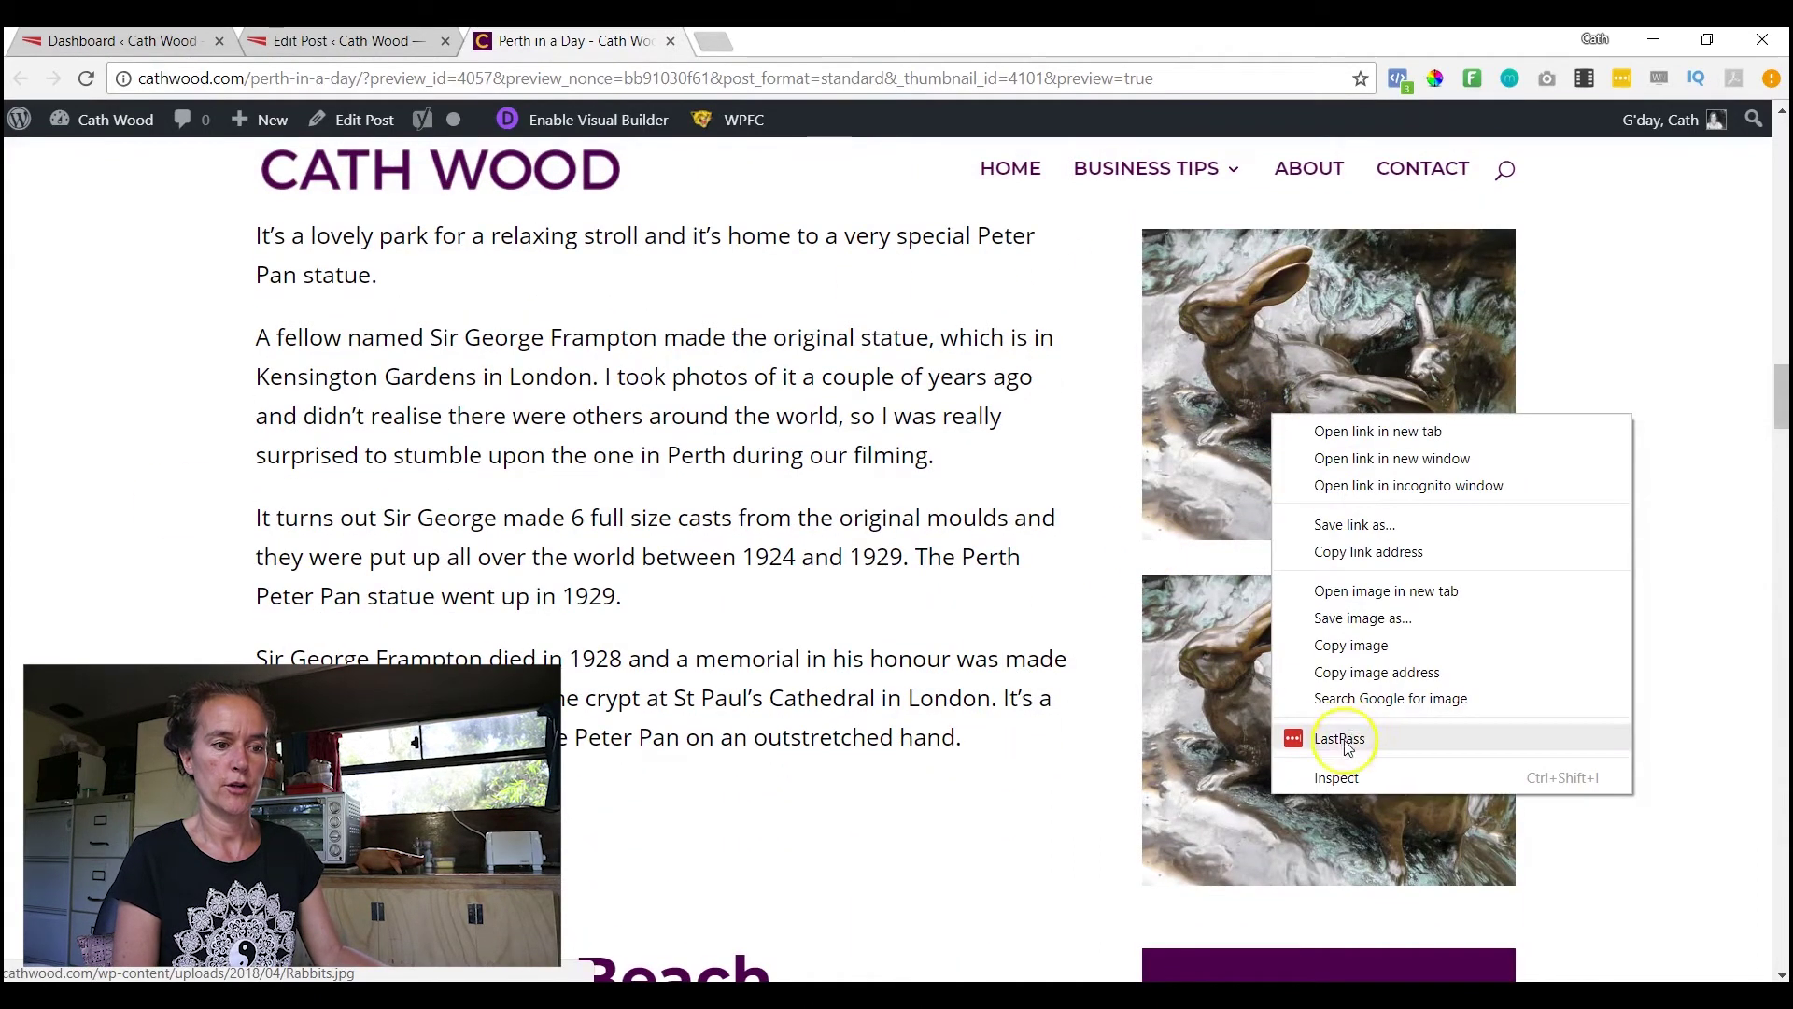
{"action": "left_click", "coordinate": [1308, 777]}
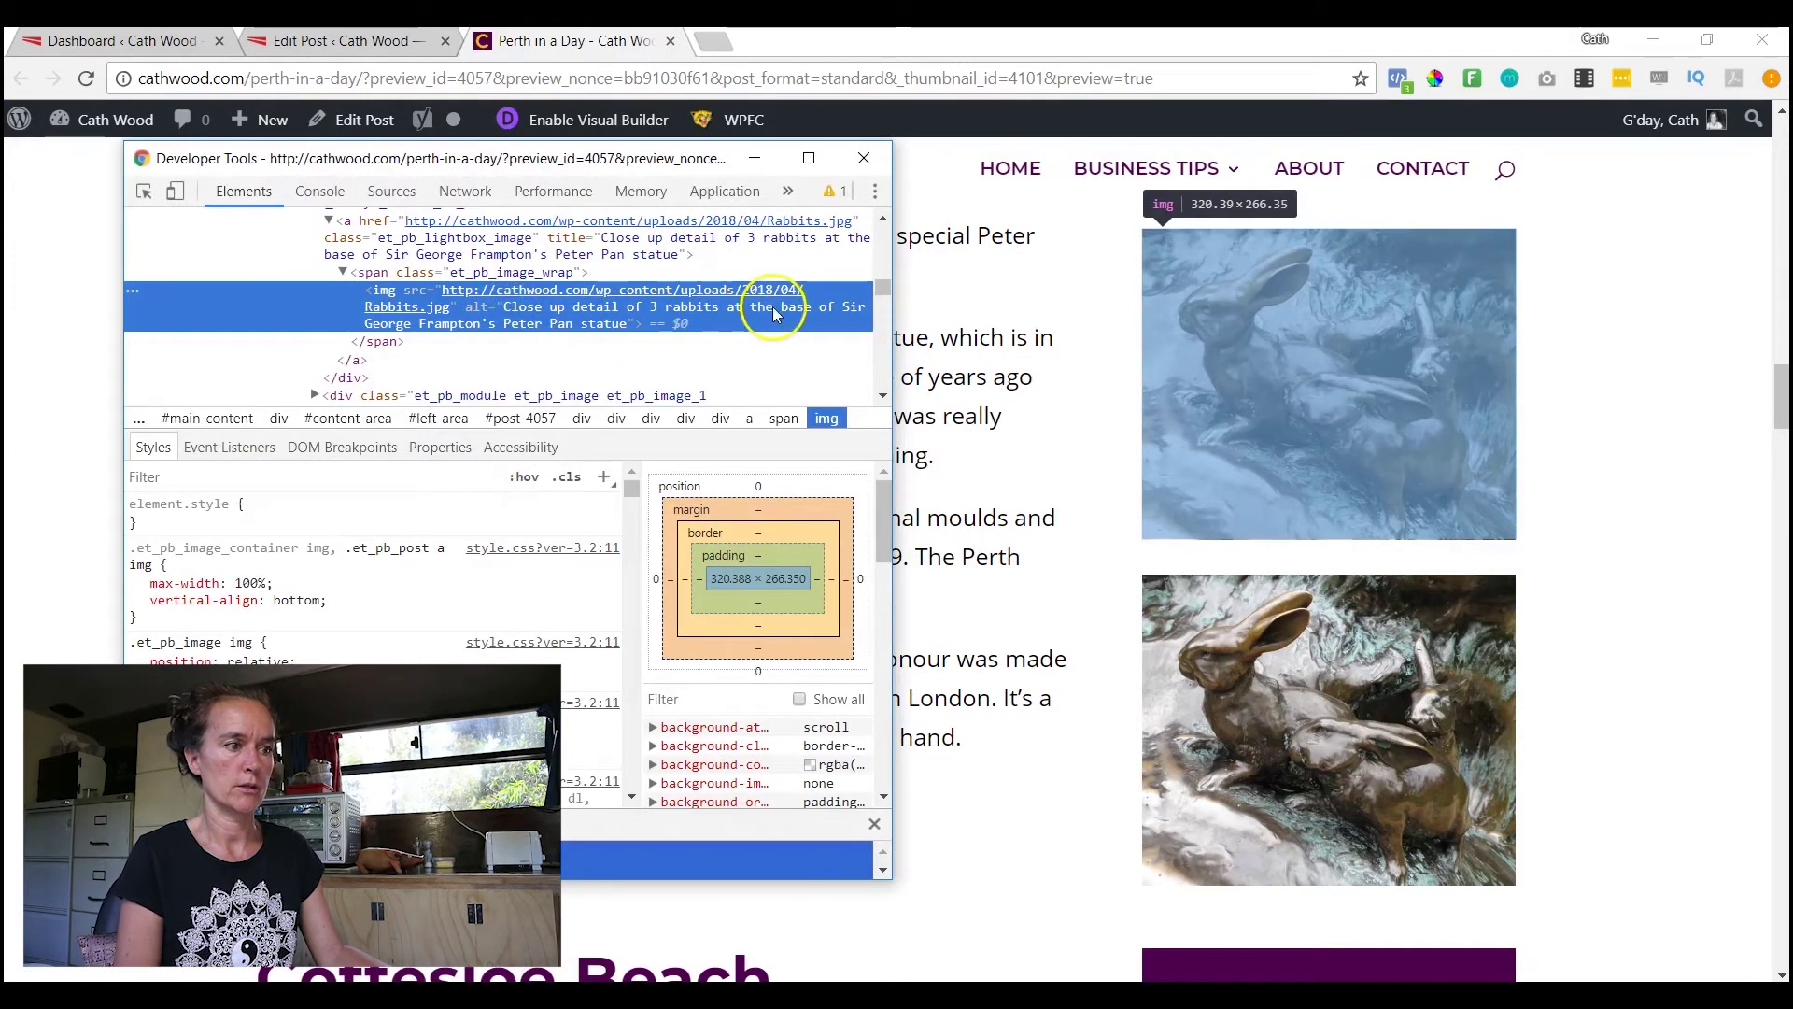
{"action": "left_click", "coordinate": [864, 158]}
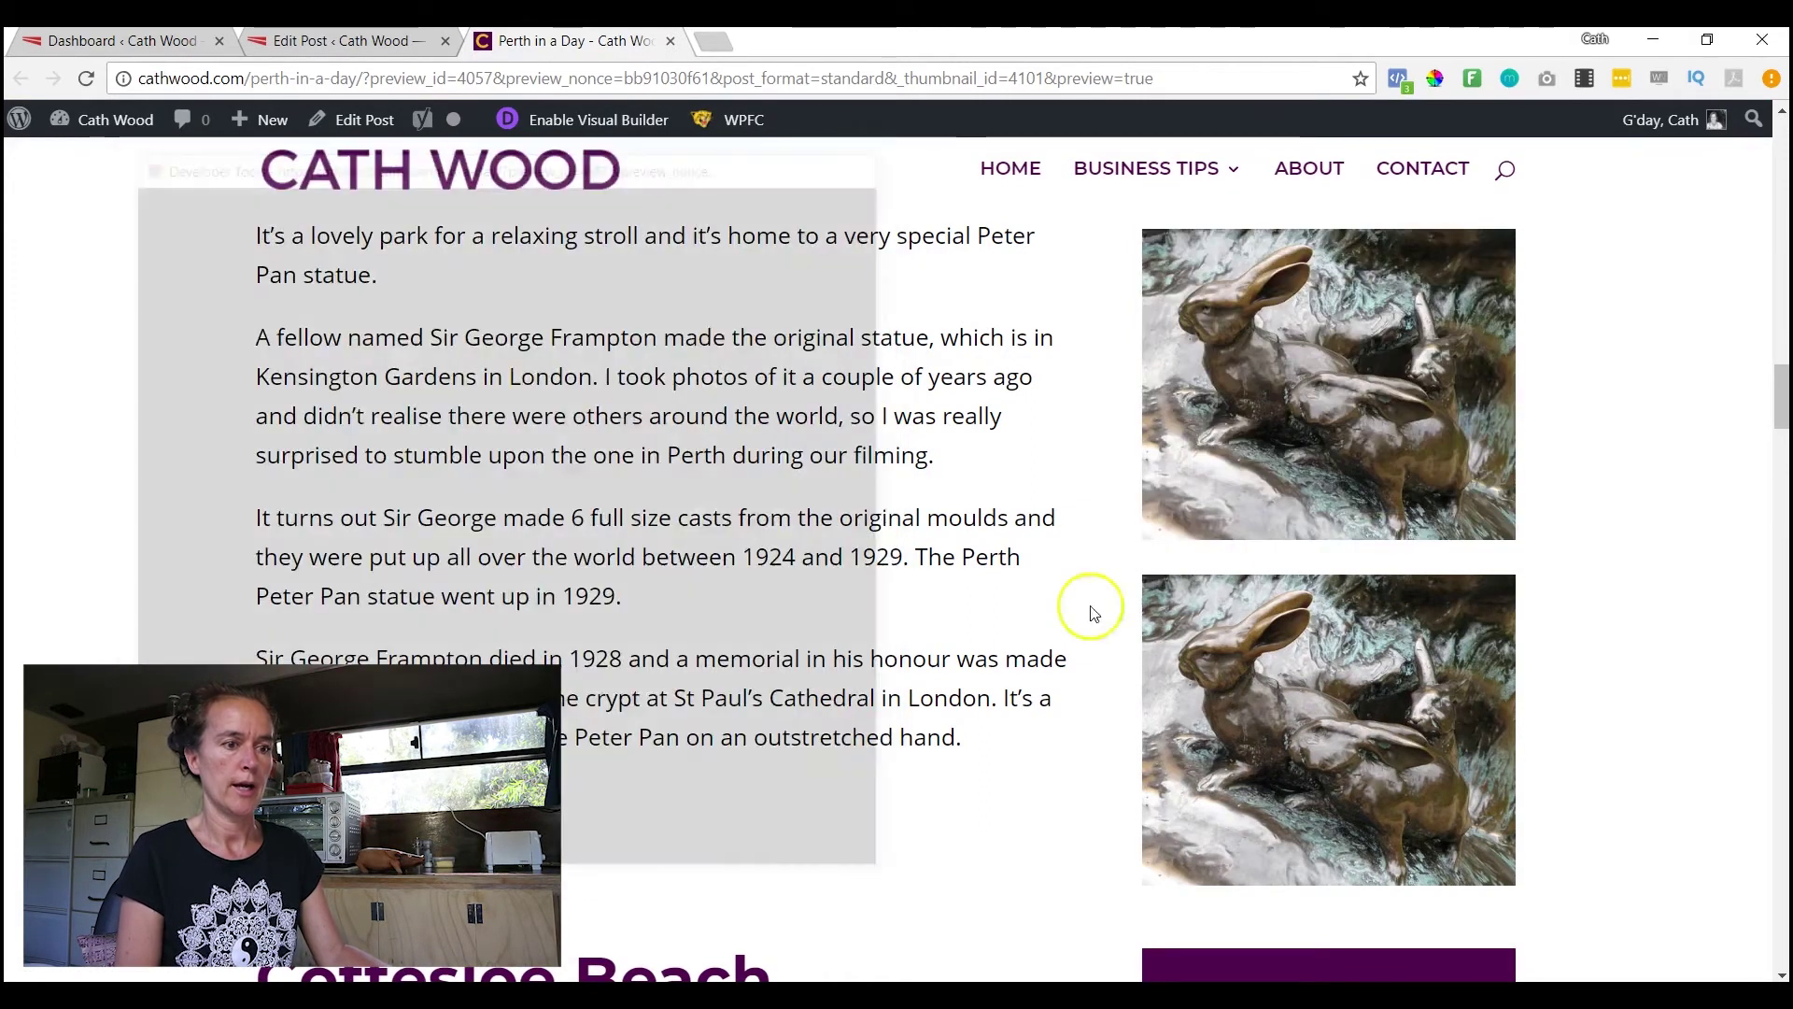
{"action": "right_click", "coordinate": [1317, 735]}
{"action": "left_click", "coordinate": [1380, 717]}
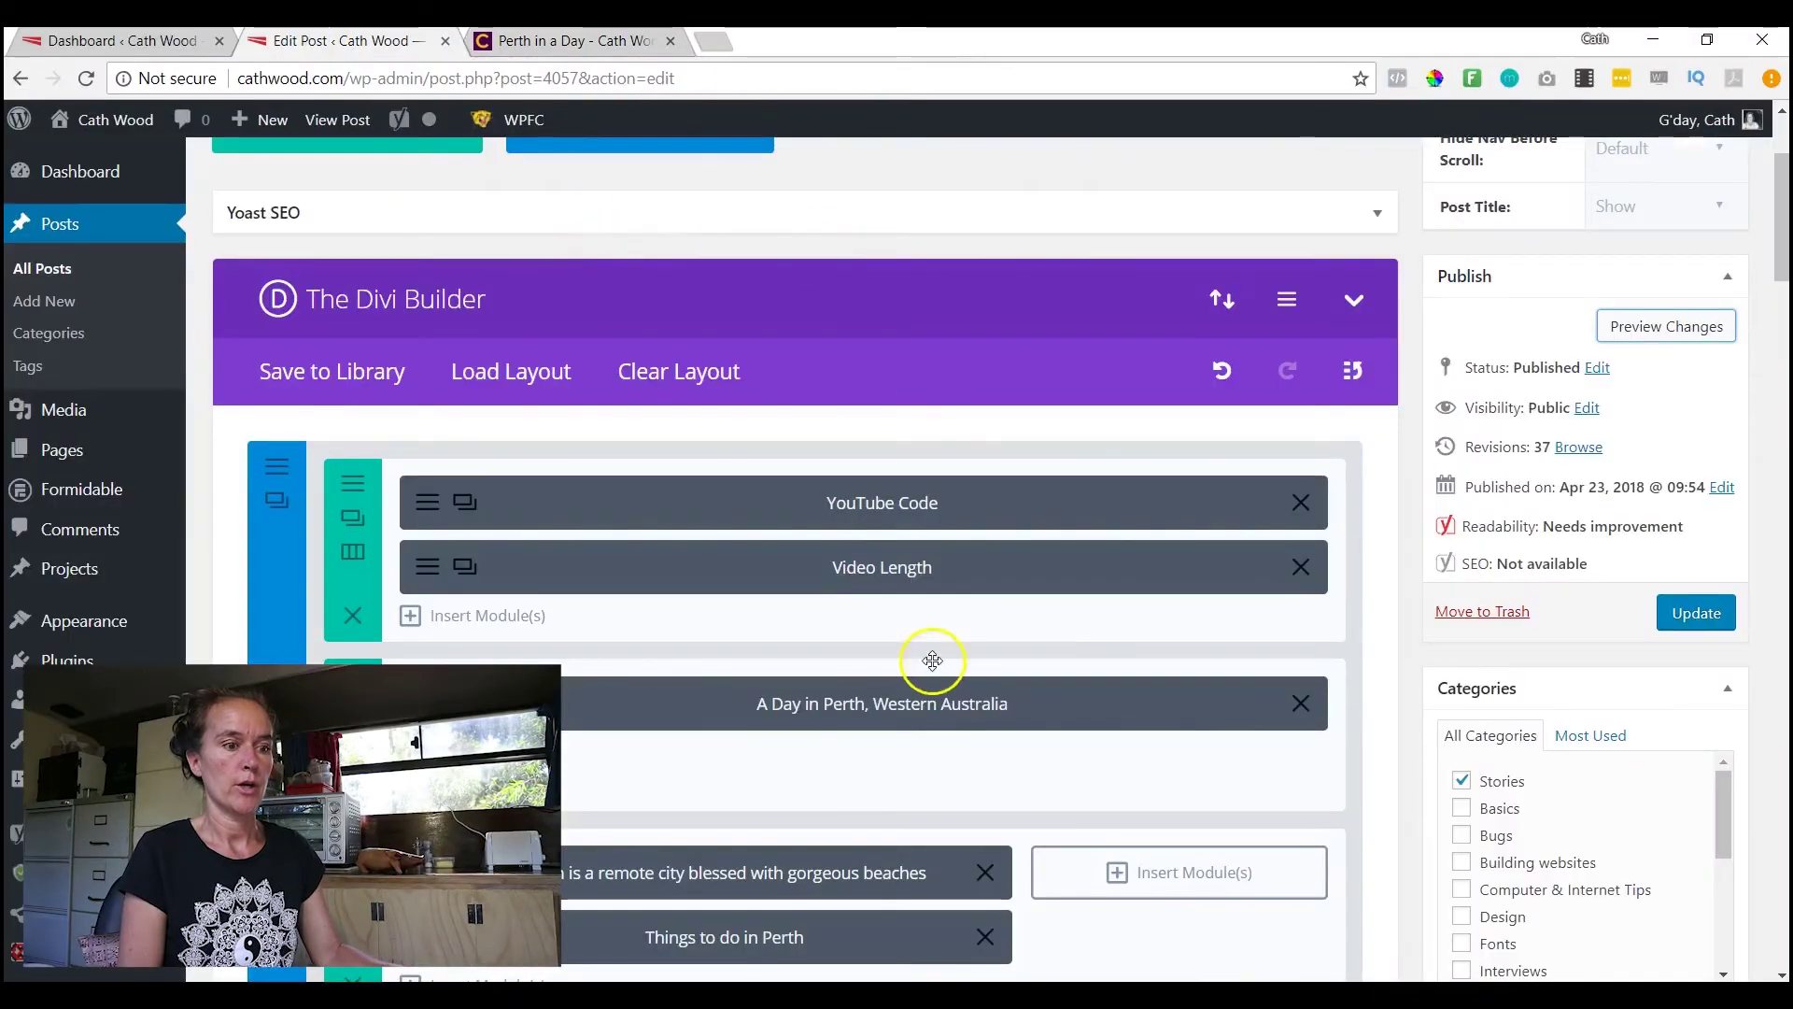
Return to the Edit Post tab showing the post's Divi Builder layout
{"action": "scroll", "coordinate": [932, 661], "scroll_direction": "down", "scroll_amount": 11}
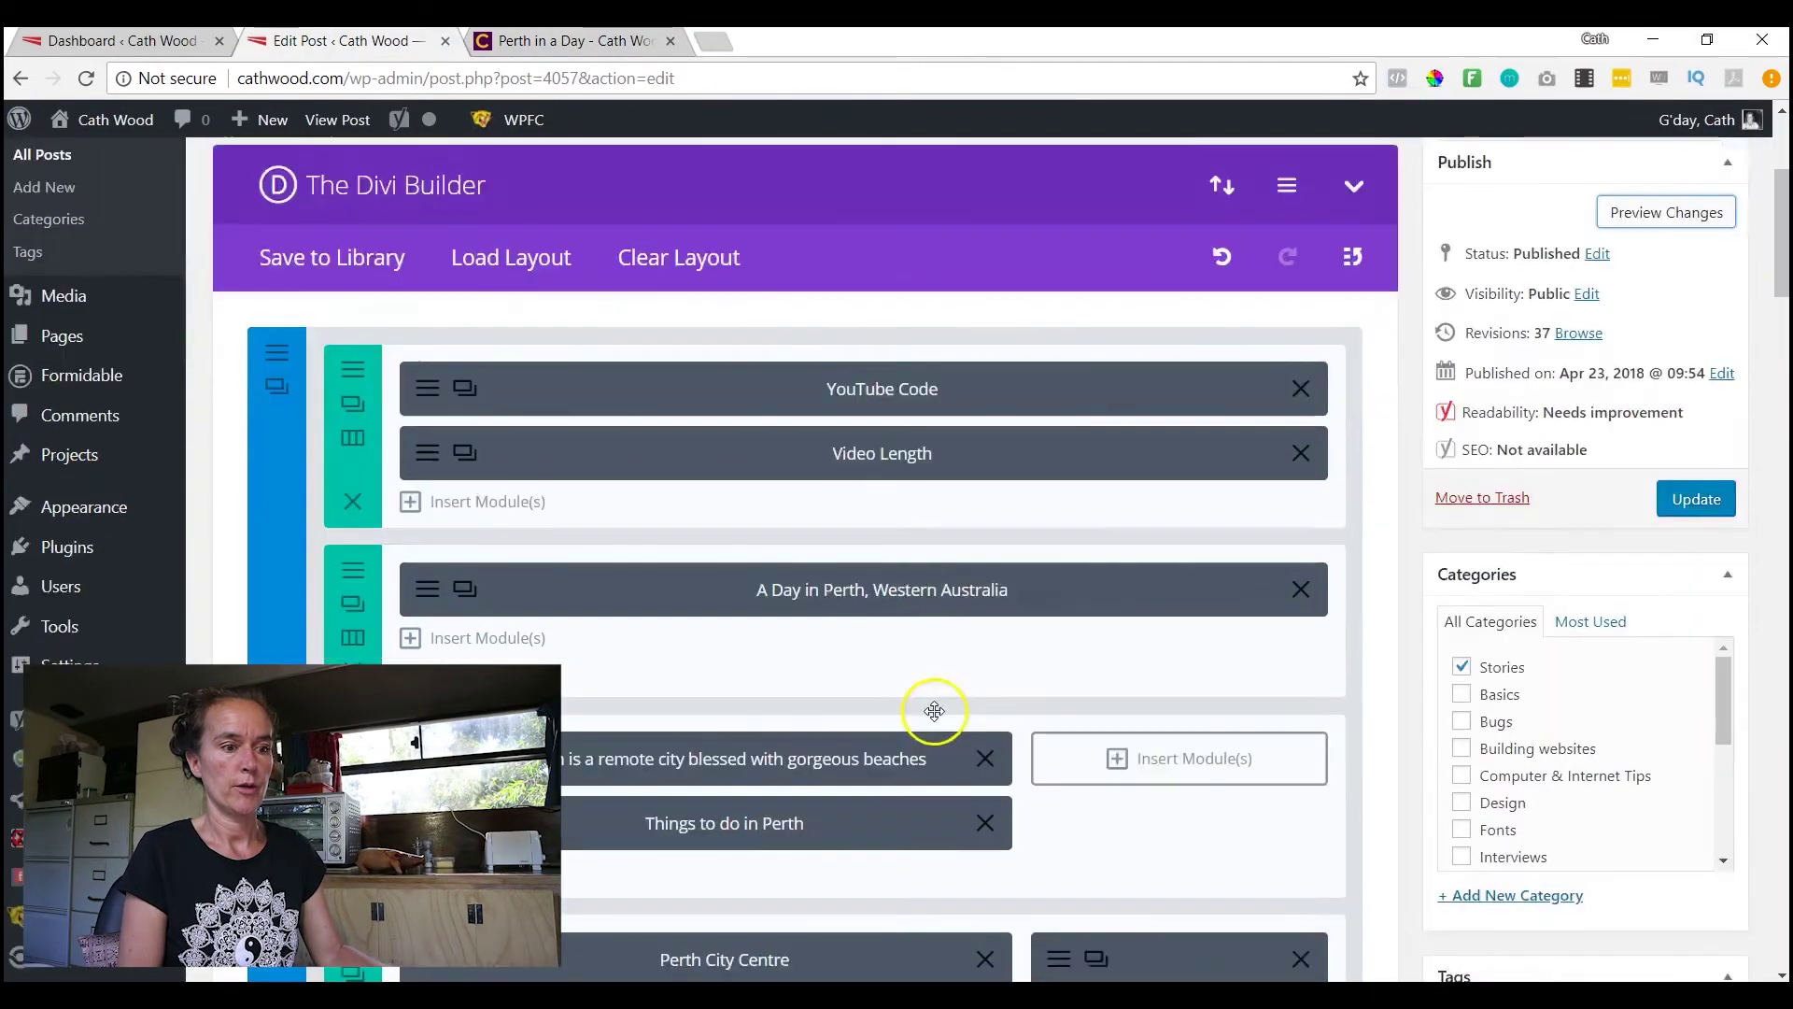
Open the second Rabbits pic module's settings and view Rabbits.jpg's stored alt text in the media library
{"action": "scroll", "coordinate": [1051, 700], "scroll_direction": "down", "scroll_amount": 1}
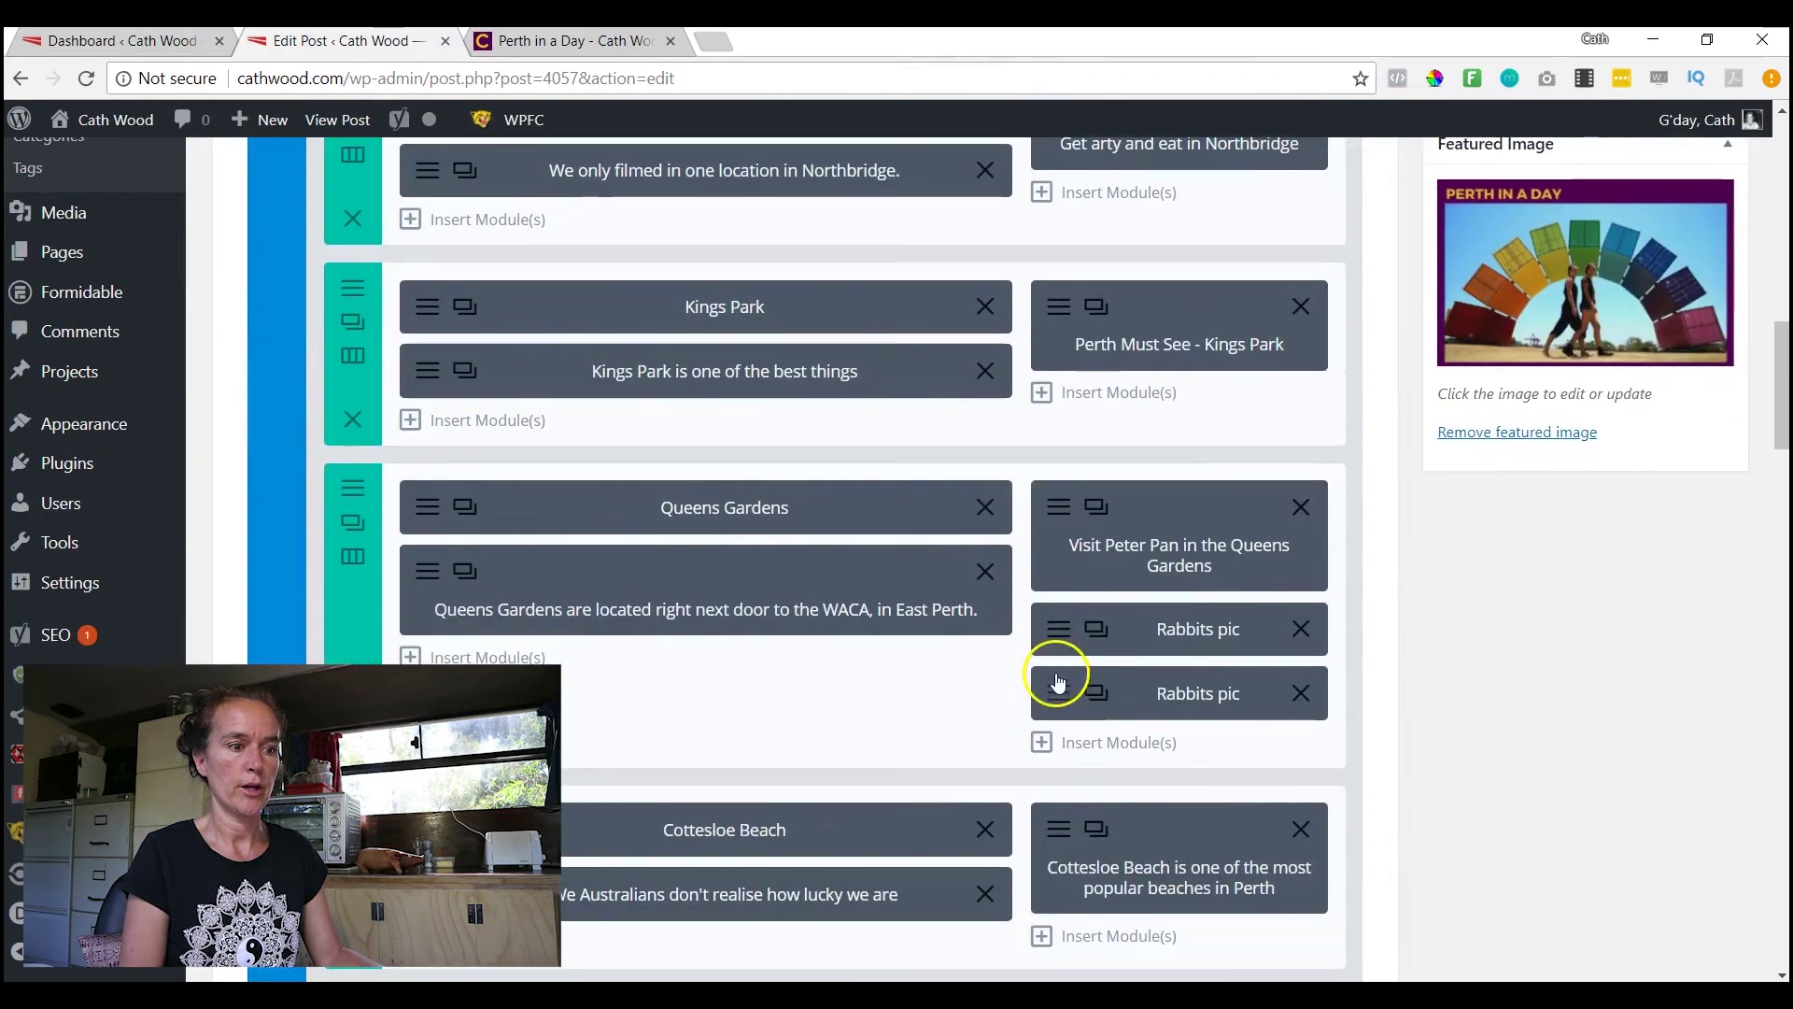
{"action": "left_click", "coordinate": [1056, 626]}
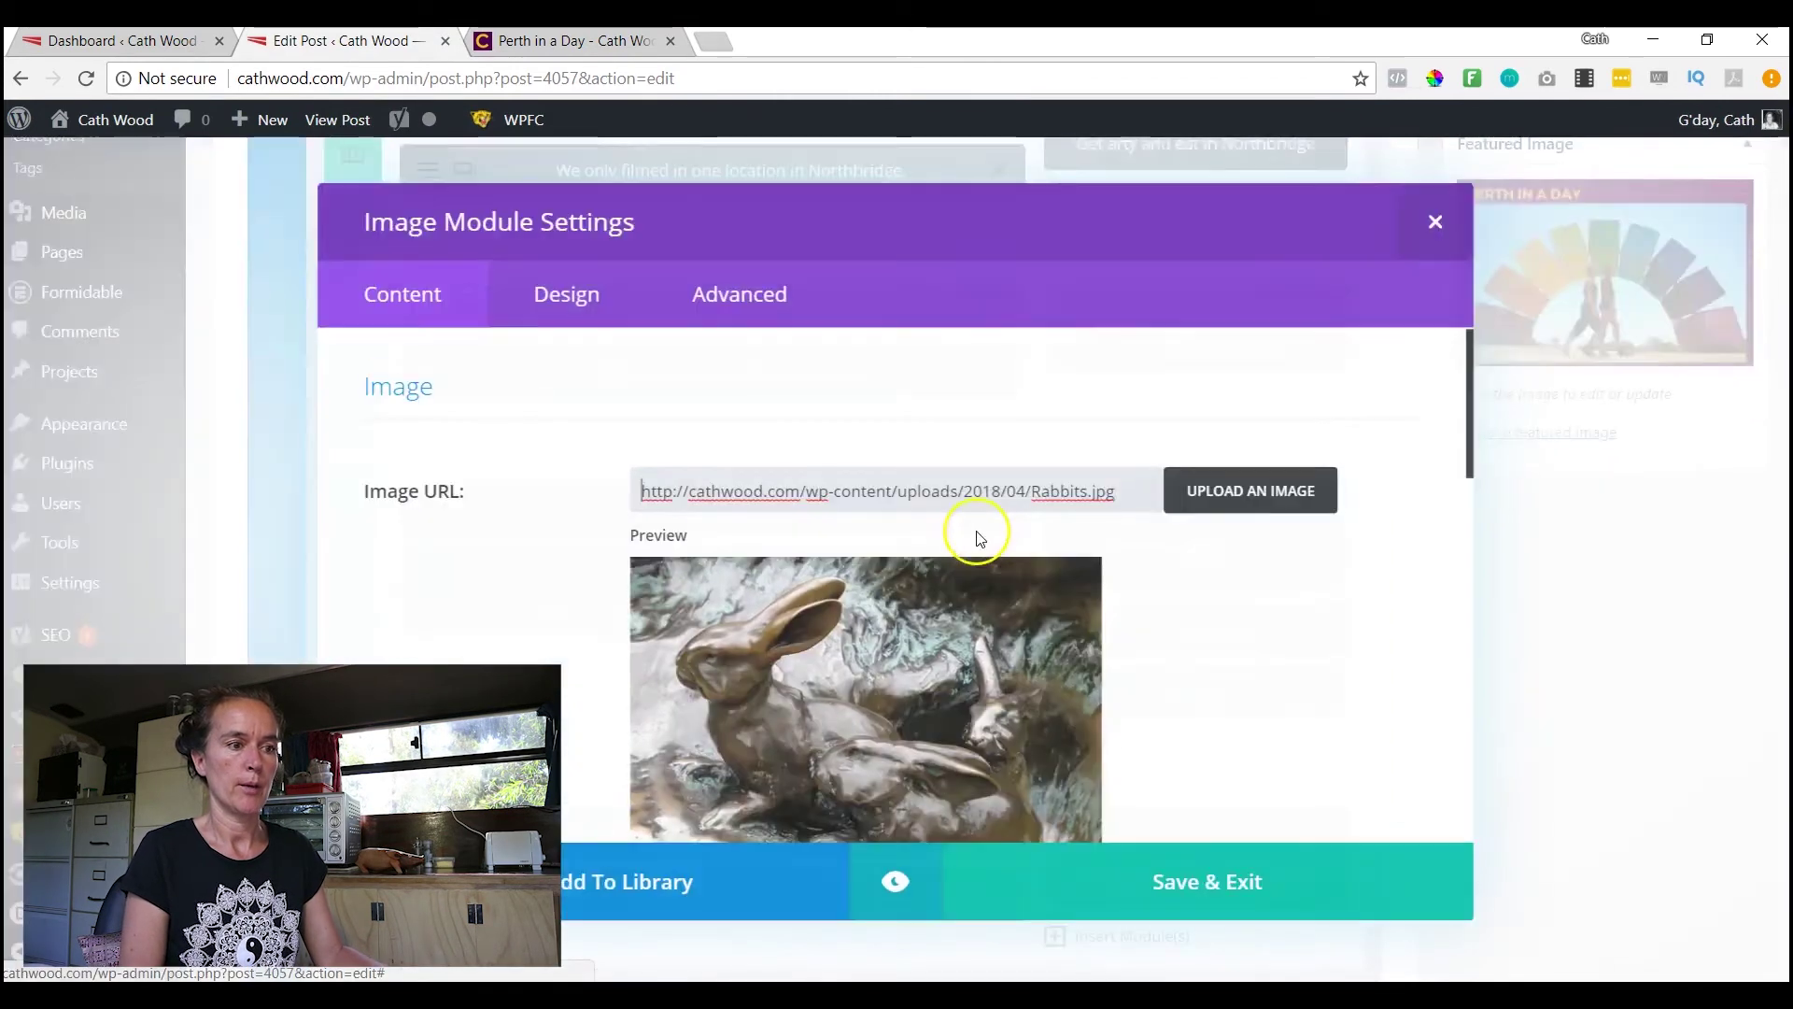
{"action": "left_click", "coordinate": [1203, 488]}
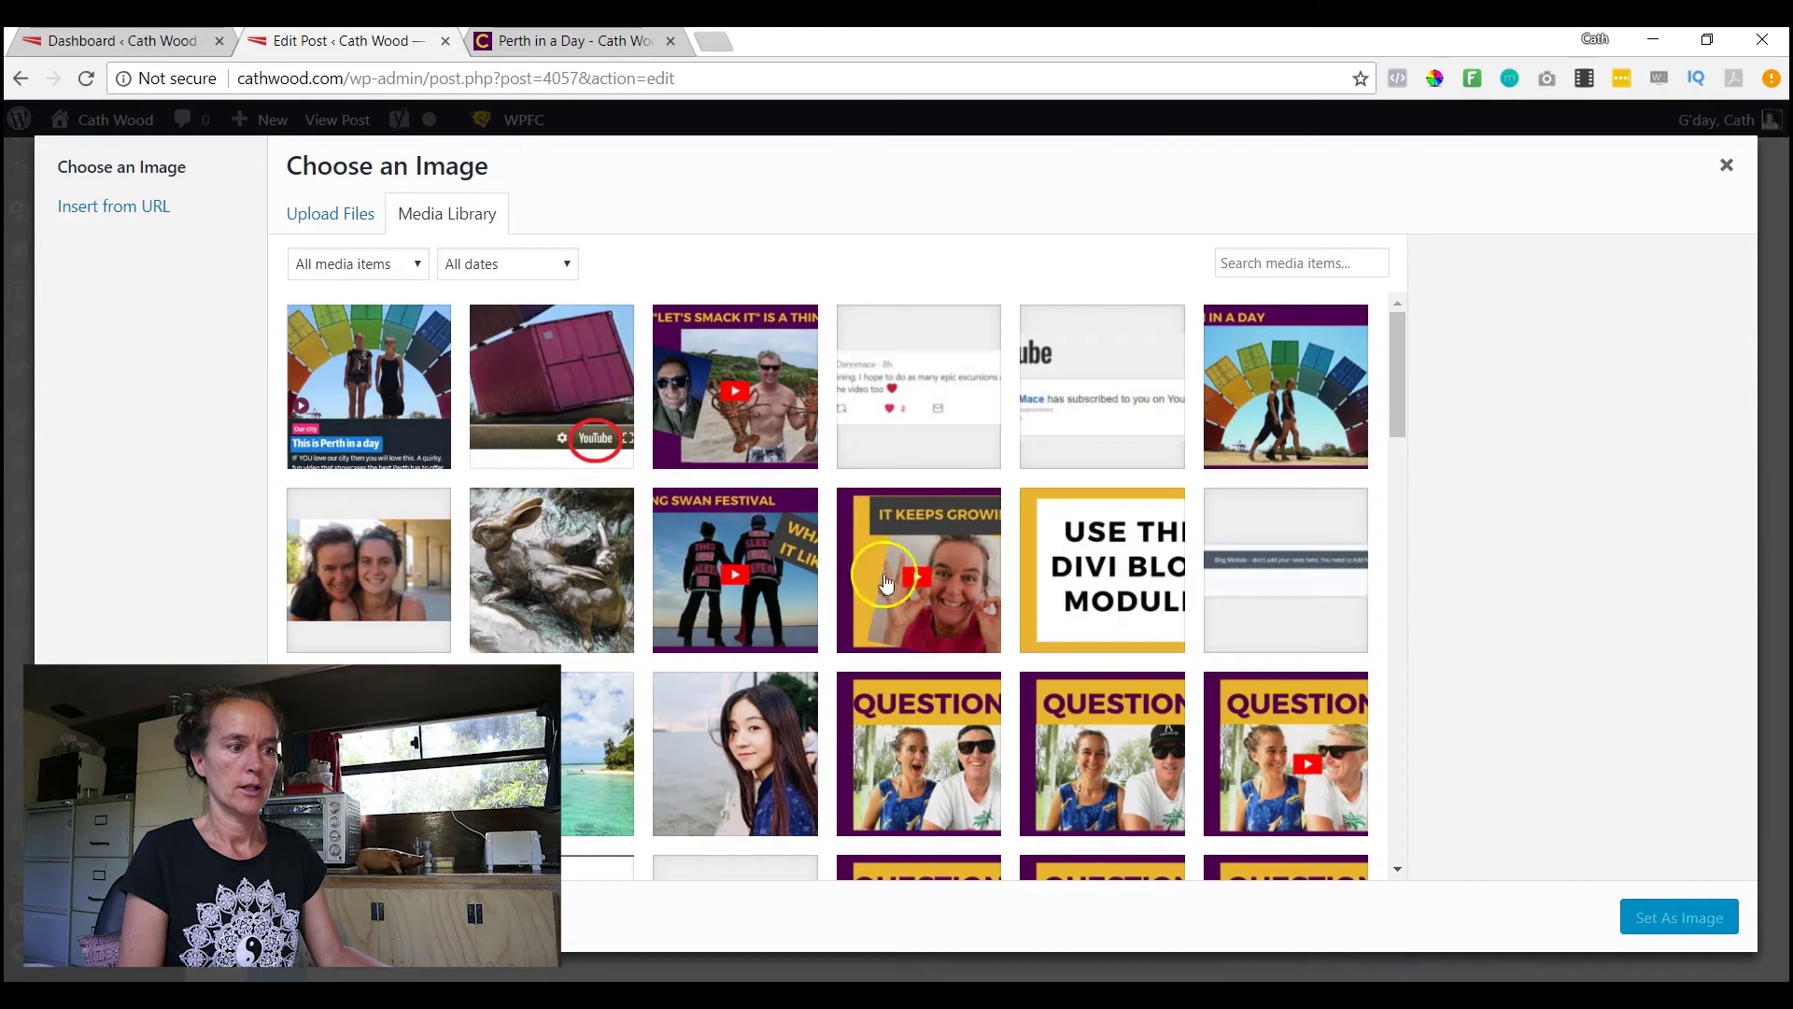
{"action": "left_click", "coordinate": [584, 573]}
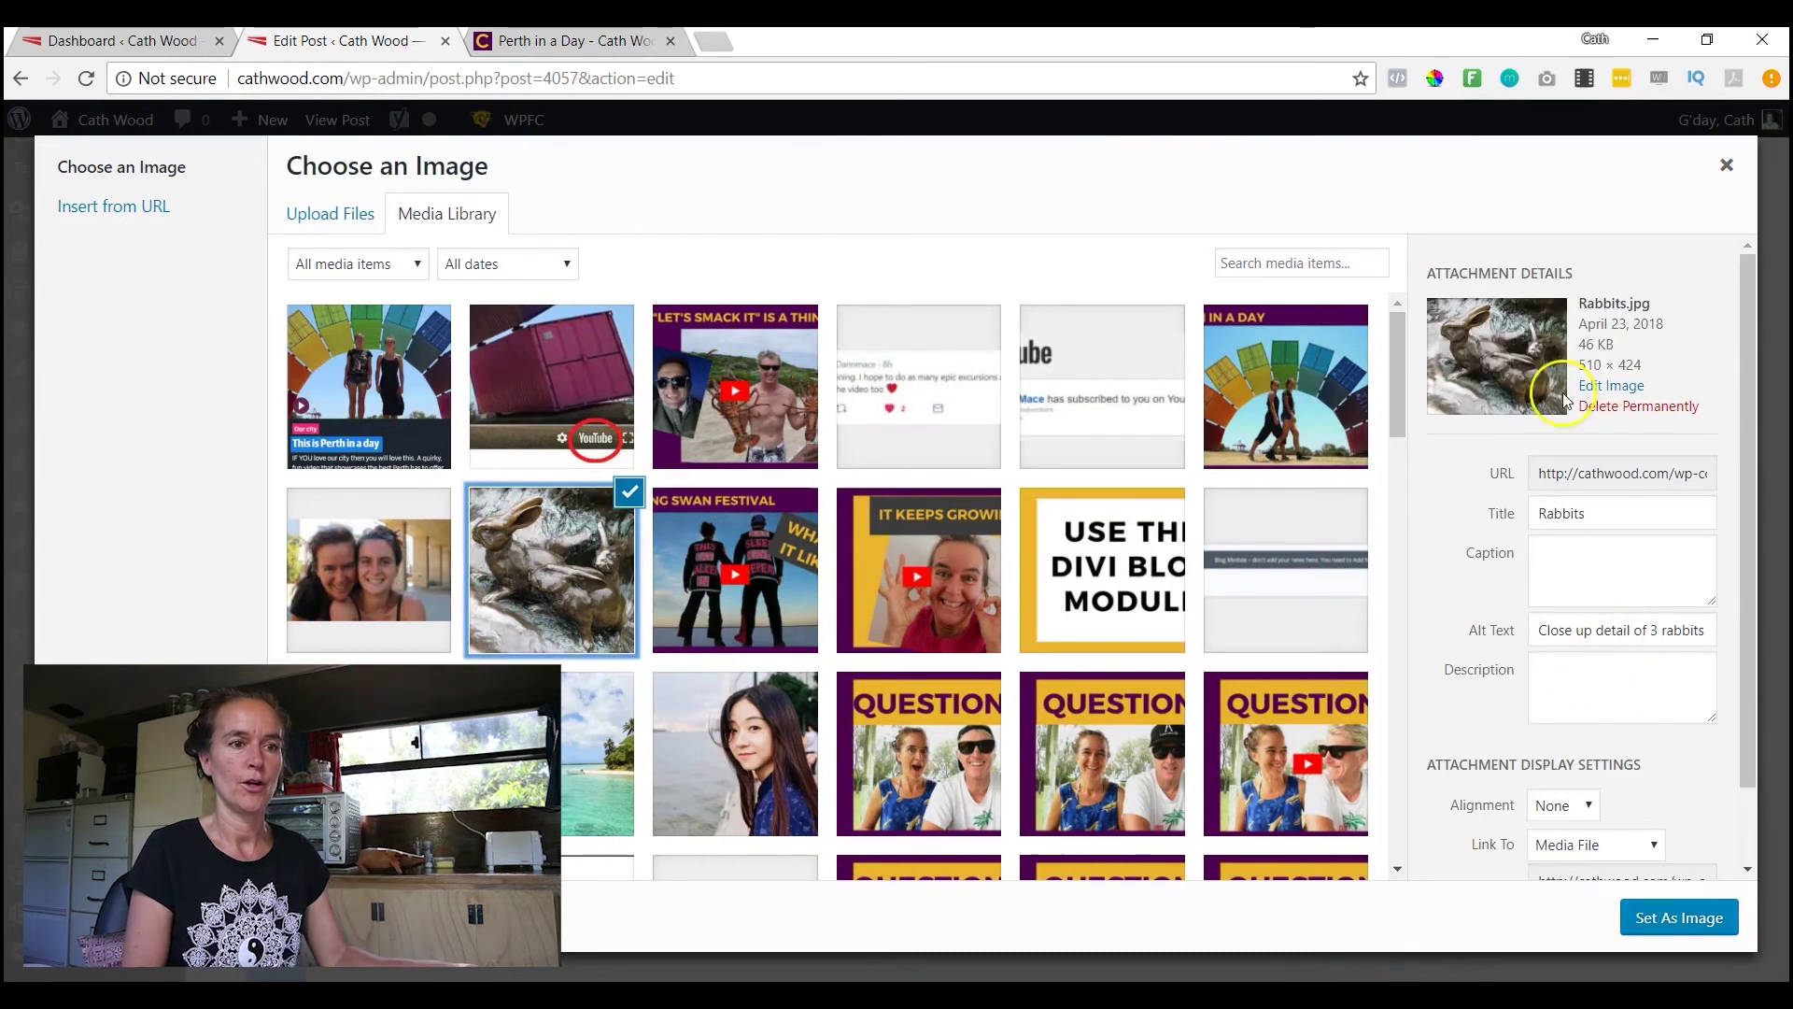
{"action": "left_click", "coordinate": [1726, 167]}
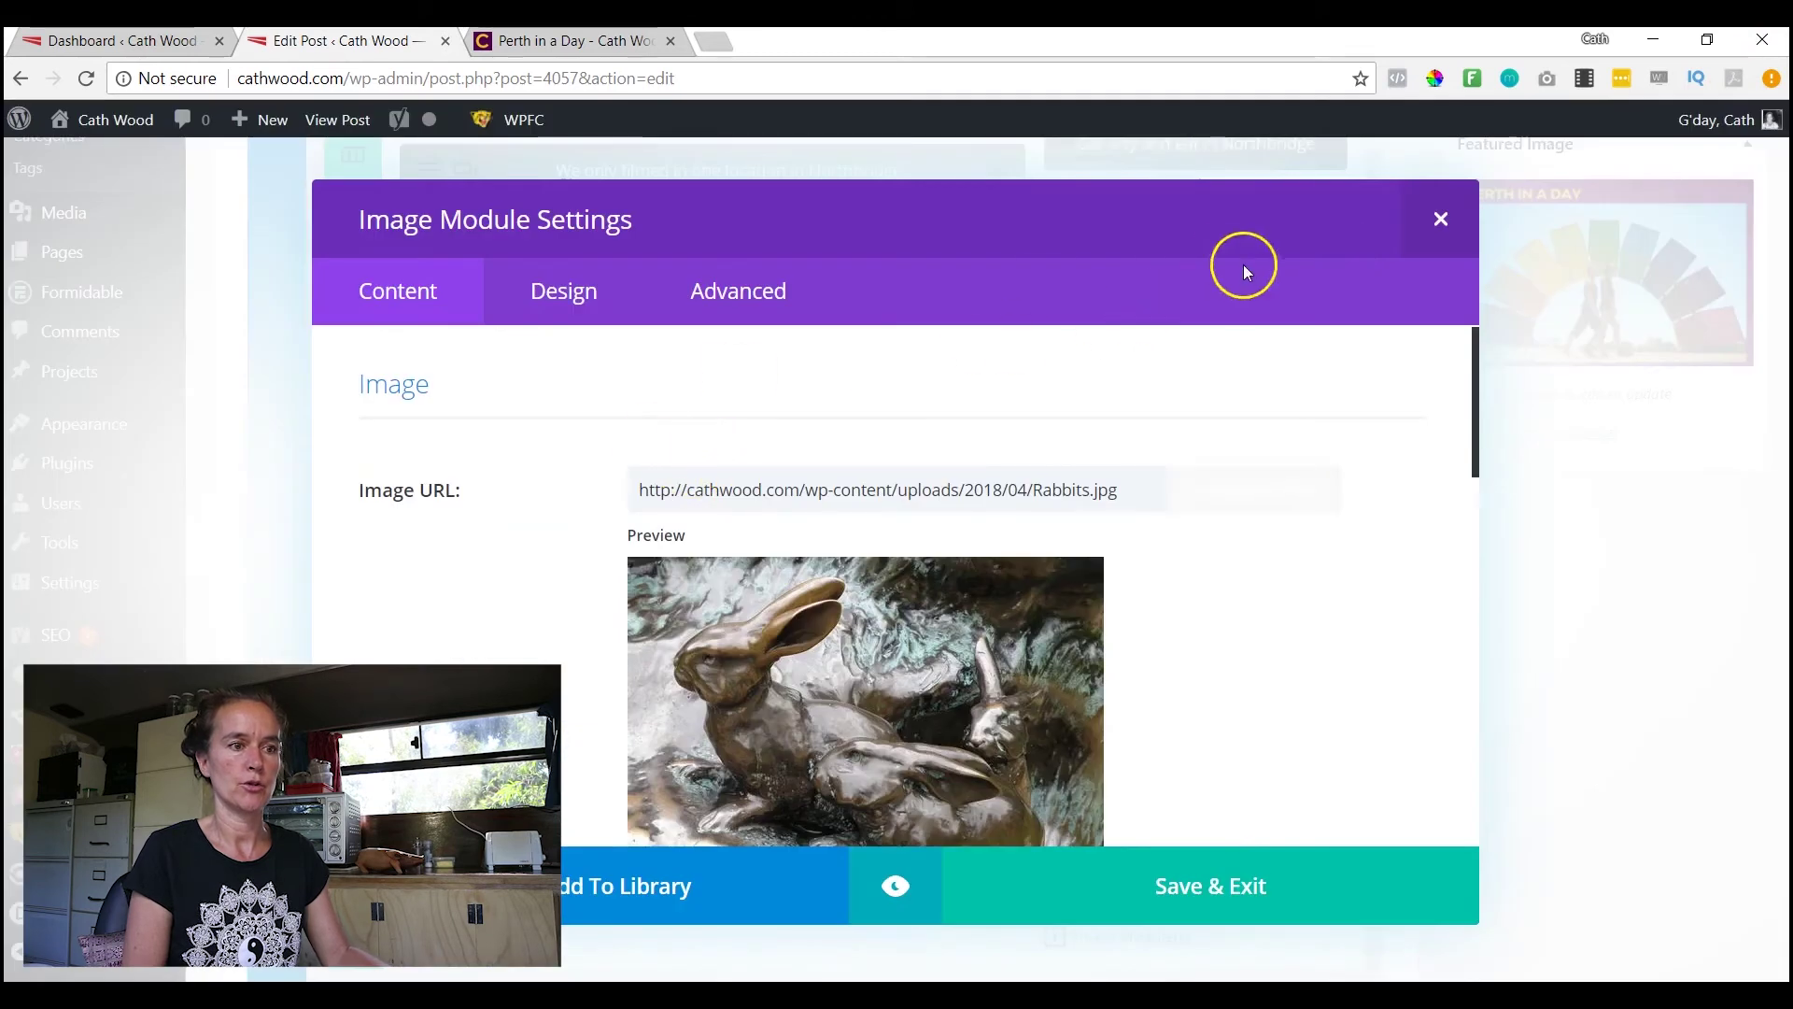
Check the Rabbits pic module's alt text still reads 'Close up detail of 3 rabbits…', then close its settings unchanged
{"action": "left_click", "coordinate": [709, 285]}
{"action": "scroll", "coordinate": [449, 560], "scroll_direction": "down", "scroll_amount": 5}
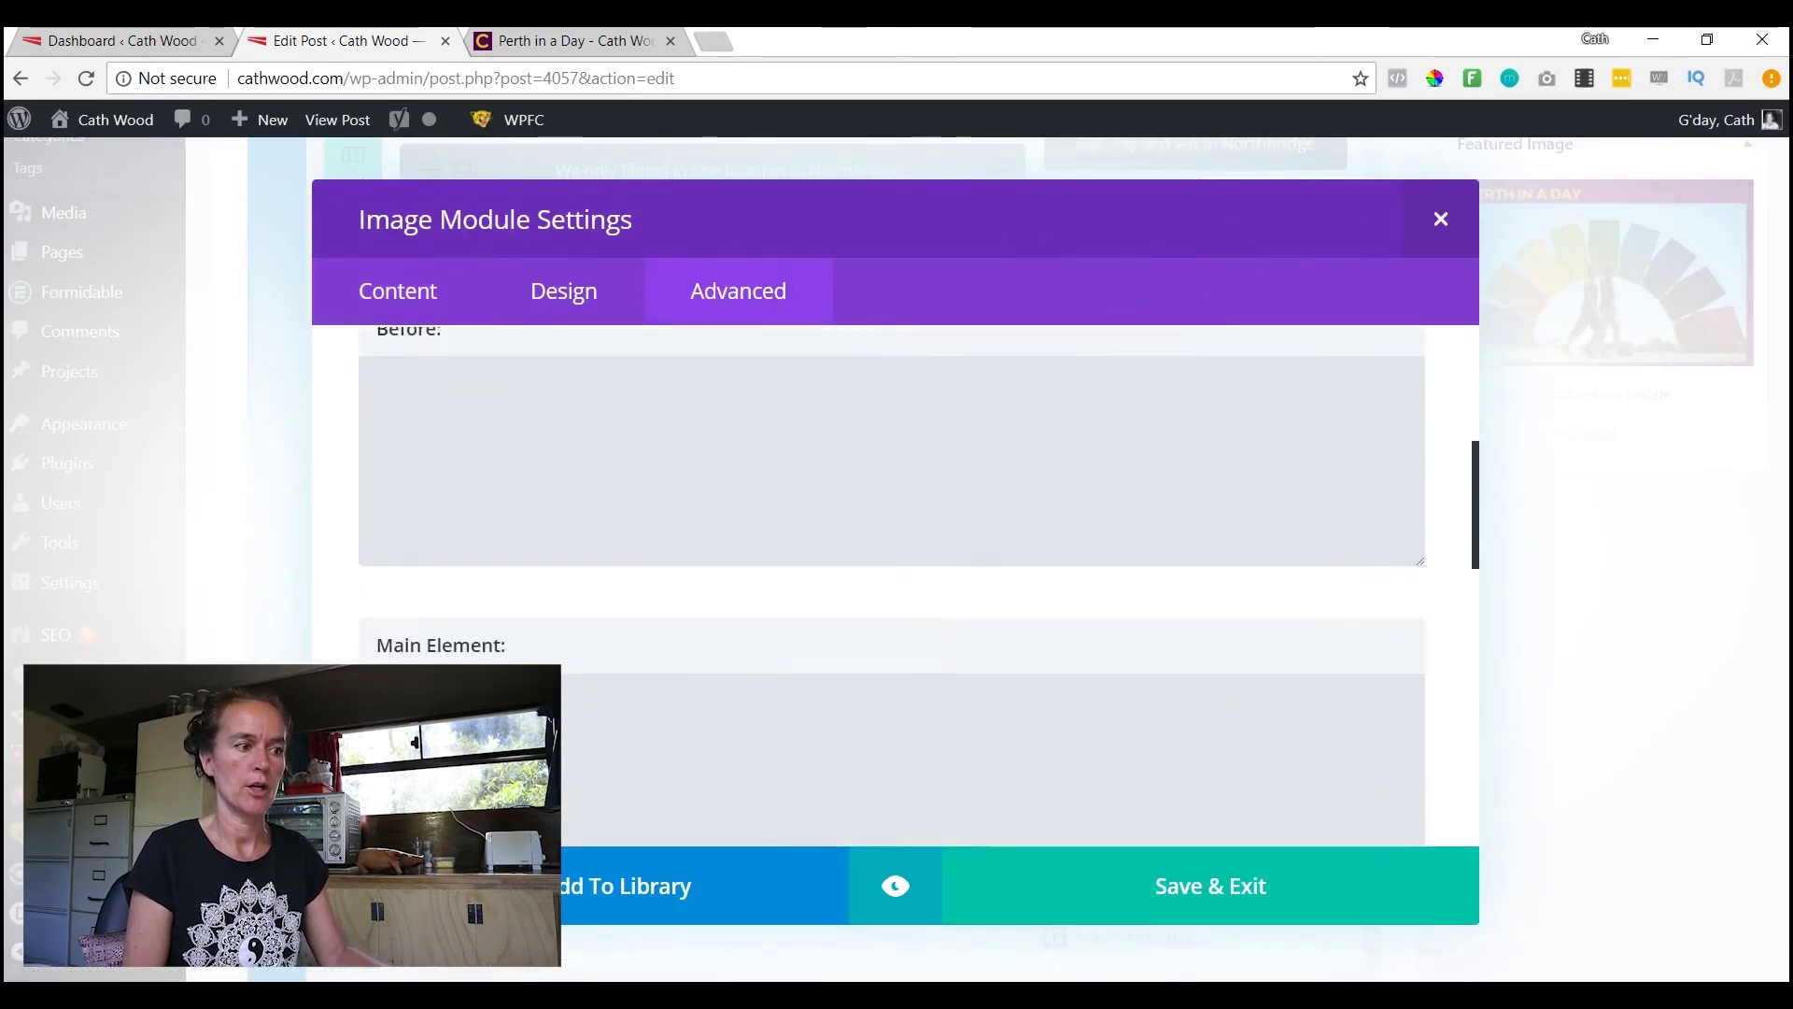
{"action": "scroll", "coordinate": [783, 436], "scroll_direction": "down", "scroll_amount": 8}
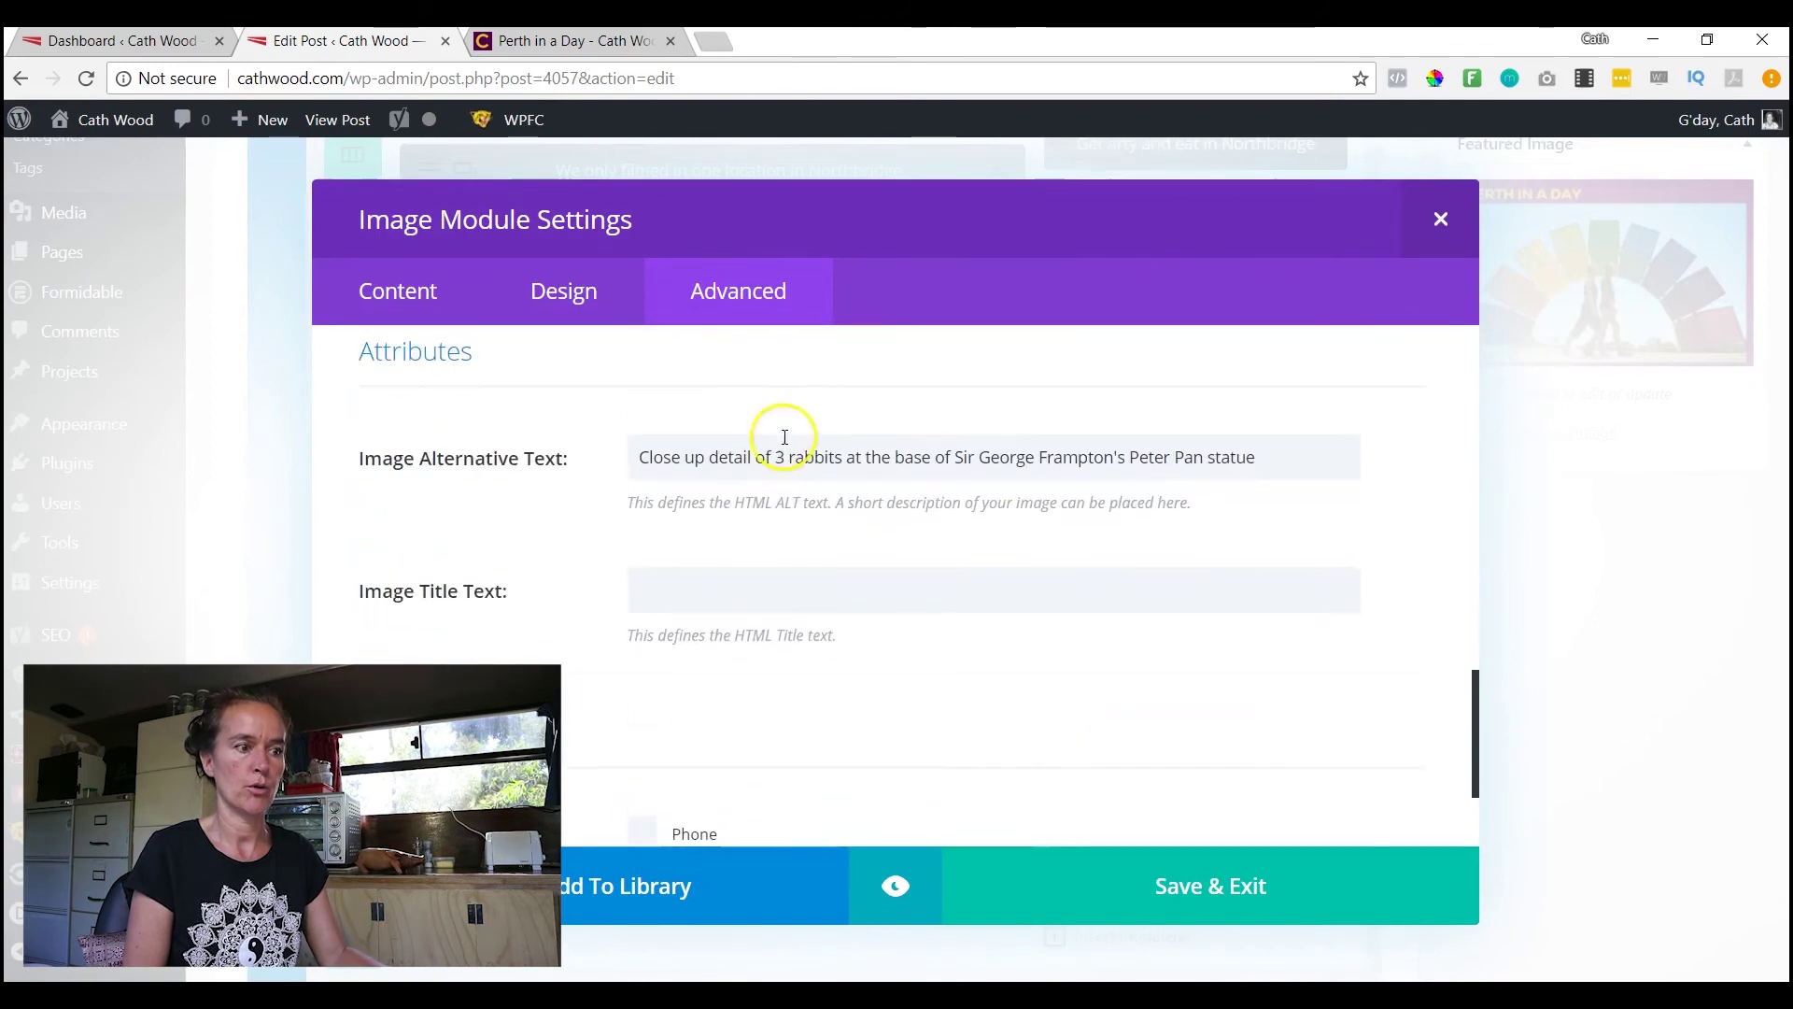
{"action": "left_click", "coordinate": [1443, 221]}
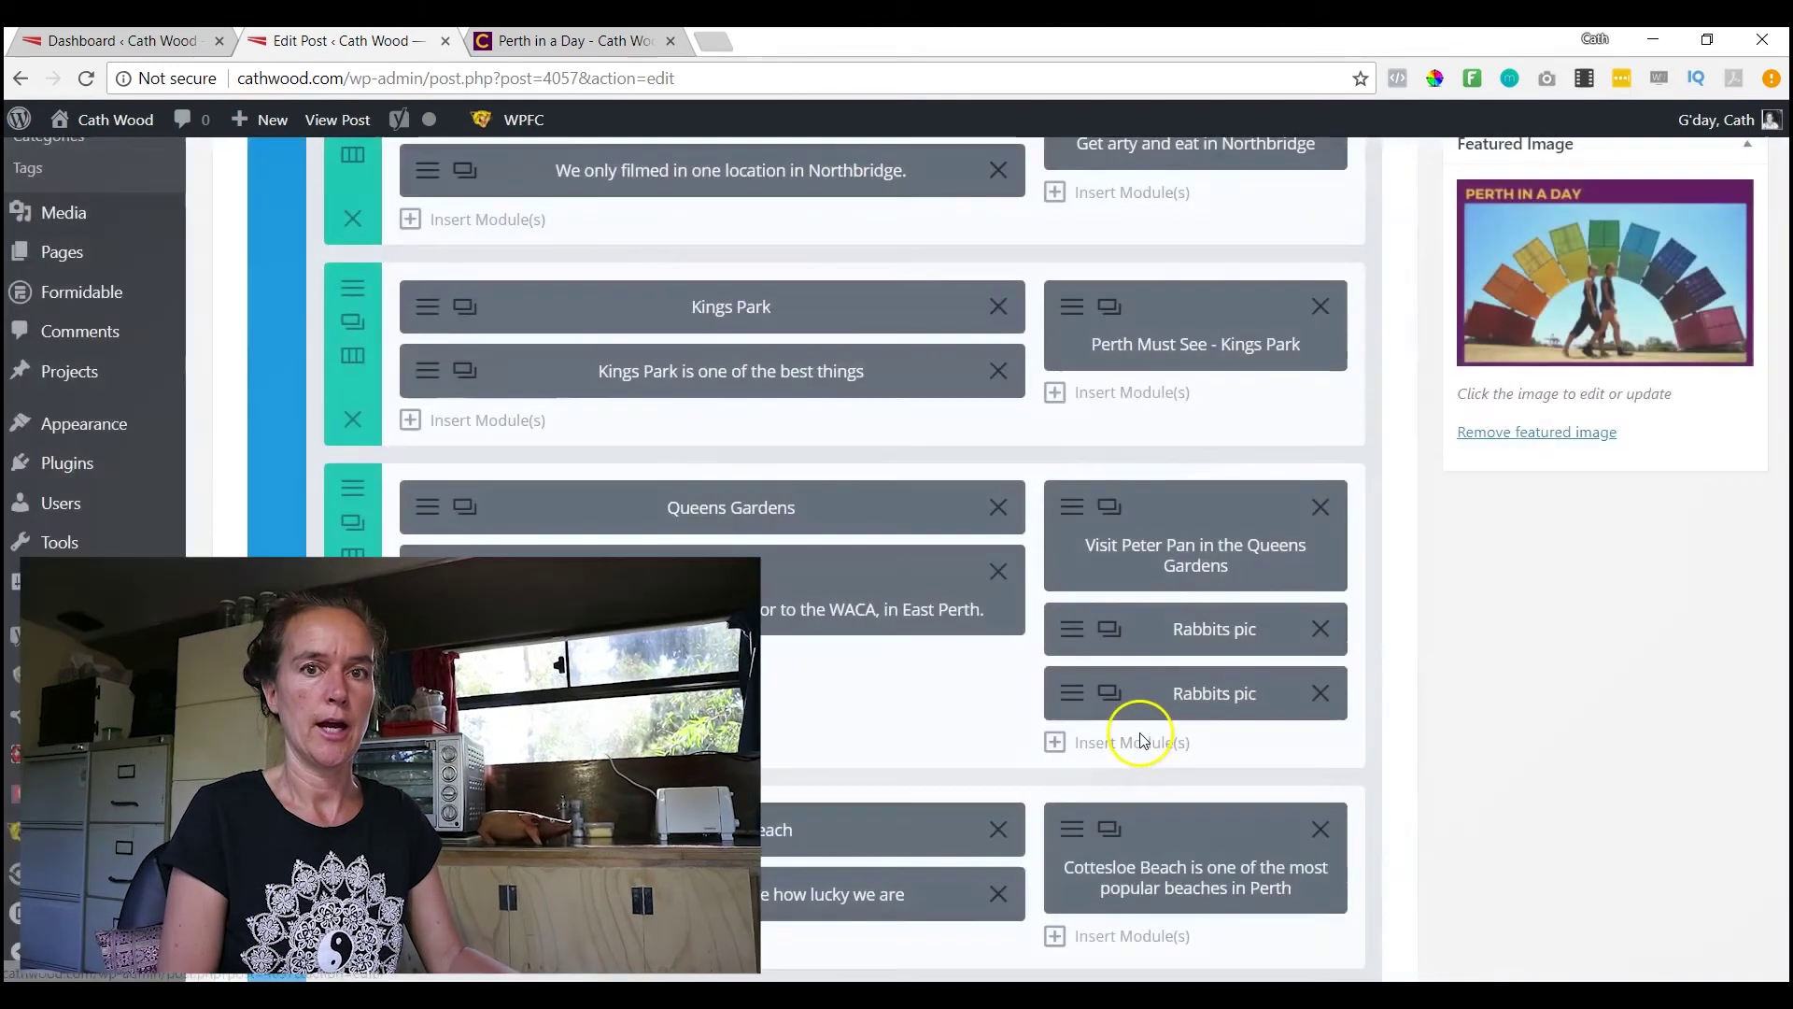